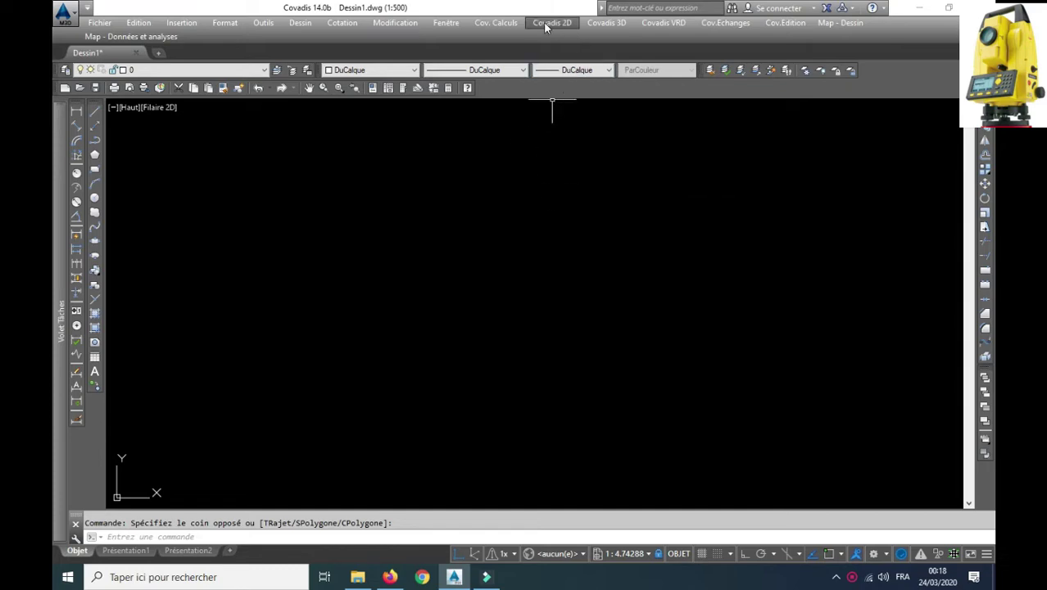
Show the desktop and open the survey point file 'levé topo tst' in Notepad
key(super+d)
drag(373, 179, 373, 235)
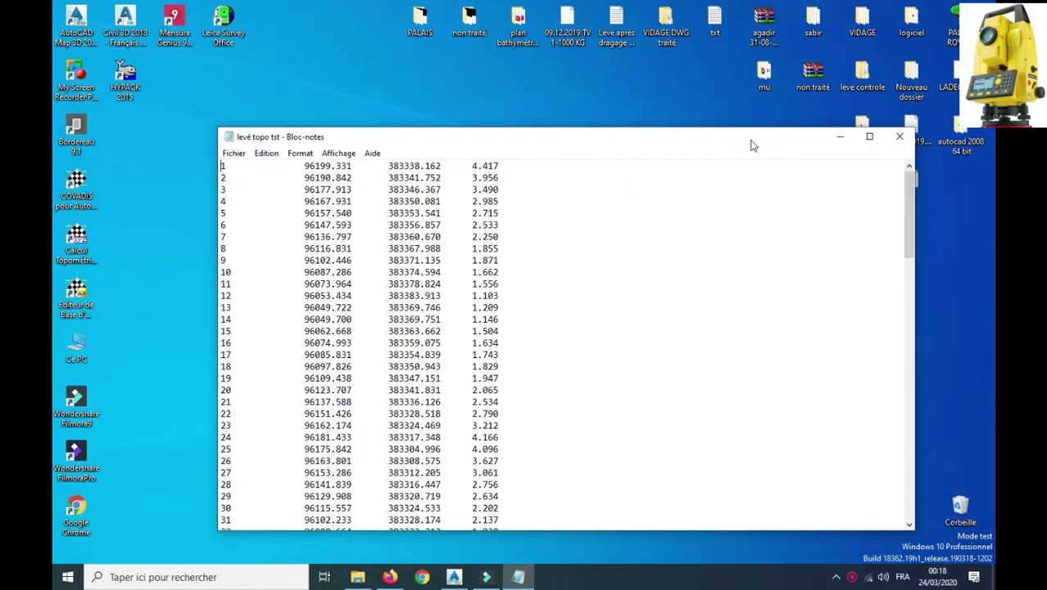
Close the Notepad point file, hide Filmora and restore Covadis with the empty Dessin1.dwg
click(898, 138)
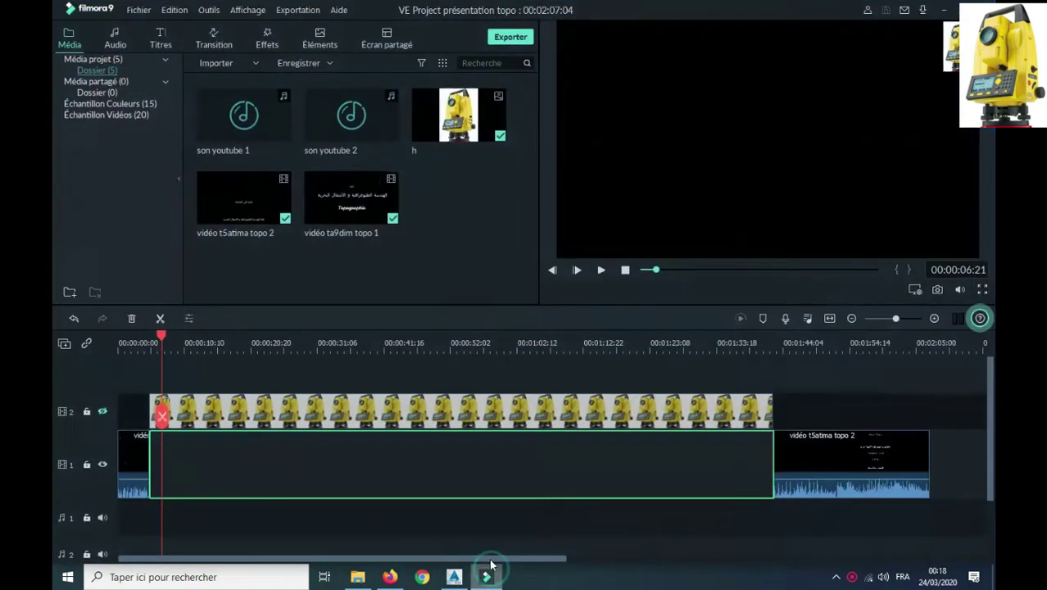
click(486, 577)
click(483, 577)
click(453, 577)
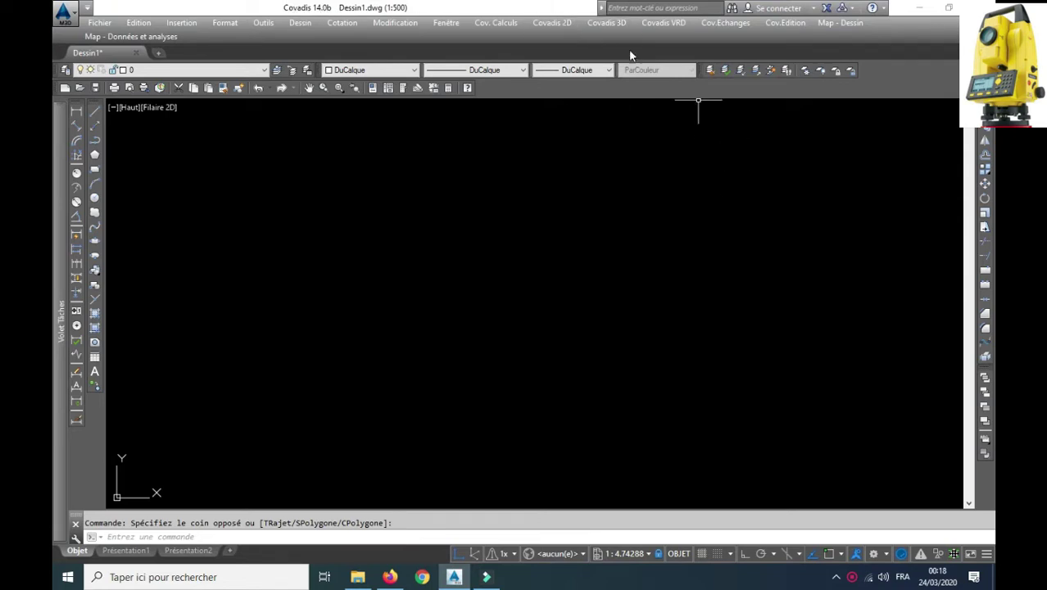
Start Chargement de semis from Covadis 2D > Points Topographiques and browse for a point file
click(563, 23)
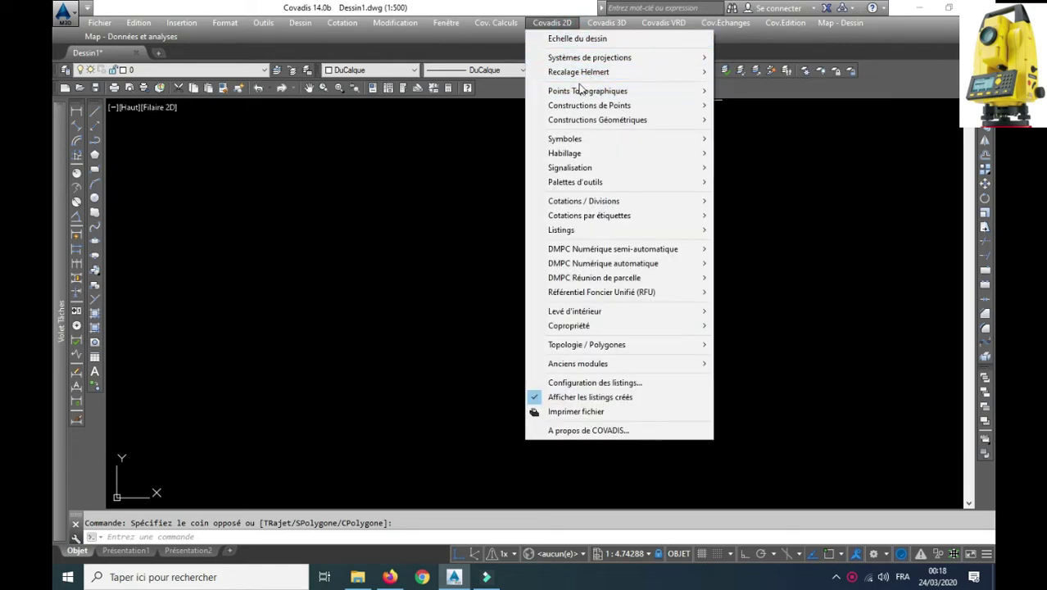
mouse_move(587, 91)
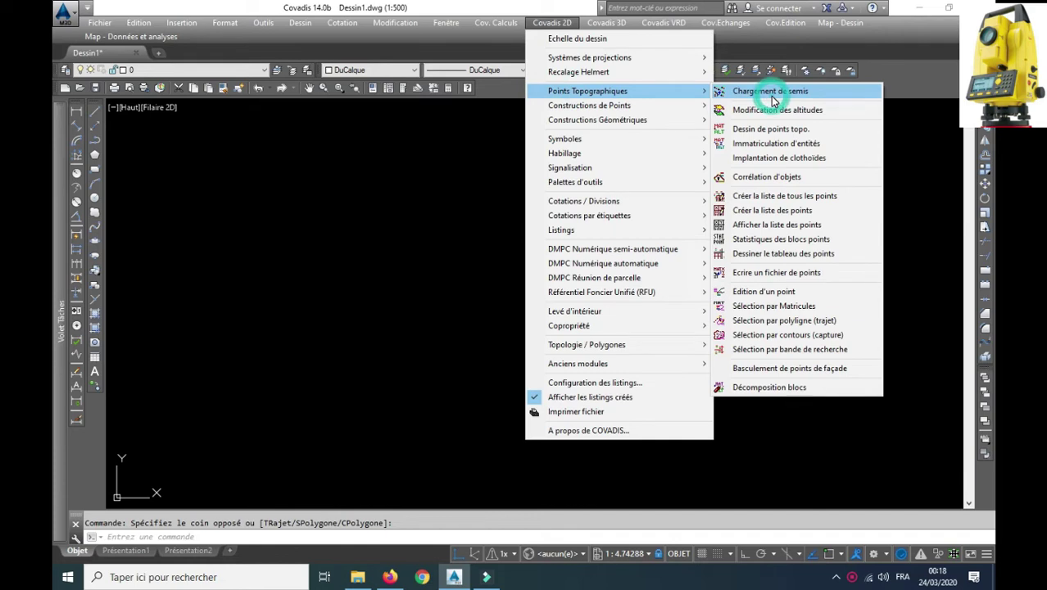
click(770, 94)
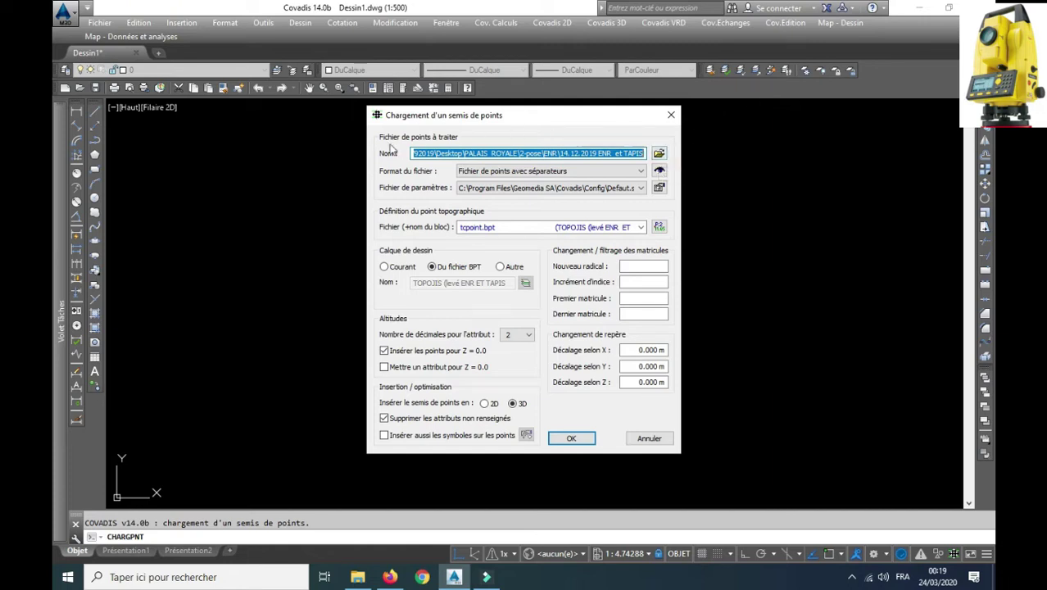
click(658, 153)
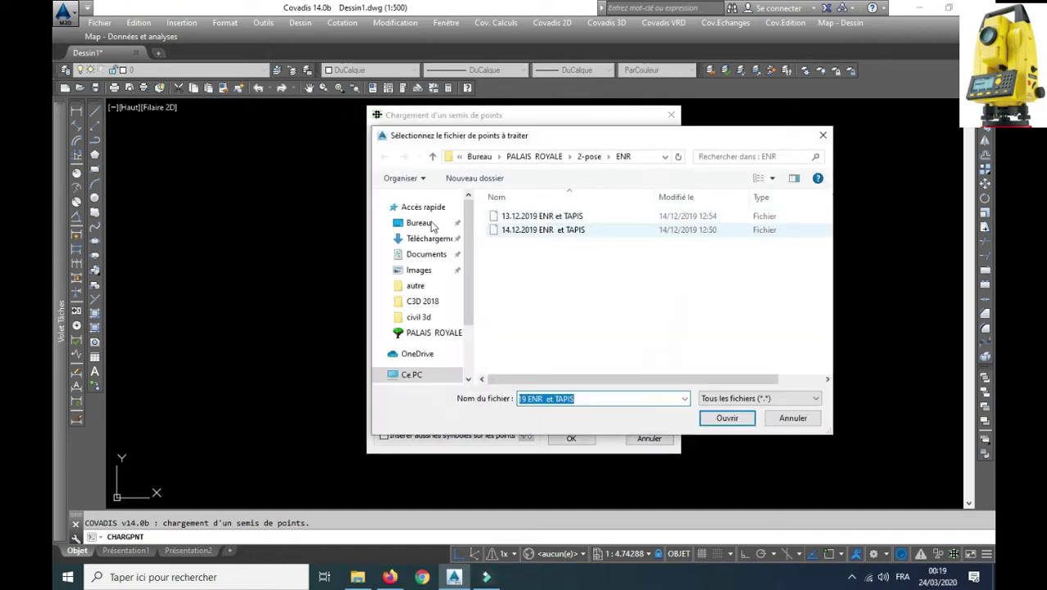
On the Desktop, rename 'levé topo tst' to 'levé topo txt' and open it as the point source
click(419, 223)
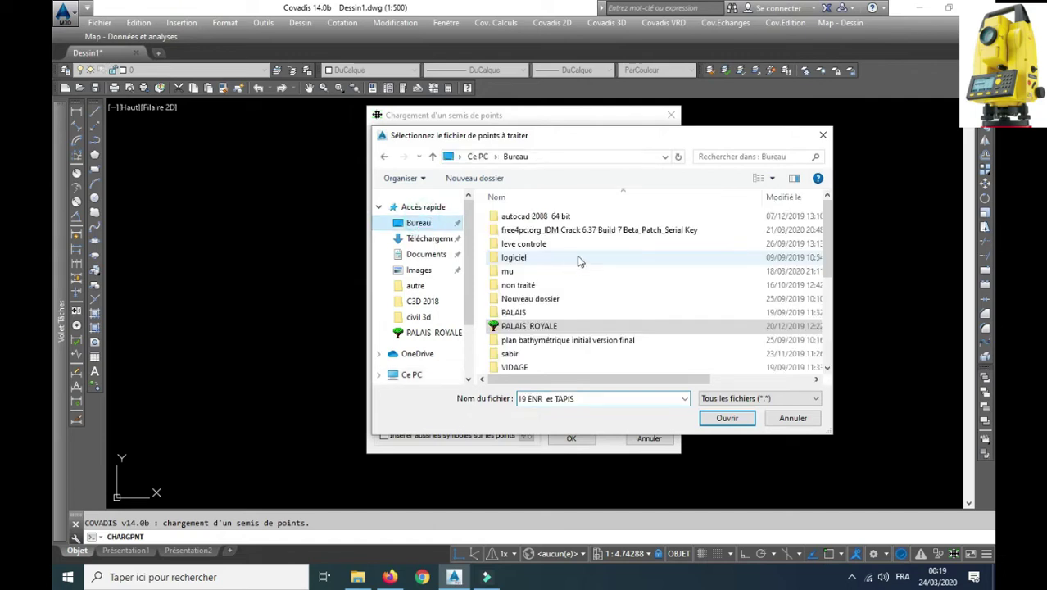
scroll(655, 304, down, 2)
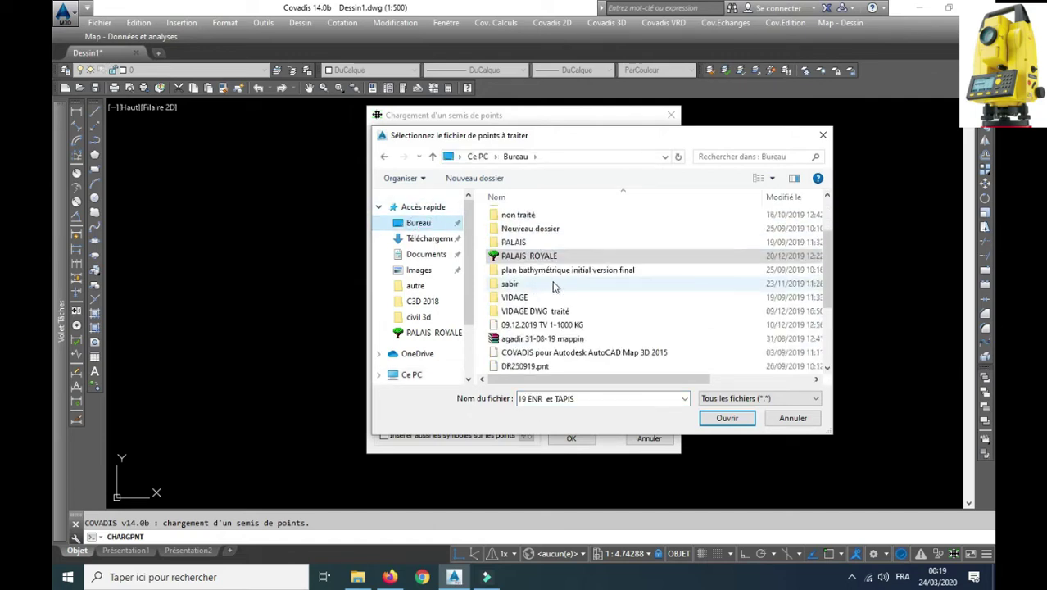
scroll(647, 332, down, 2)
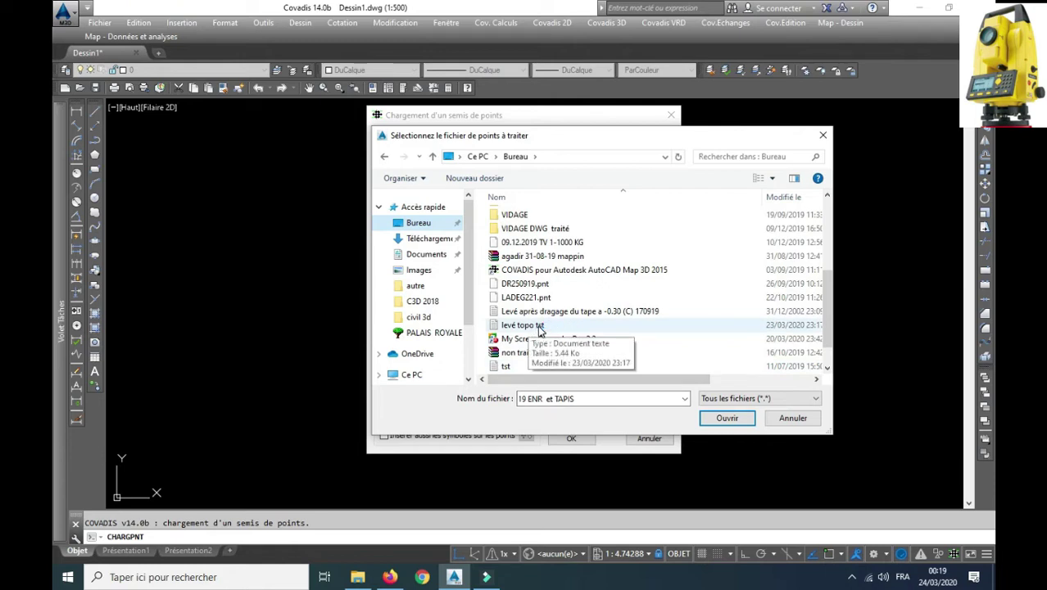
click(540, 327)
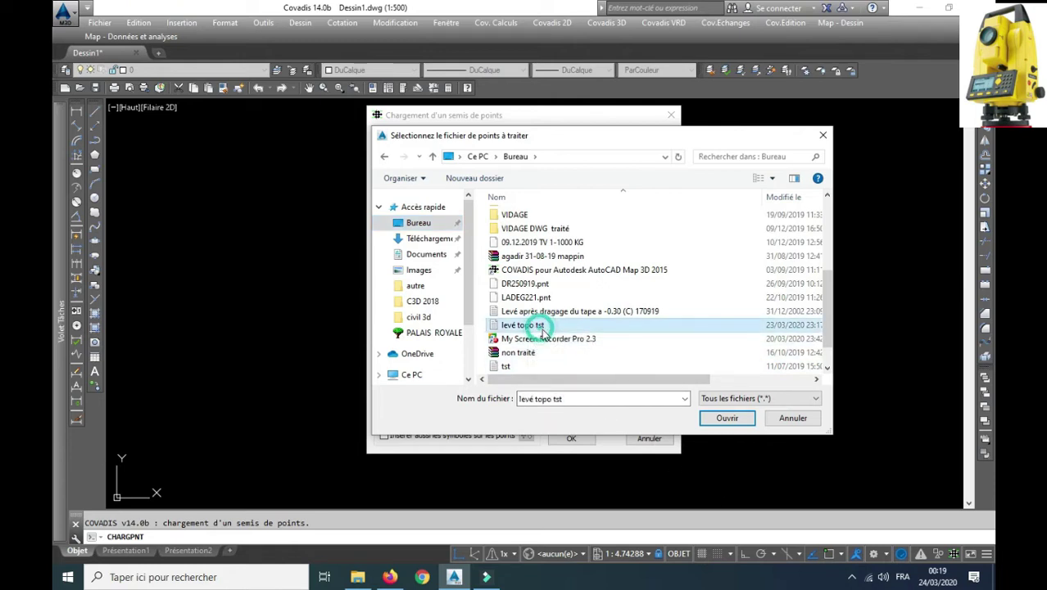
click(541, 328)
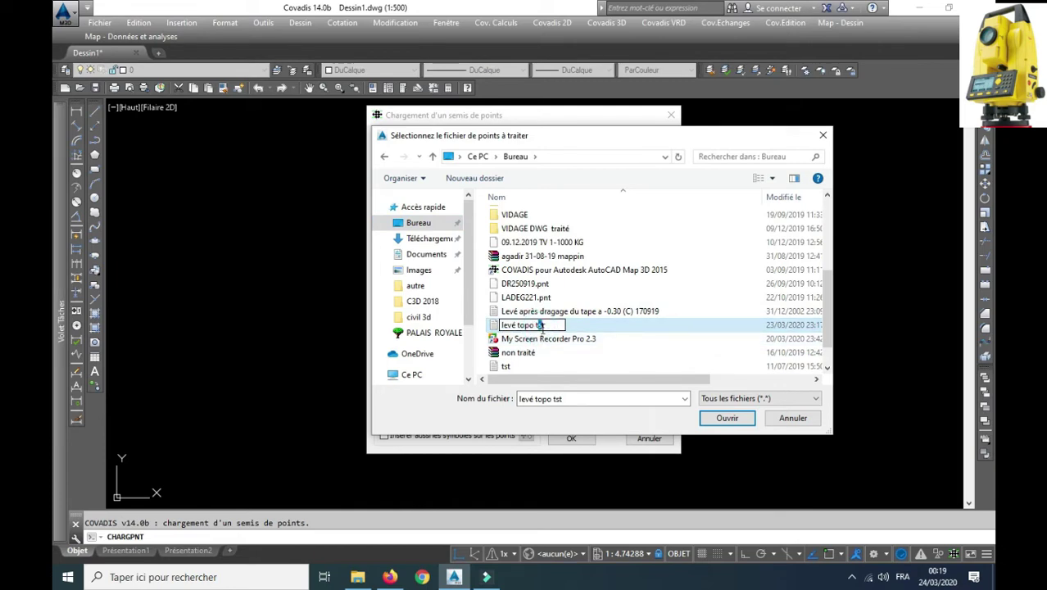
text(xt)
key(Return)
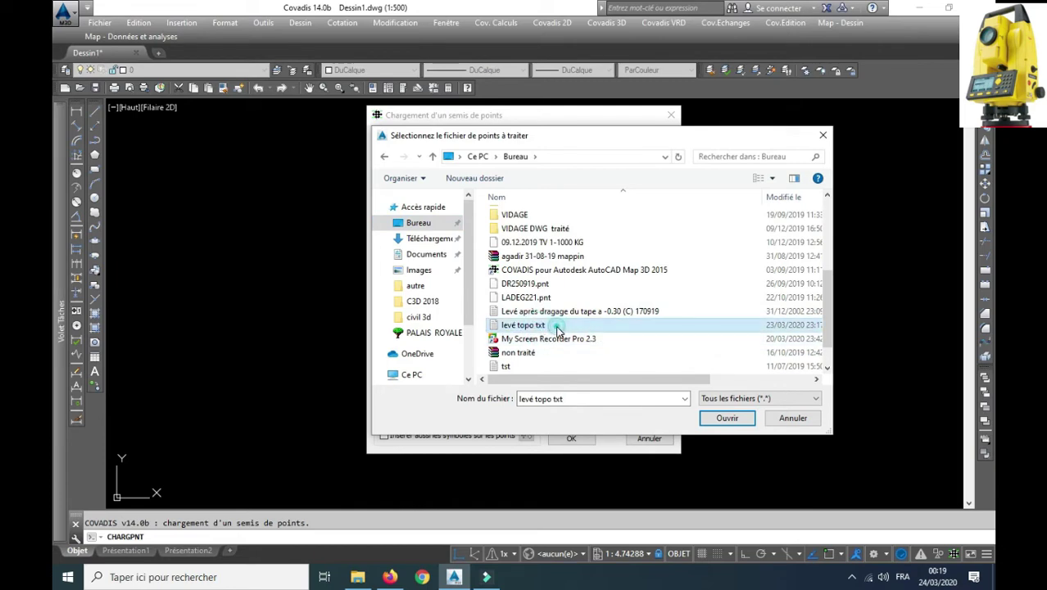
click(706, 418)
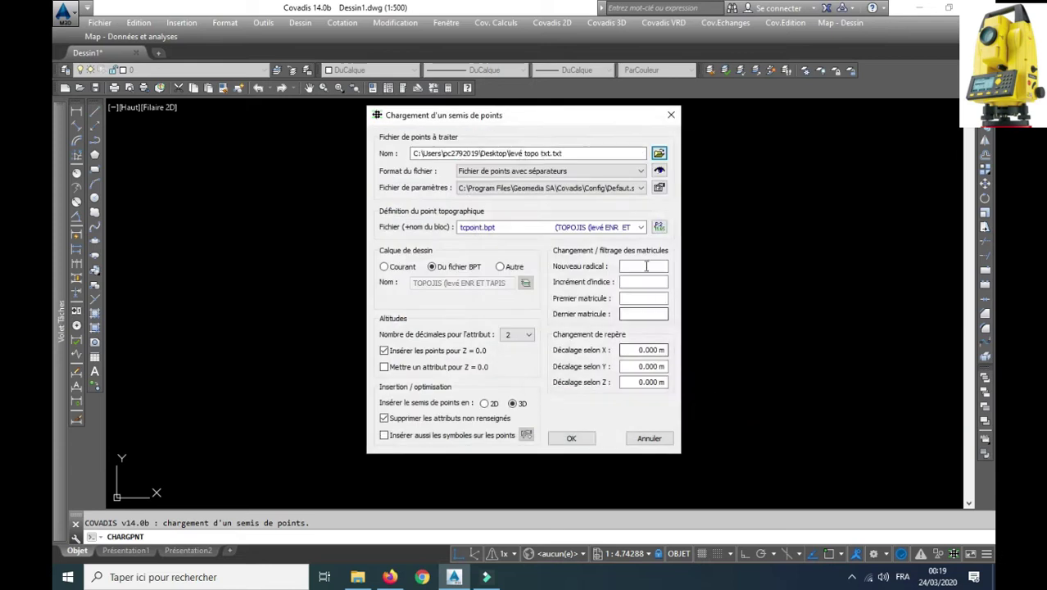
click(659, 170)
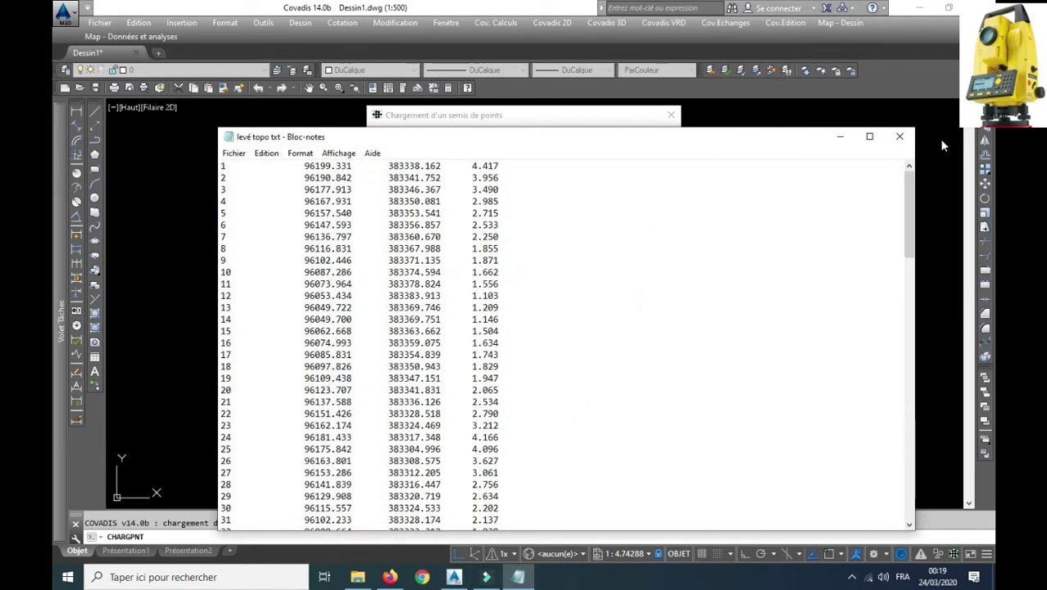
click(903, 133)
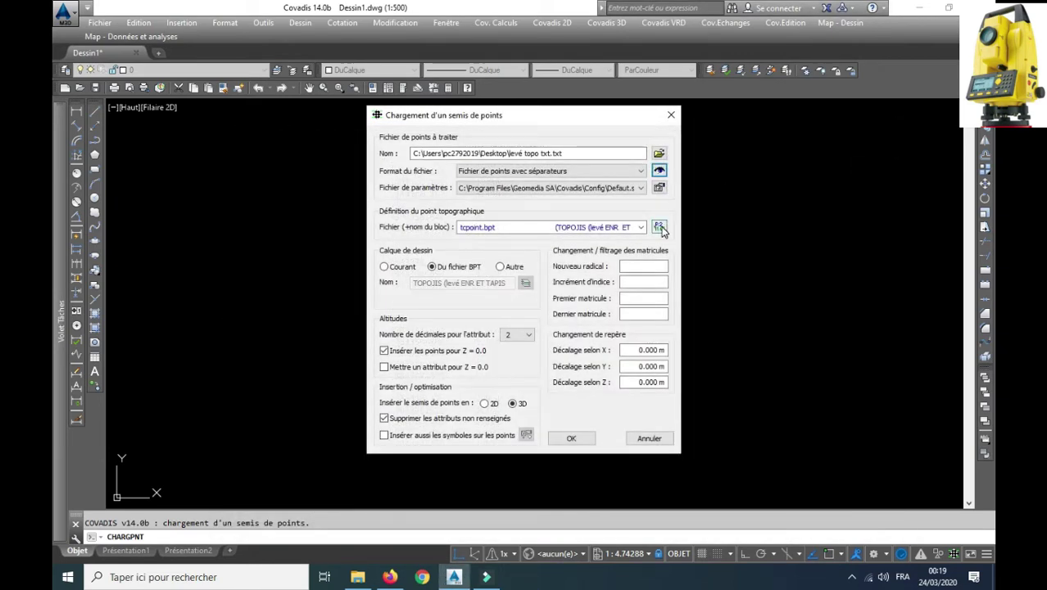
click(659, 227)
click(691, 155)
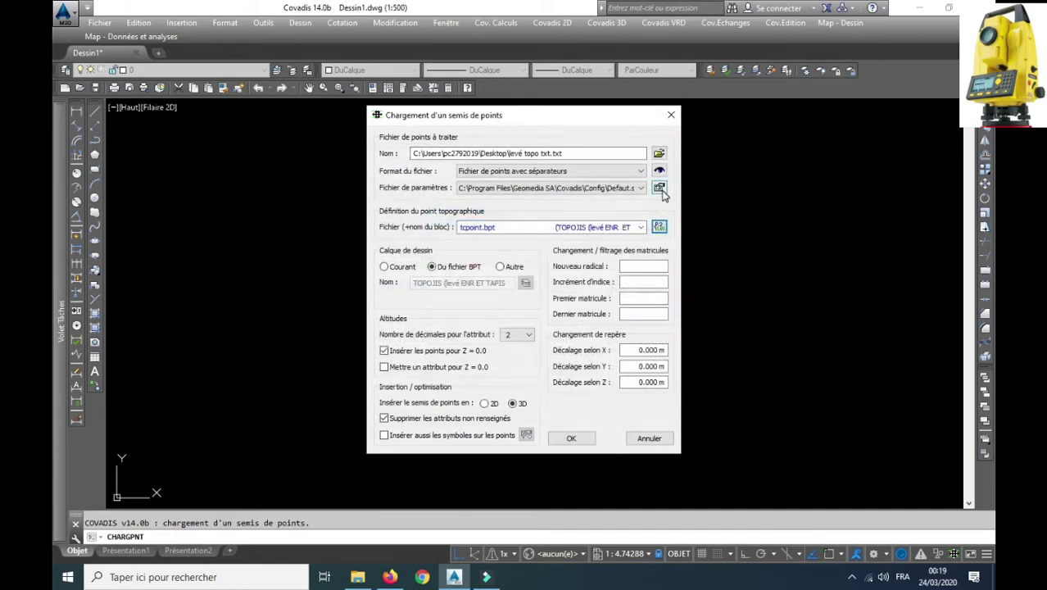
click(659, 188)
click(662, 244)
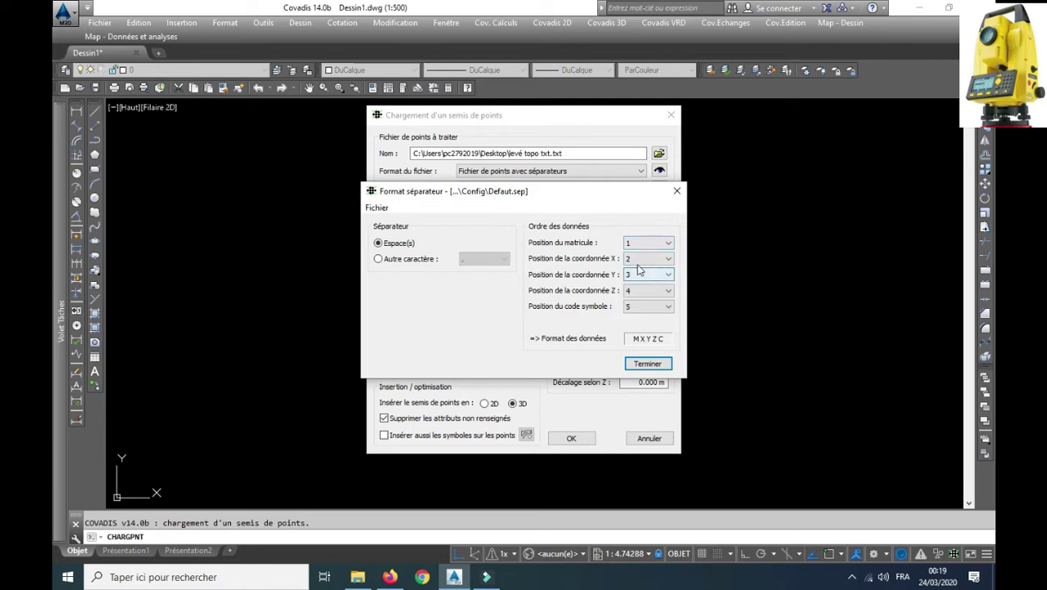
click(676, 192)
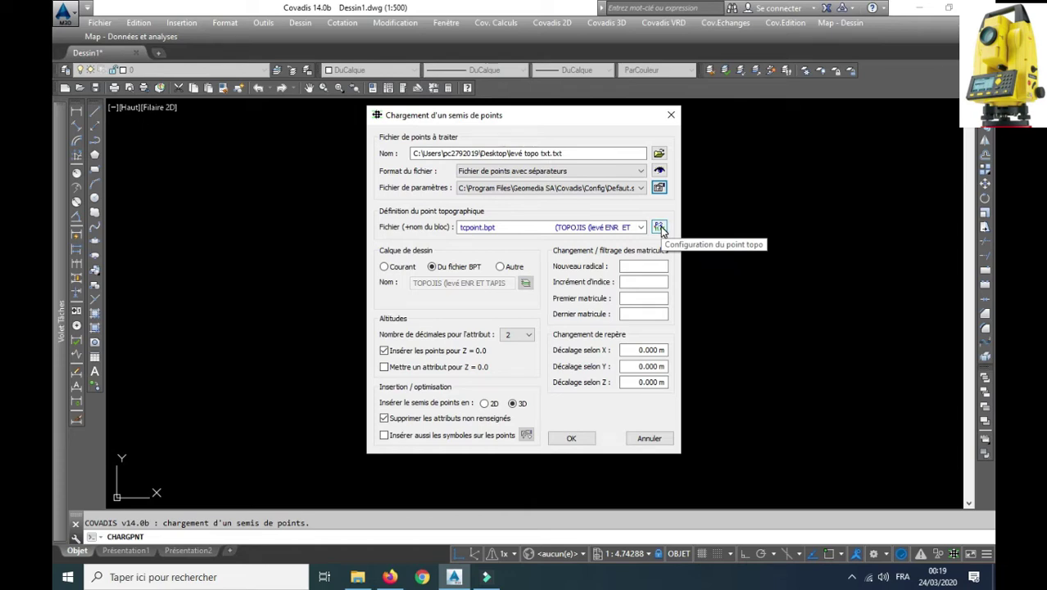
In the point definition, set the block name and its layer to TOPOJIS levé 1
click(660, 228)
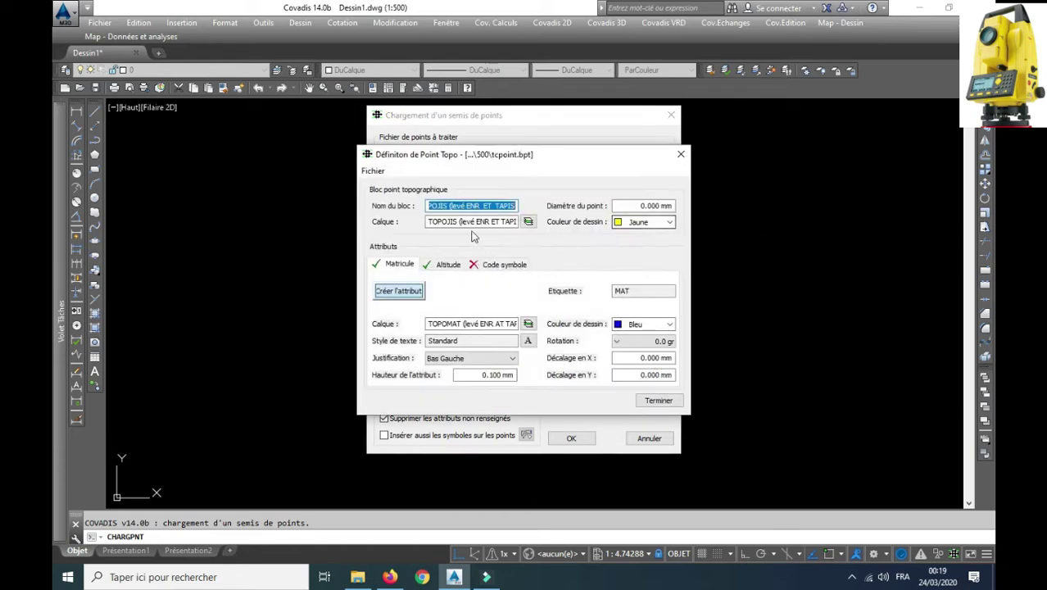
double_click(440, 206)
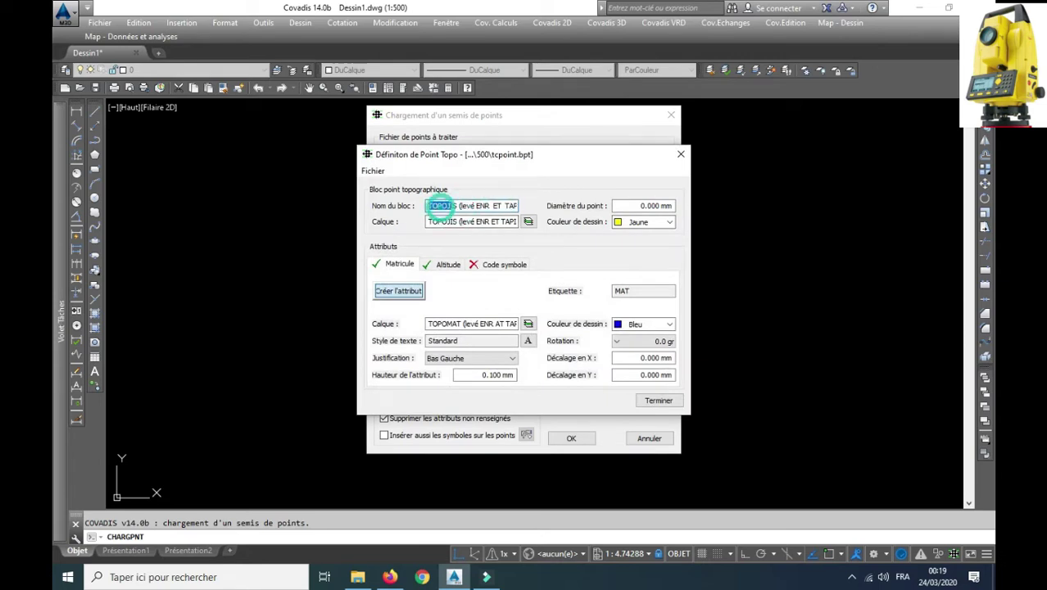
click(458, 206)
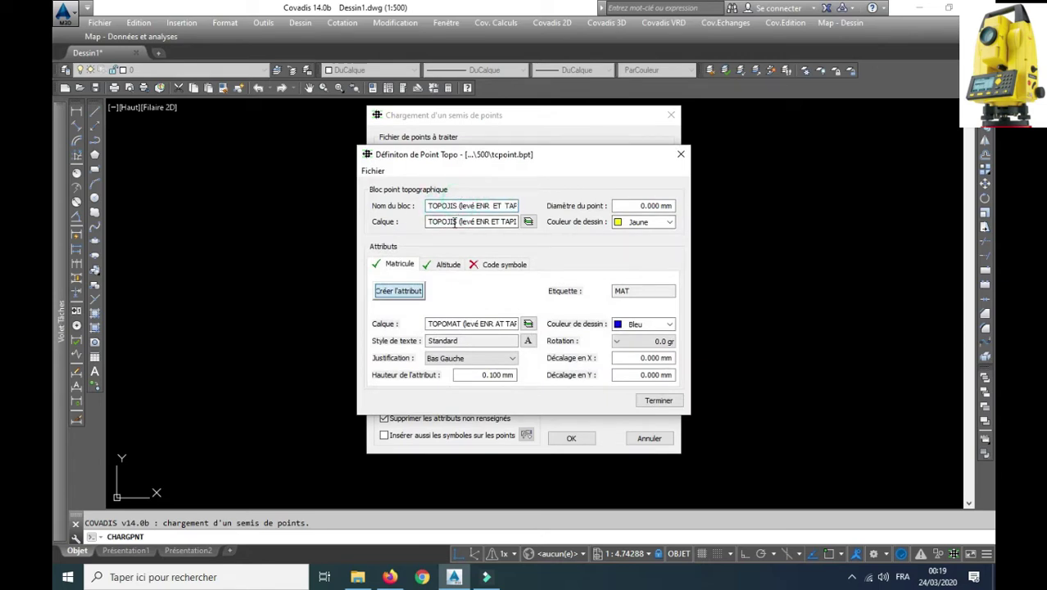
drag(459, 206, 554, 211)
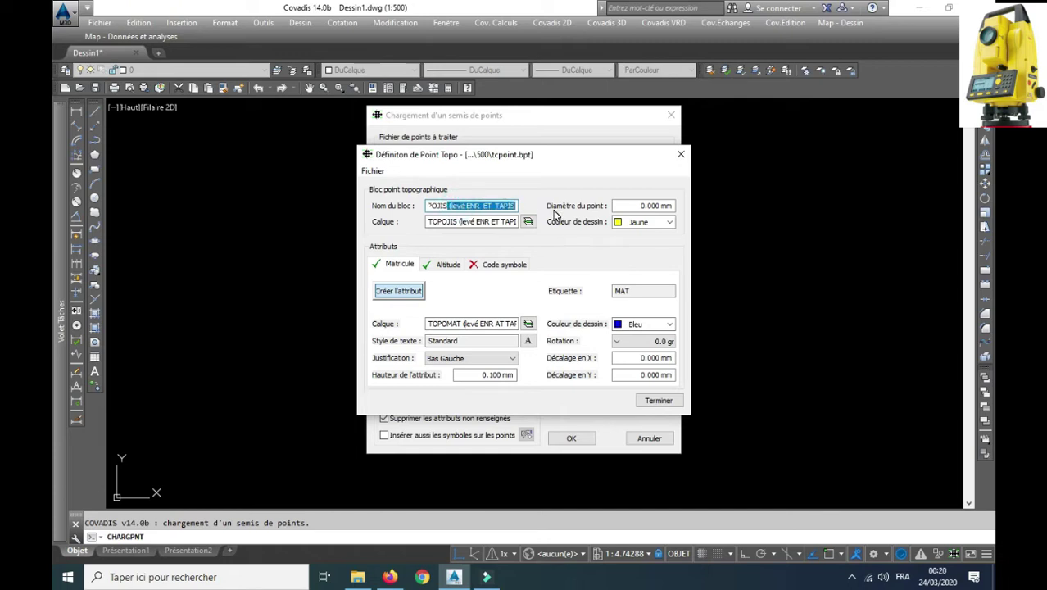
key(BackSpace)
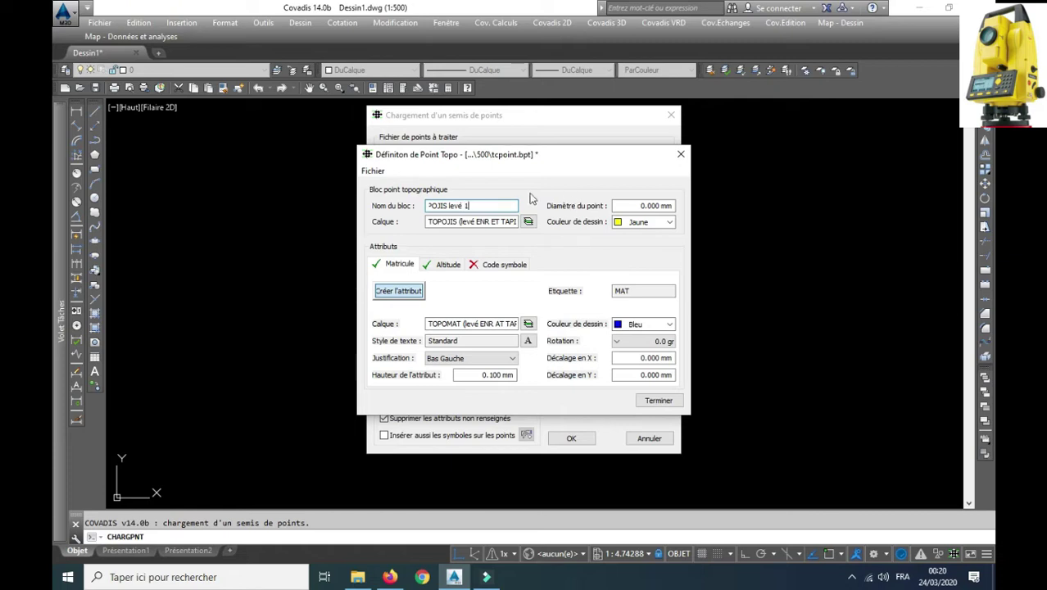
drag(481, 202, 448, 209)
key(ctrl+c)
drag(460, 221, 554, 225)
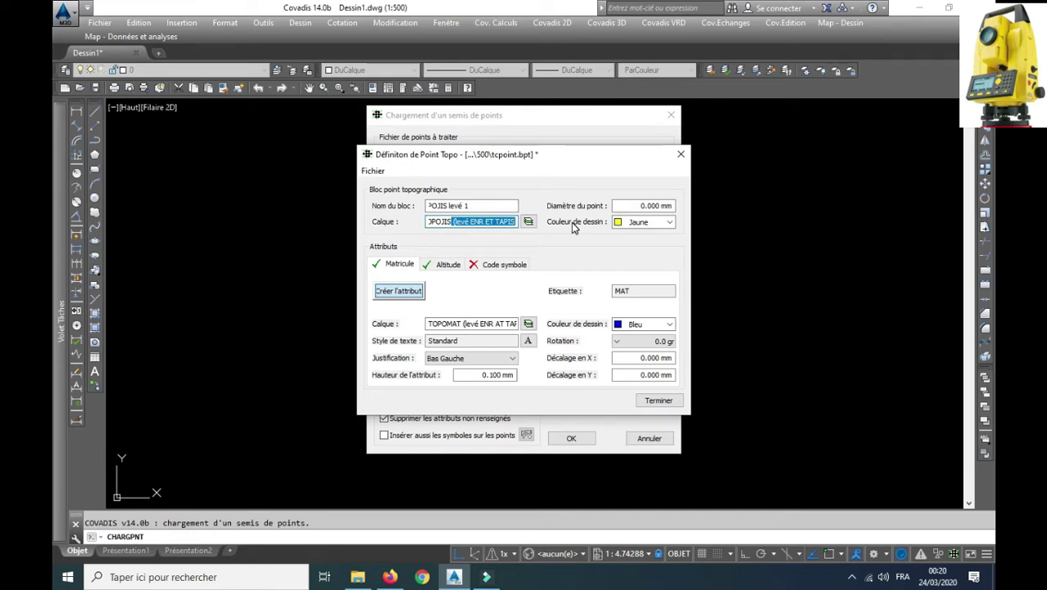
key(ctrl+v)
mouse_move(451, 222)
mouse_down()
mouse_move(422, 221)
mouse_move(460, 206)
mouse_up()
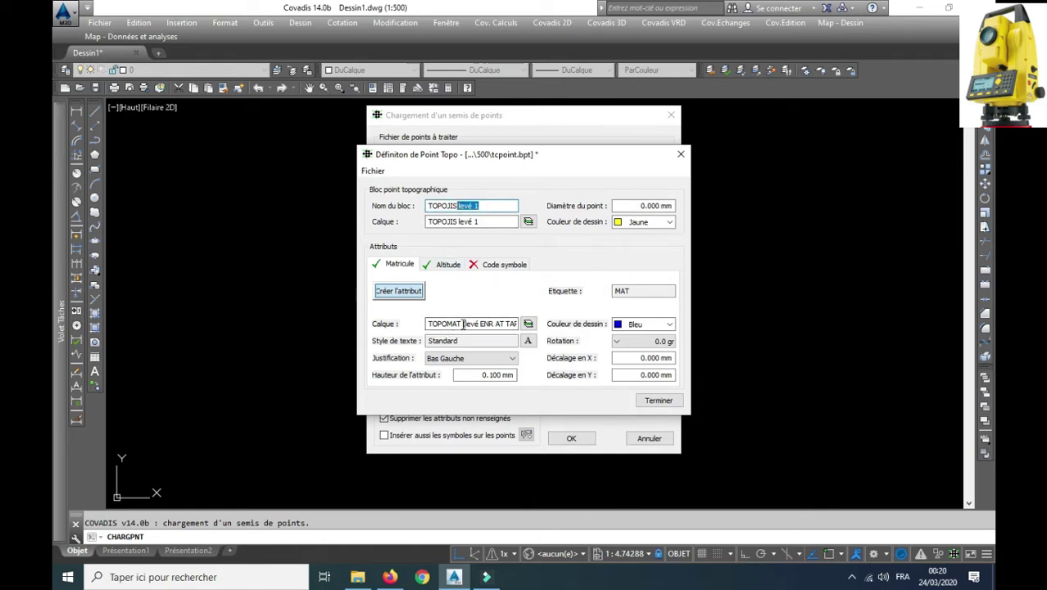
Put the point-number (Matricule) label on layer TOPOMAT levé 1
click(405, 267)
drag(464, 323, 545, 324)
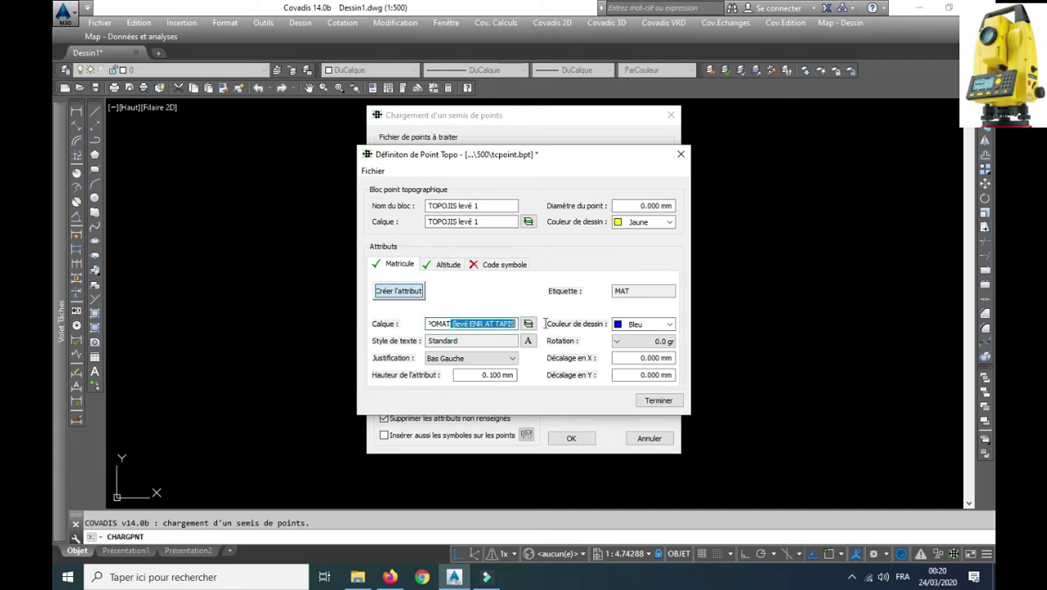
key(BackSpace)
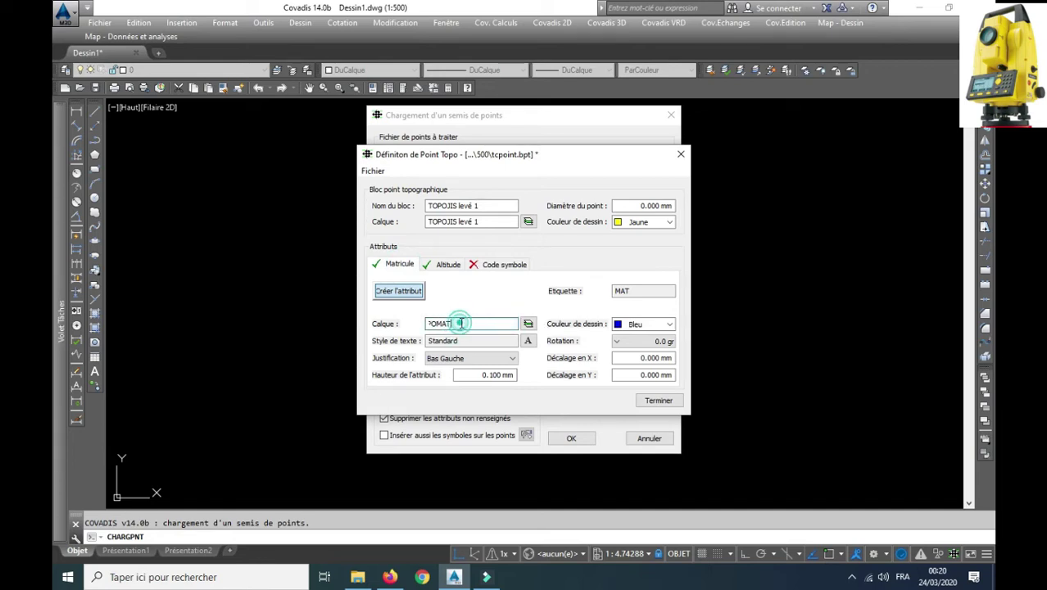
text( levé 1)
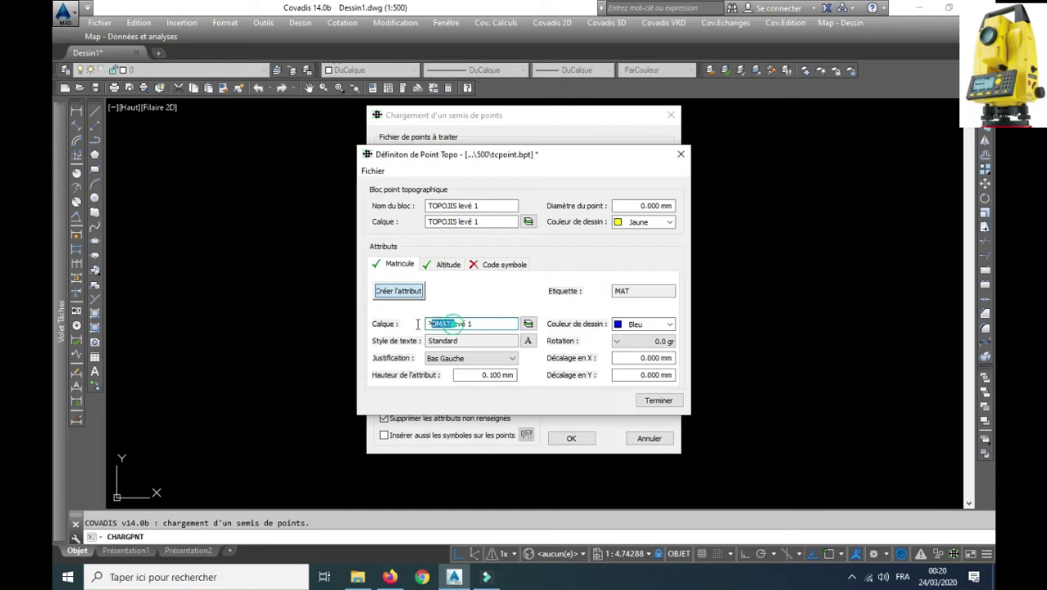
click(434, 266)
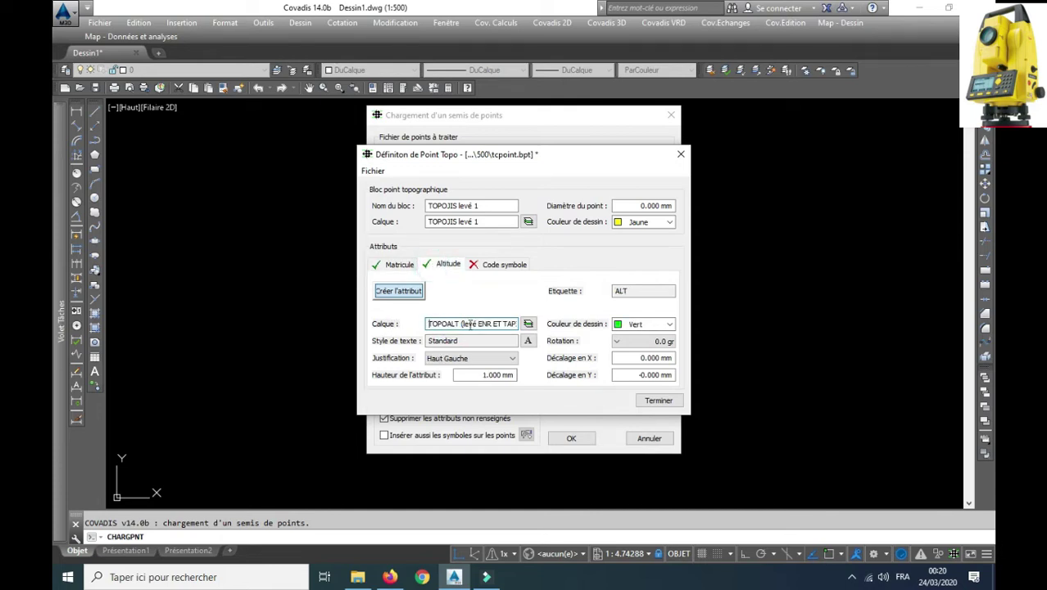
Rename the altitude label layer to TOPOALT levé 1
drag(461, 324, 524, 323)
key(BackSpace)
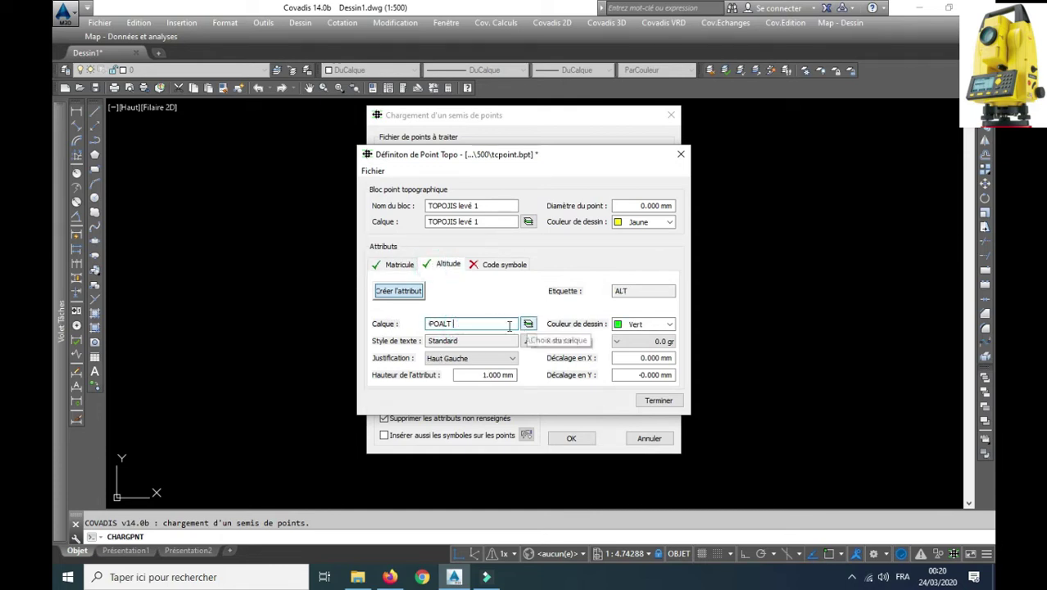
click(466, 325)
text(levé 1)
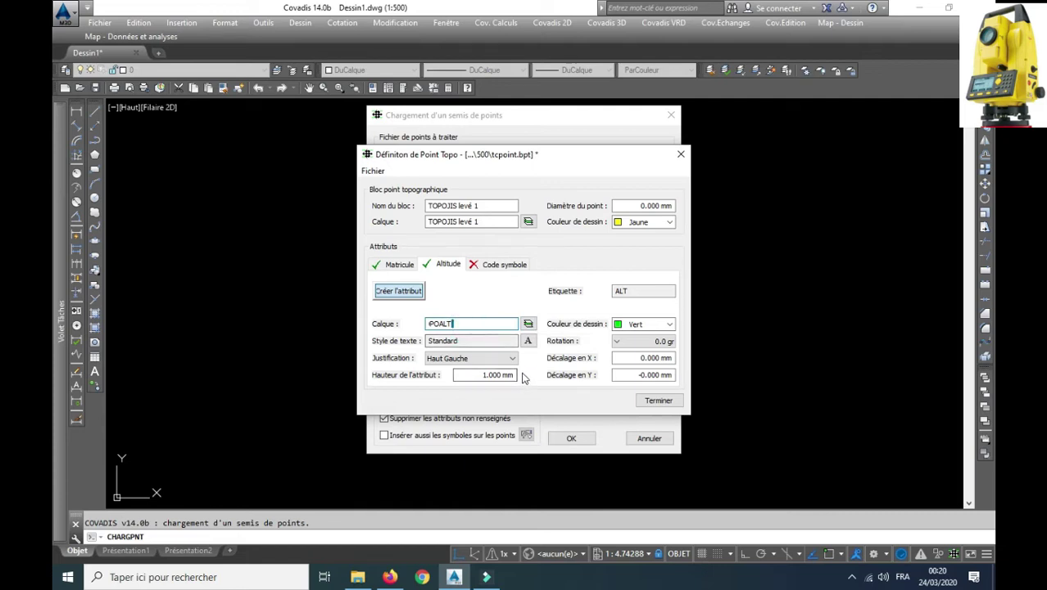
Review the Matricule and Altitude label settings, then finish the topo point definition with Terminer
click(399, 264)
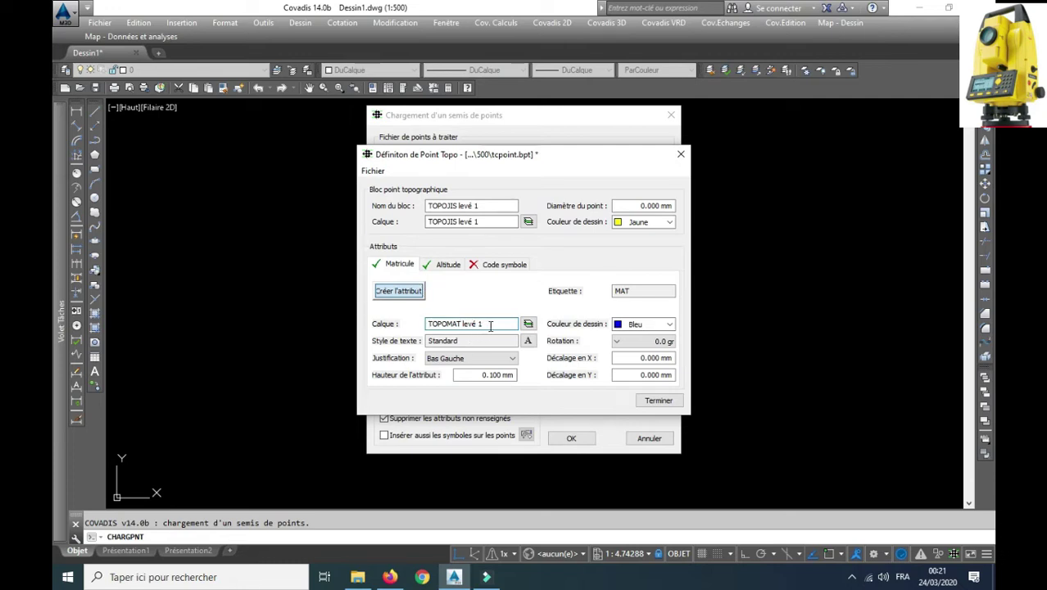
click(438, 268)
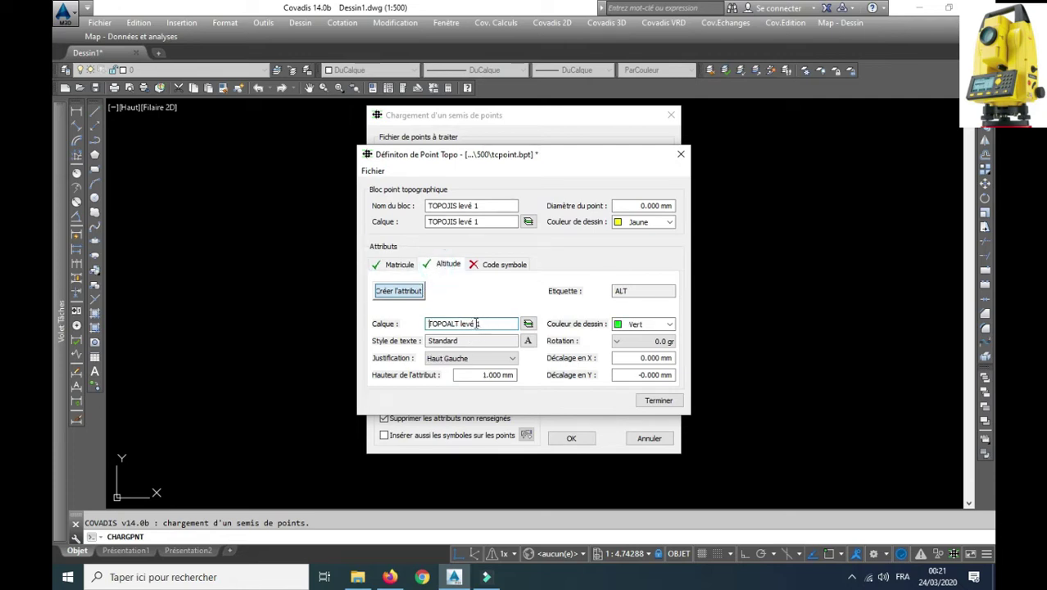
click(405, 265)
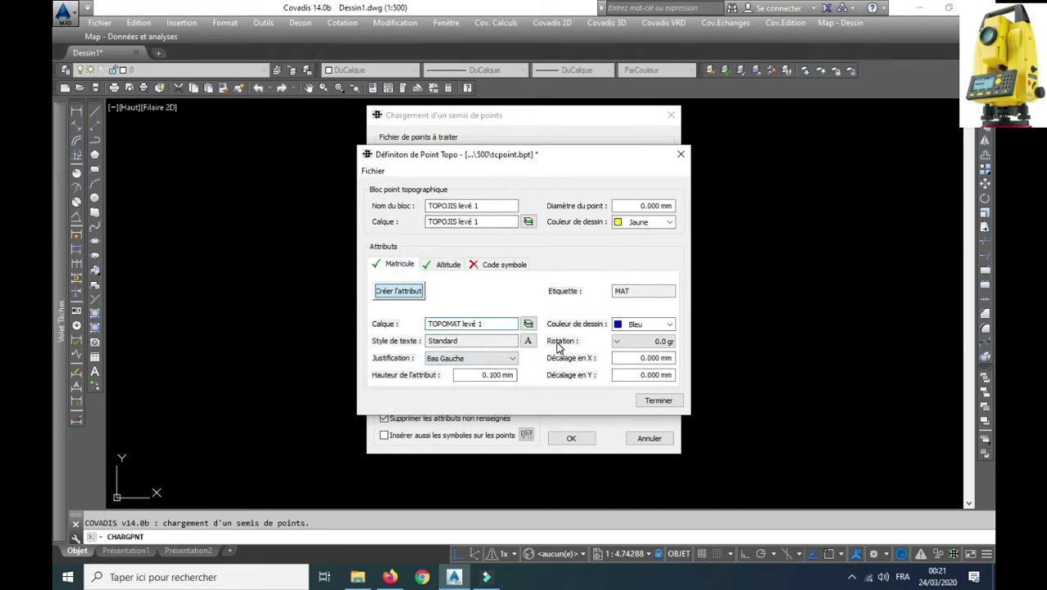
click(432, 269)
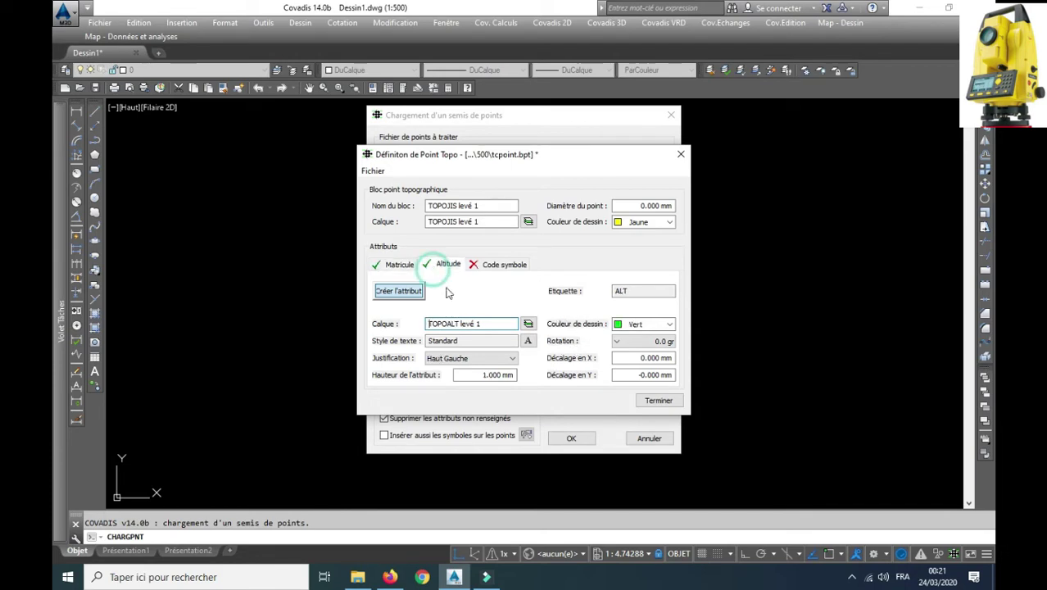
click(644, 400)
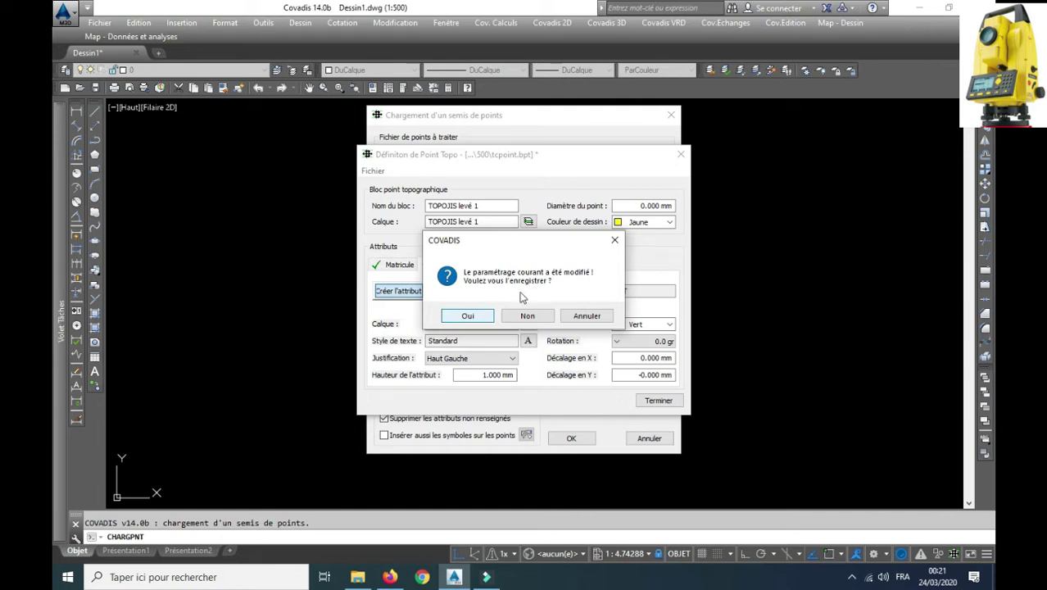
Save the modified point settings and insert all 124 points from the survey file
click(474, 313)
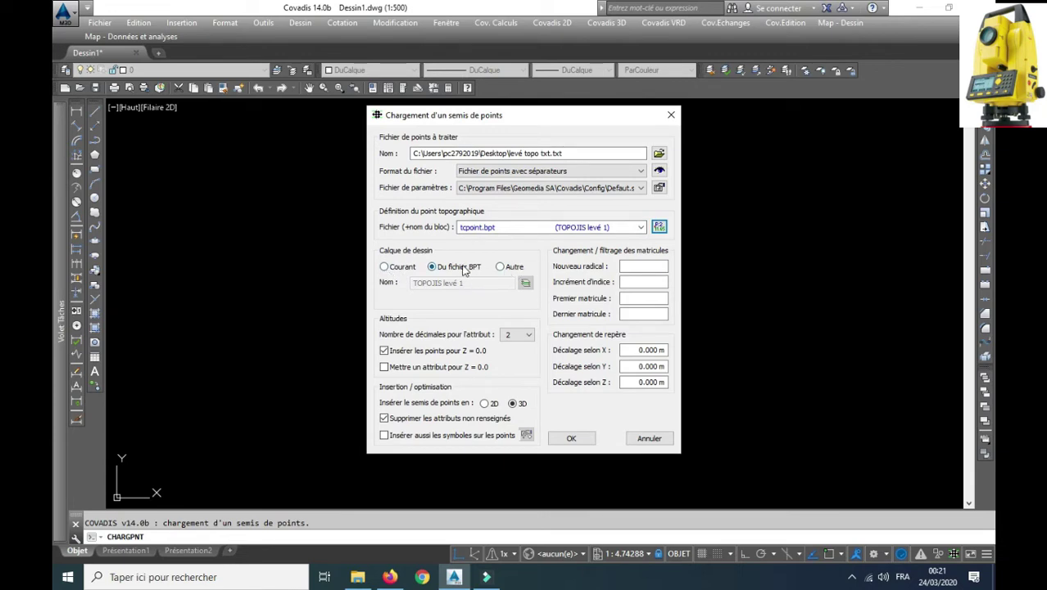
click(571, 438)
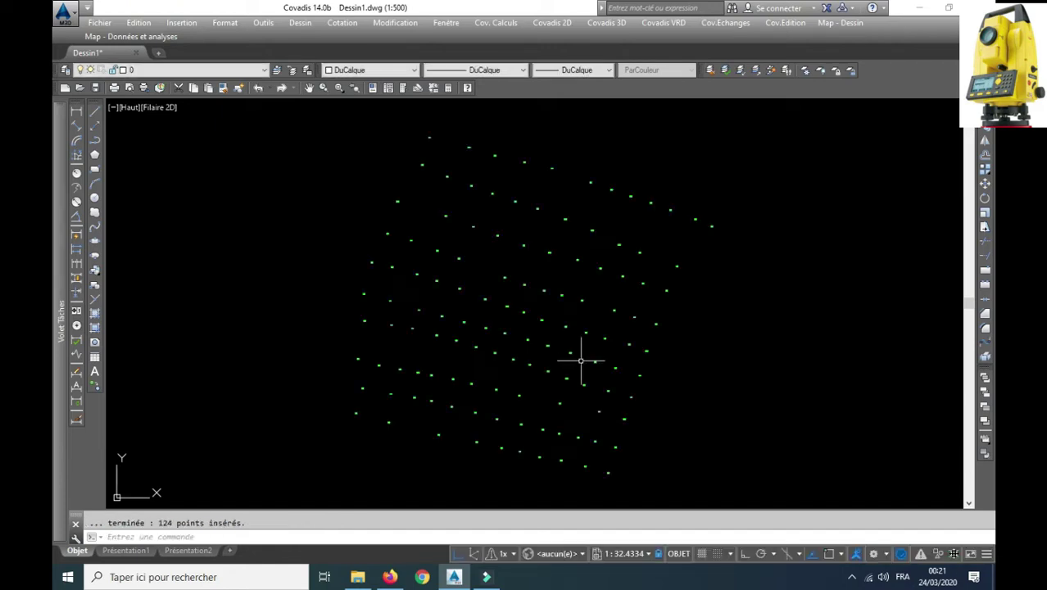
scroll(426, 190, up, 5)
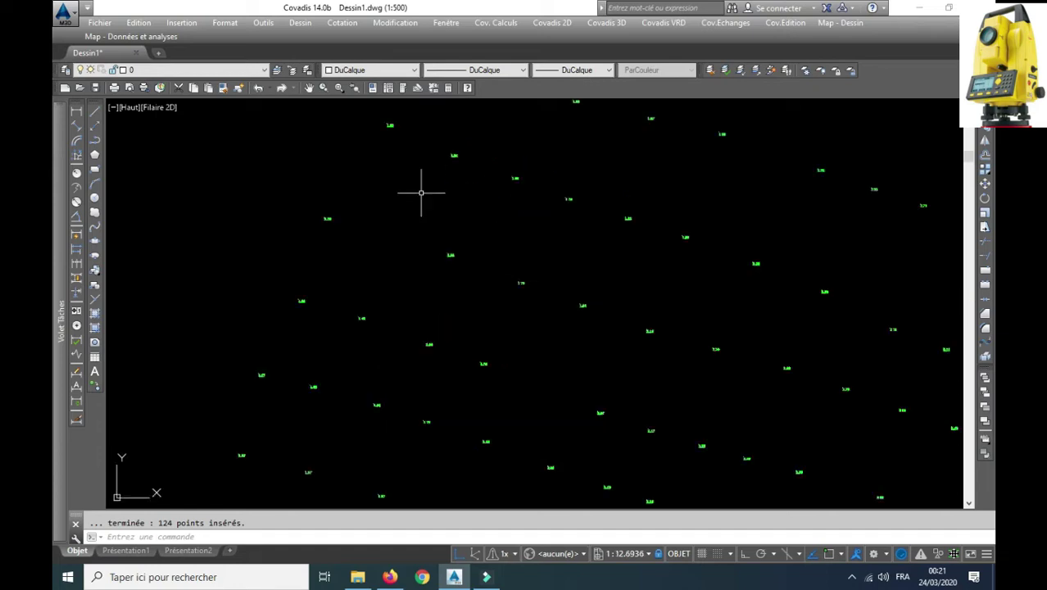
scroll(346, 247, up, 8)
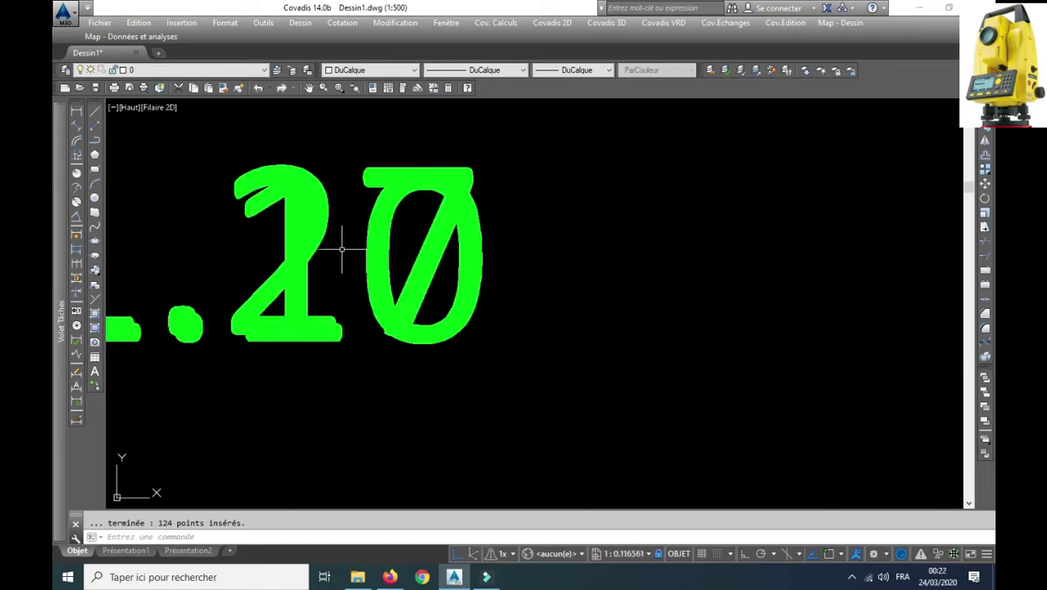
scroll(360, 258, down, 3)
scroll(377, 256, down, 6)
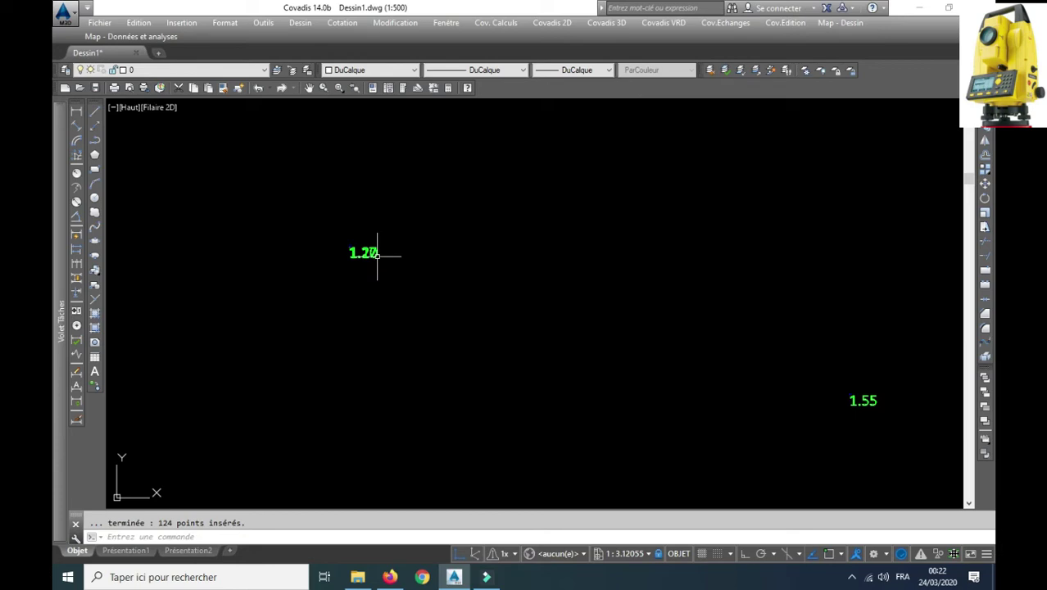
scroll(338, 217, up, 2)
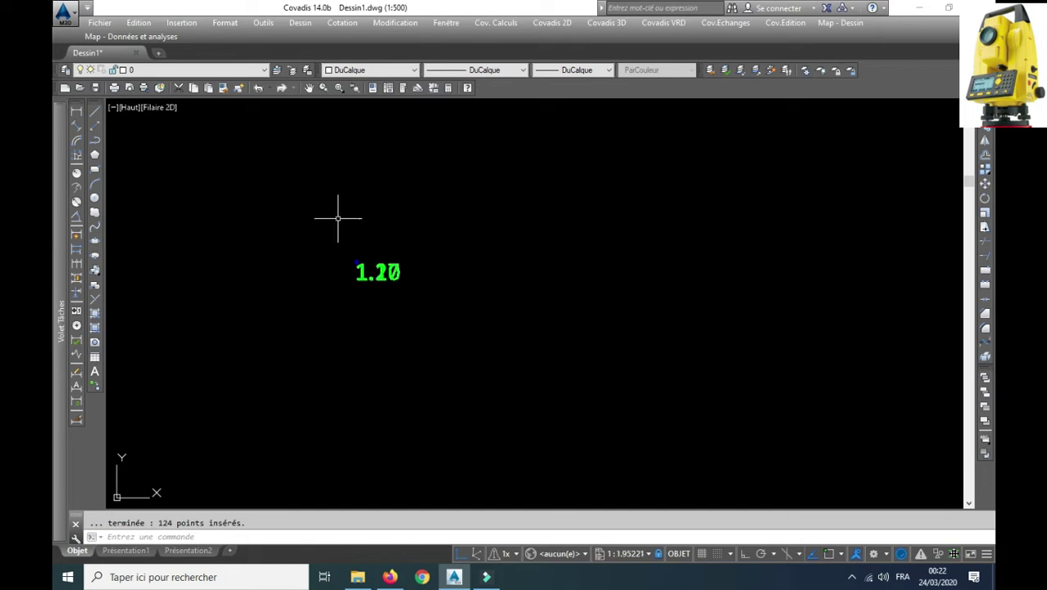
scroll(373, 268, up, 8)
scroll(362, 326, up, 4)
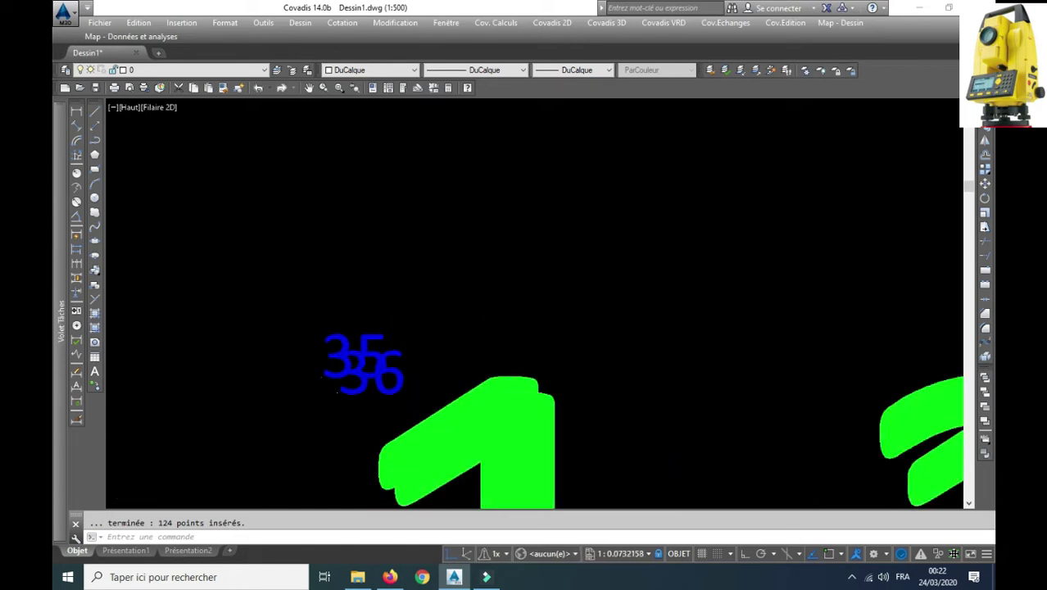
scroll(385, 303, down, 10)
scroll(413, 262, down, 8)
scroll(512, 283, down, 4)
scroll(496, 311, up, 5)
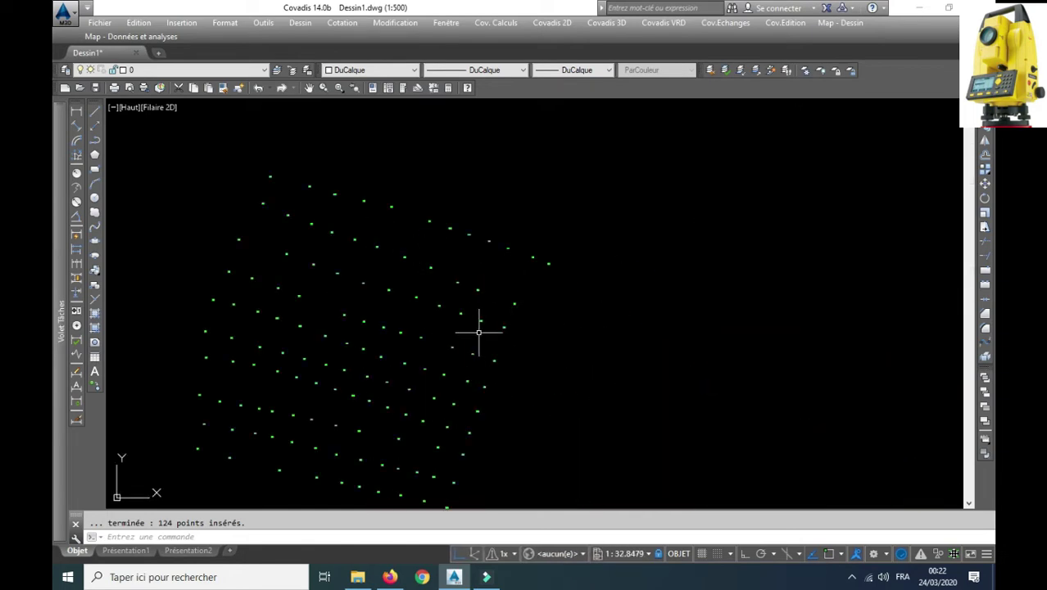
scroll(492, 278, down, 5)
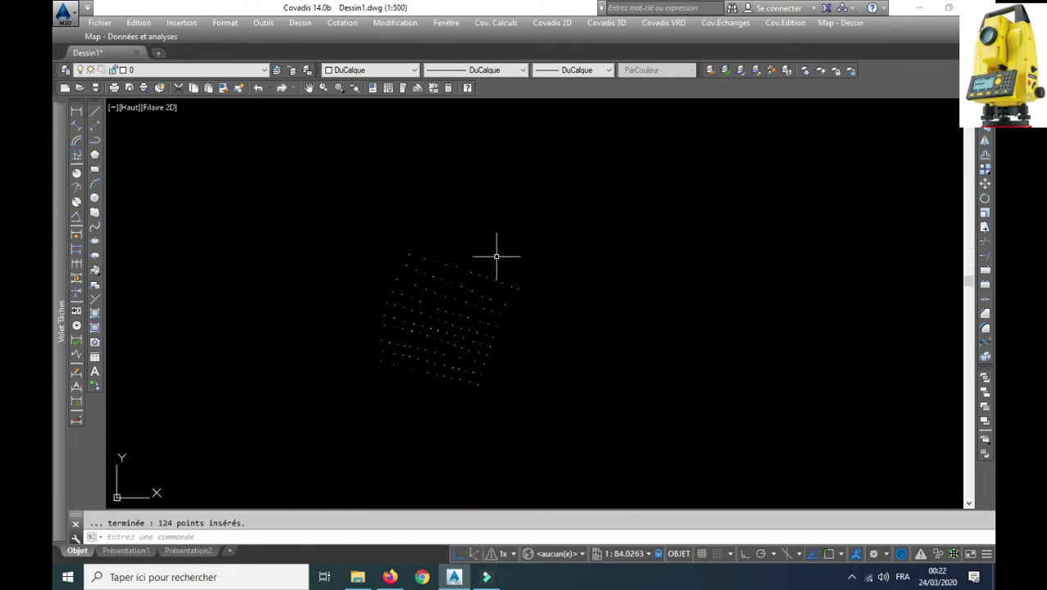
Start Cov.Edition > Attributs > Hauteur and select the point blocks on layer TOPOJIS levé 1
click(792, 26)
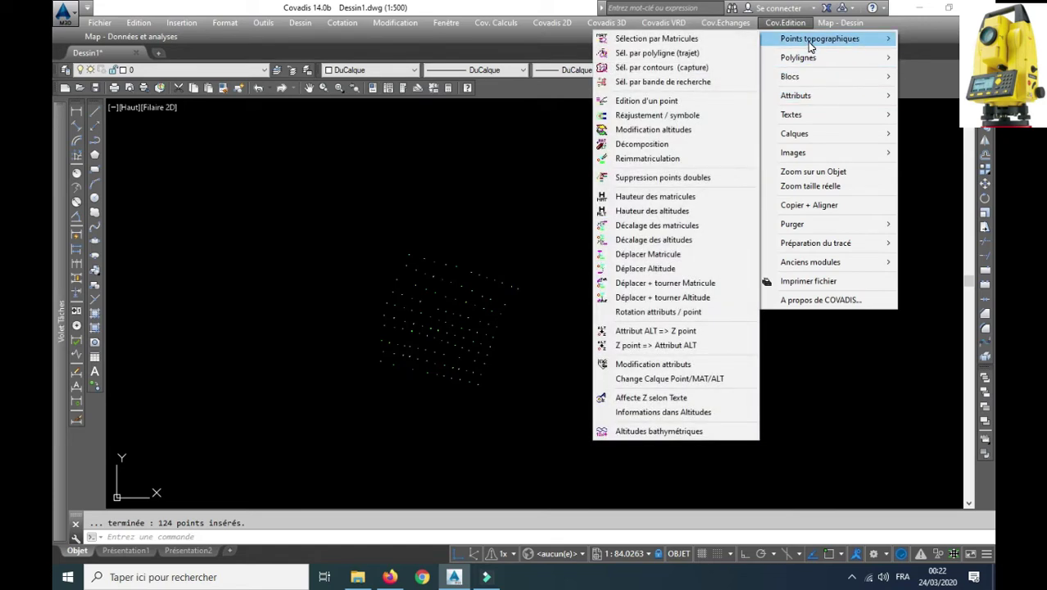
mouse_move(795, 96)
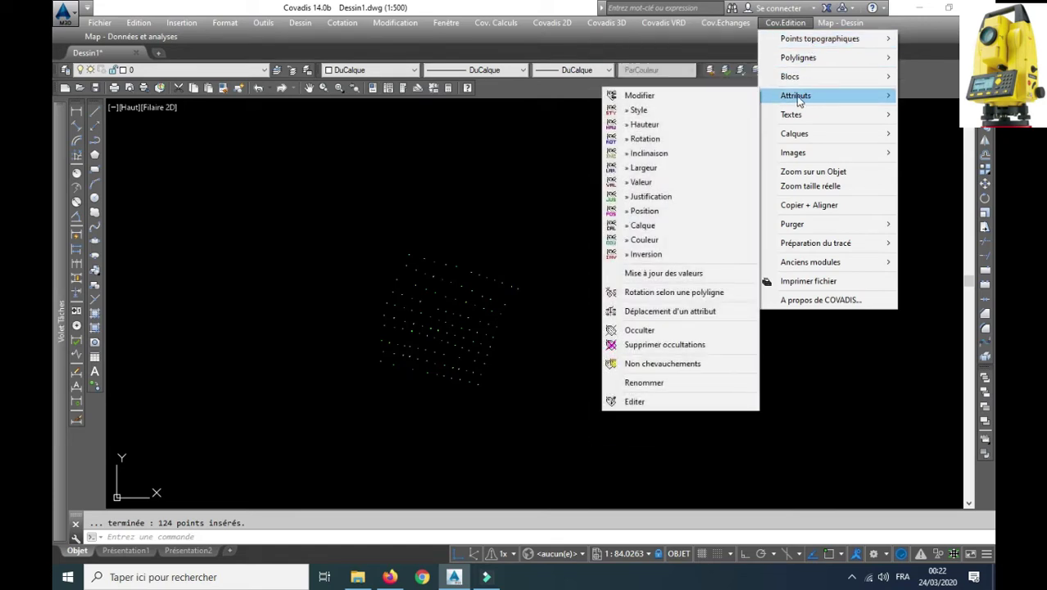
click(692, 124)
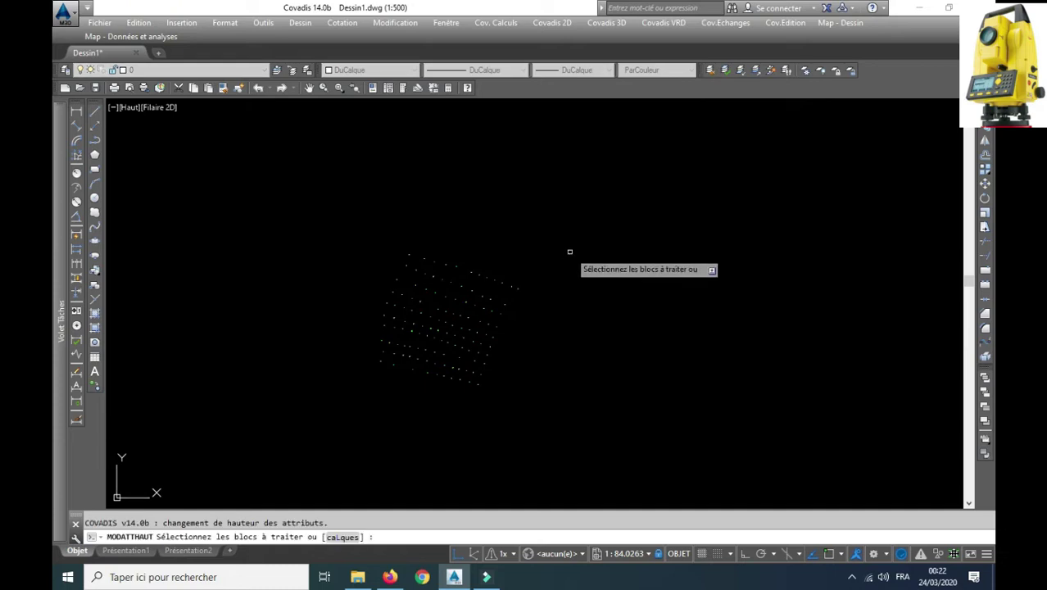
click(635, 202)
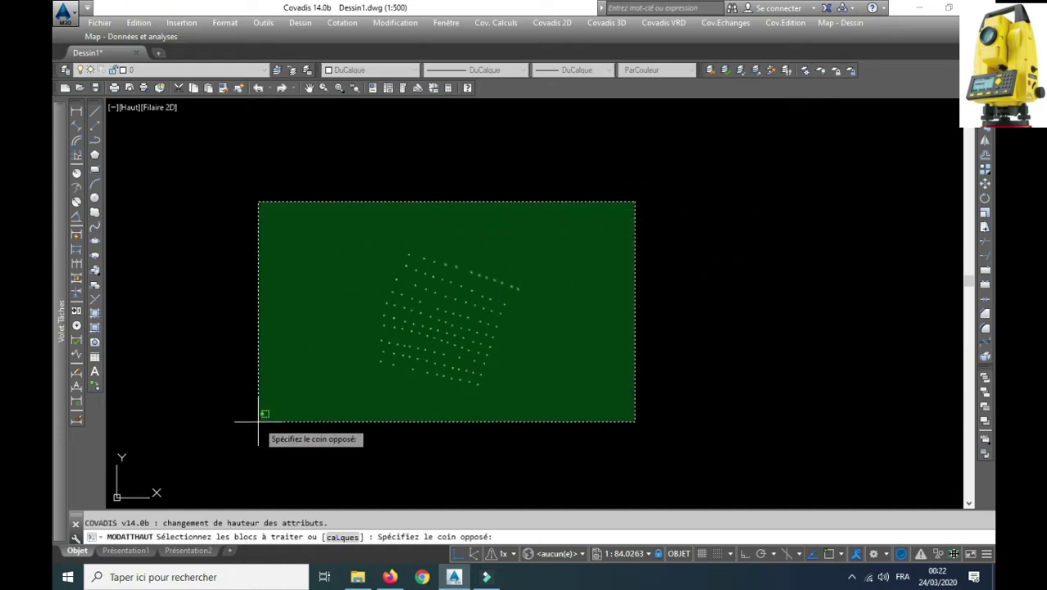
click(659, 213)
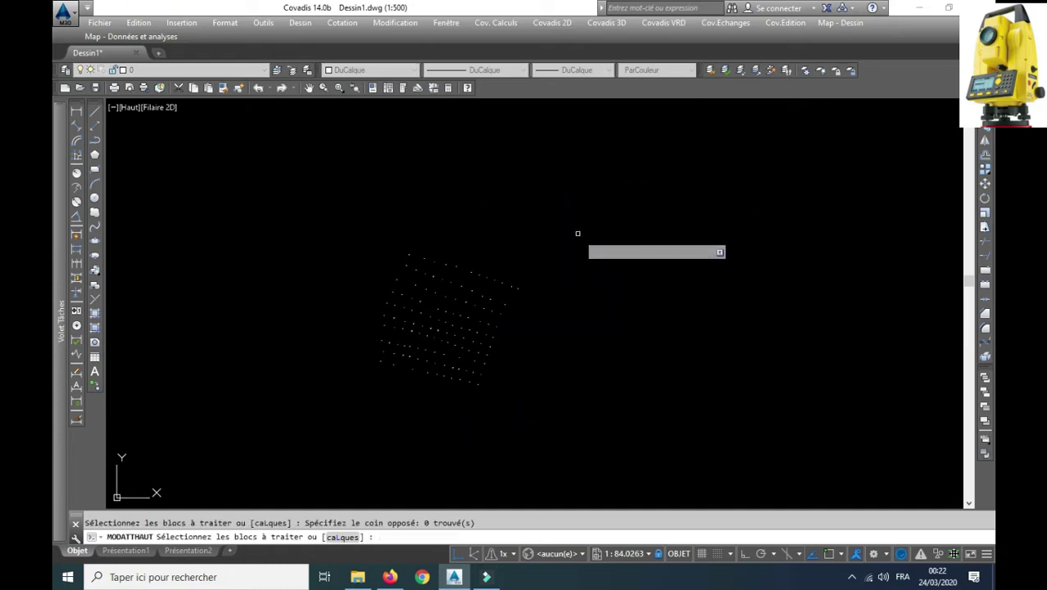
right_click(595, 276)
click(611, 280)
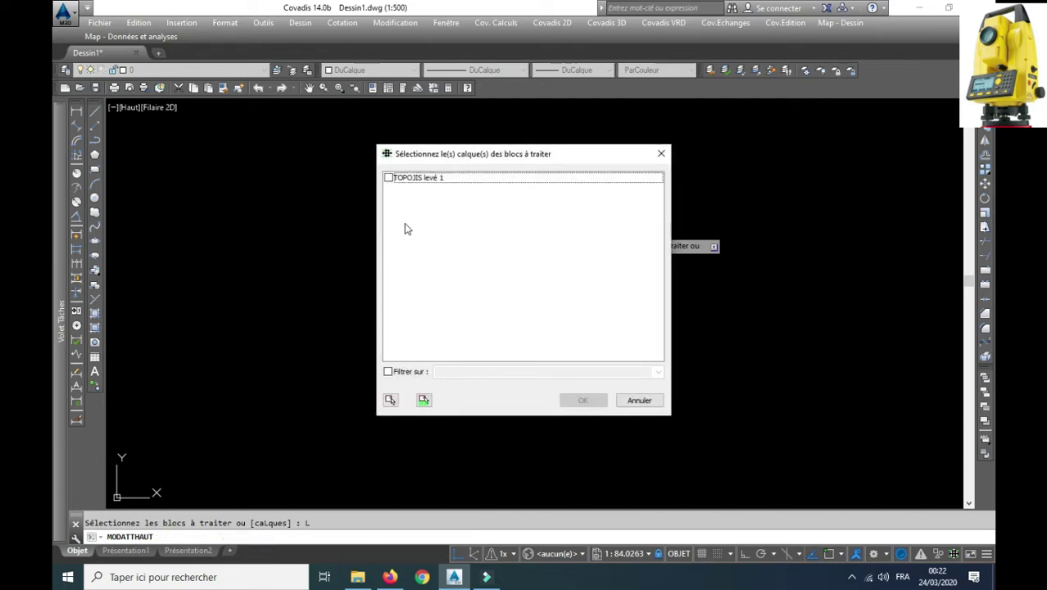
click(389, 180)
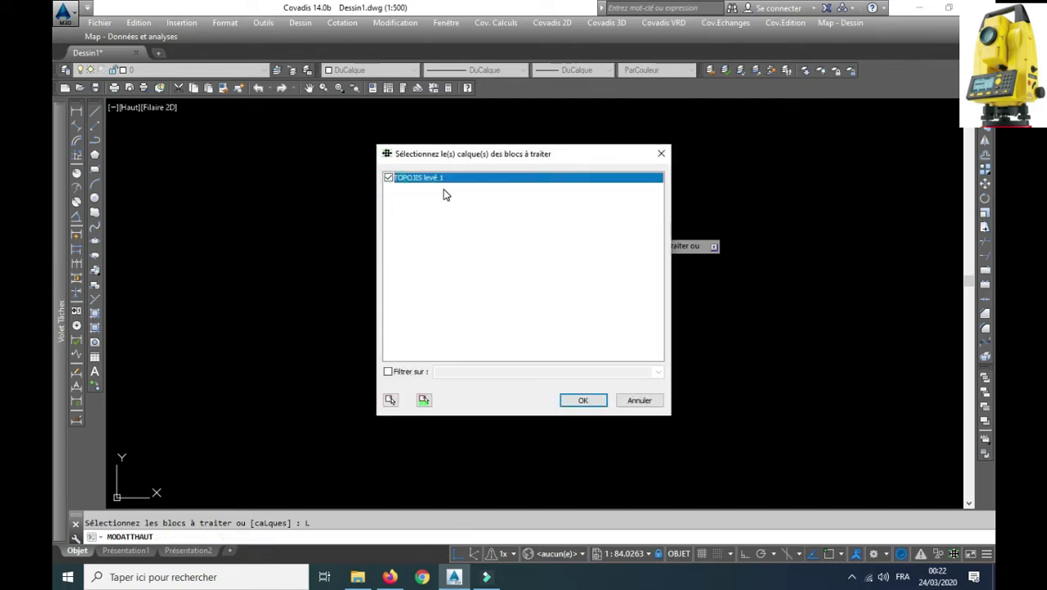
click(582, 400)
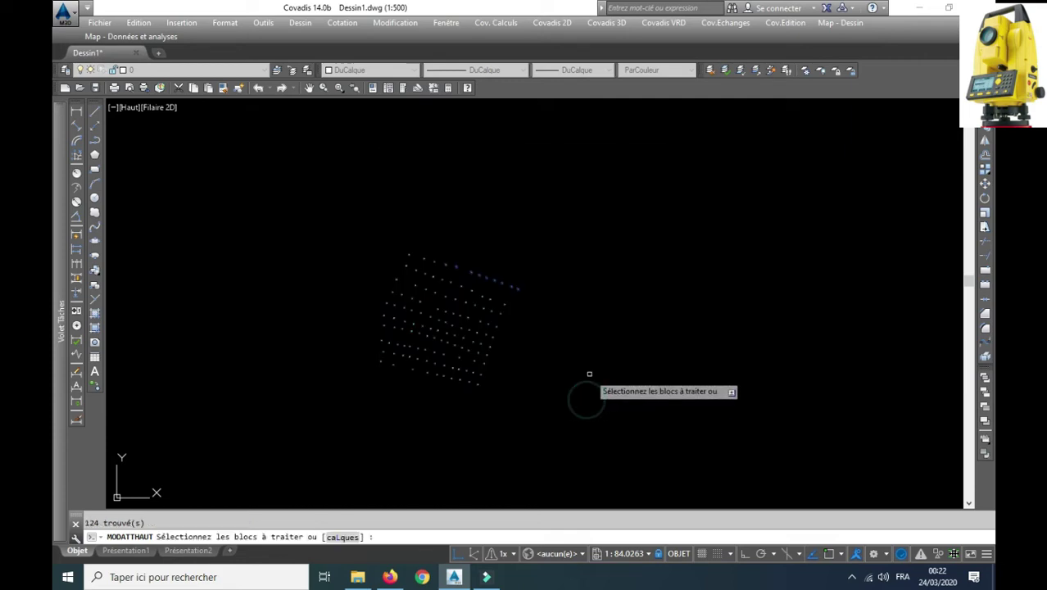
right_click(591, 258)
click(607, 266)
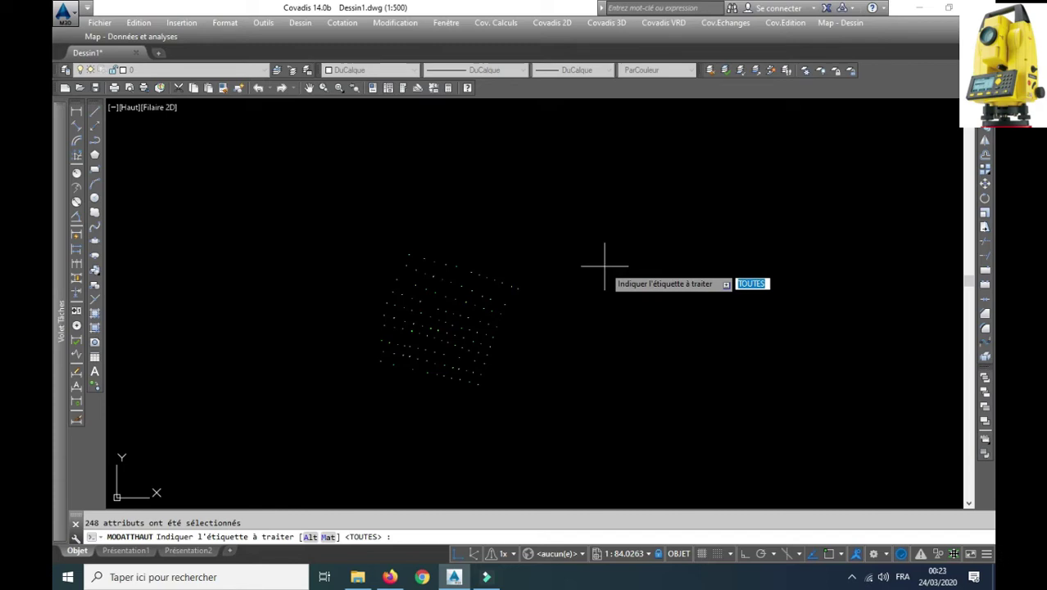
Apply a 3 mm height to all label tags (TOUTES)
key(Return)
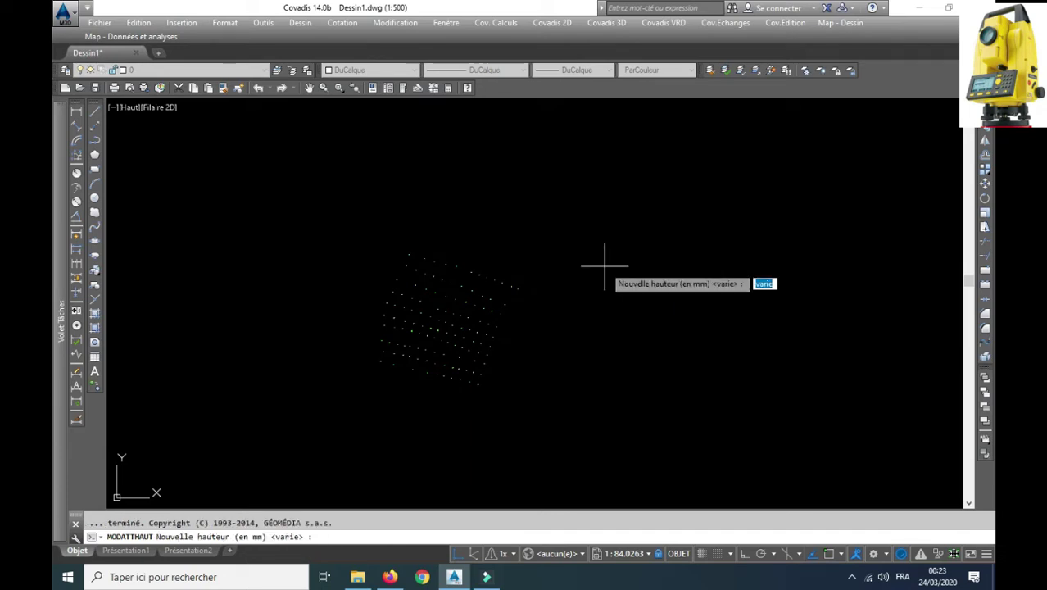
text(3)
key(Return)
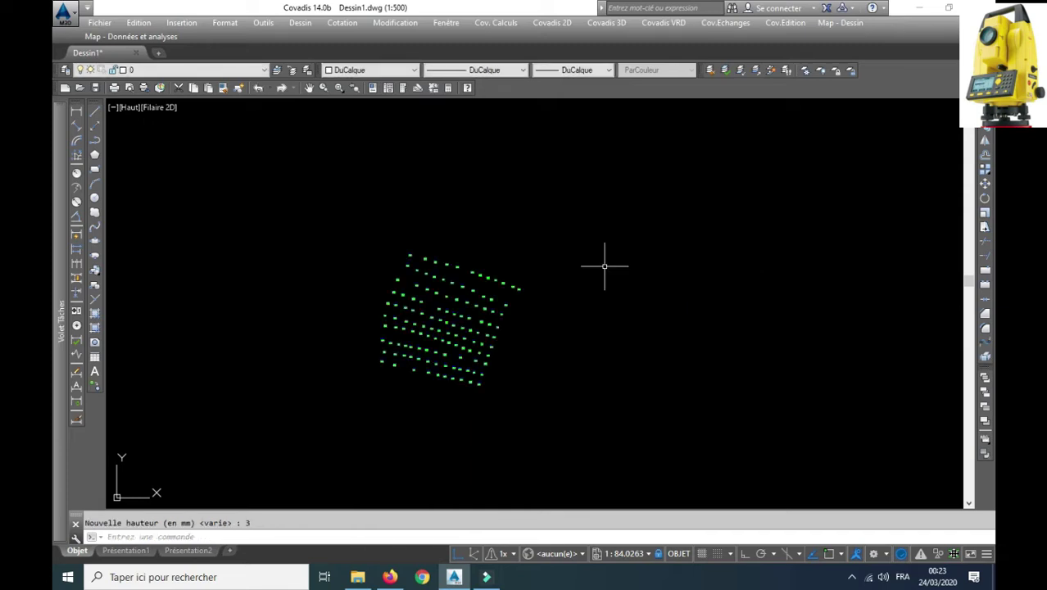
scroll(455, 257, up, 5)
scroll(422, 238, up, 5)
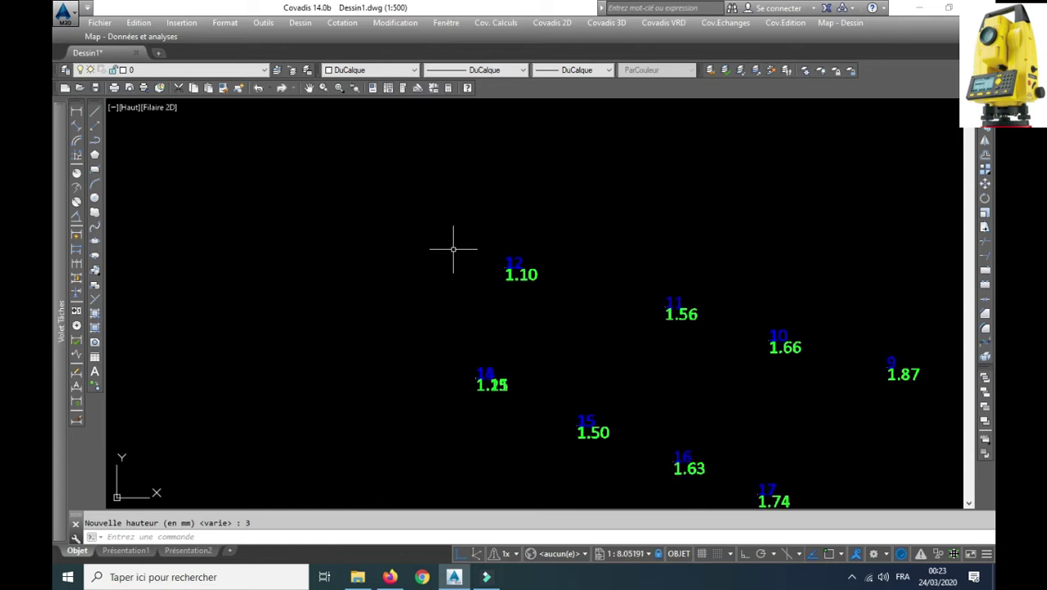
scroll(451, 246, down, 2)
scroll(498, 222, down, 9)
scroll(498, 222, up, 2)
scroll(662, 271, up, 1)
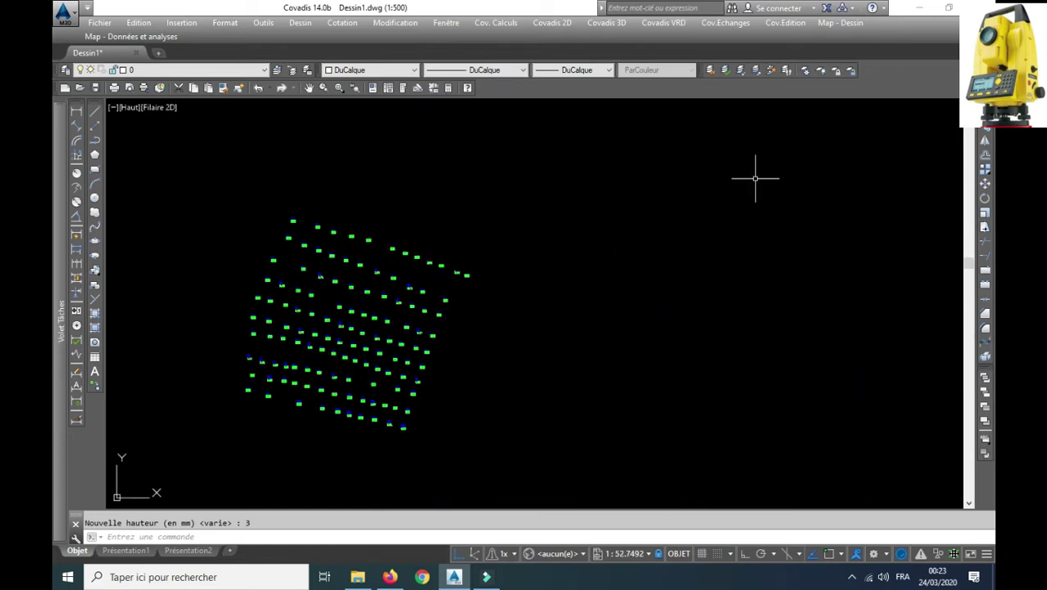
click(801, 24)
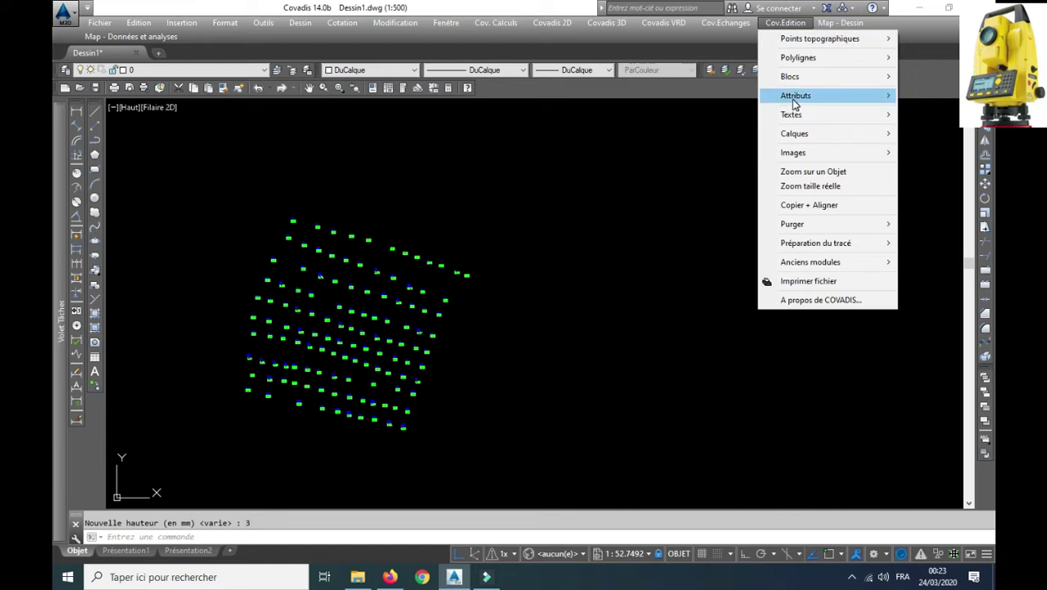
Run the label height change again and window-select the points' 248 attributes
mouse_move(795, 95)
click(674, 124)
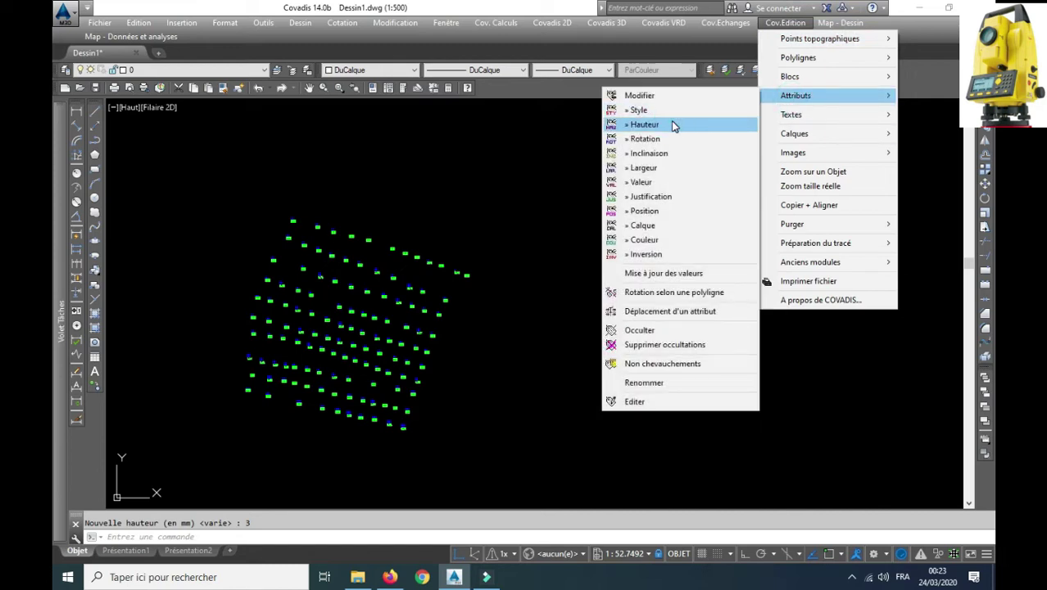
scroll(643, 187, down, 3)
click(654, 175)
click(327, 358)
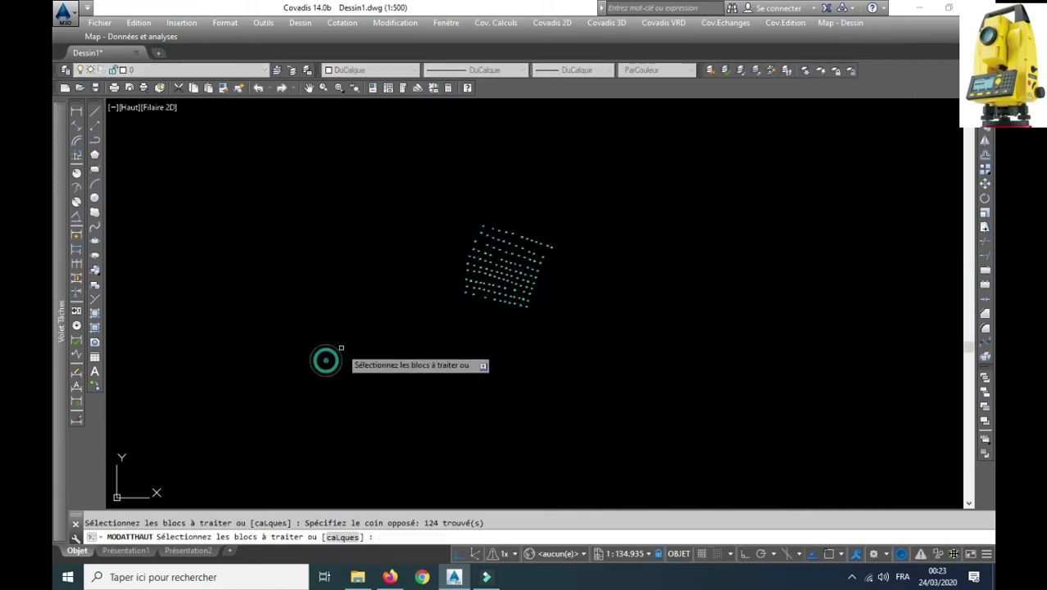
right_click(398, 216)
click(400, 219)
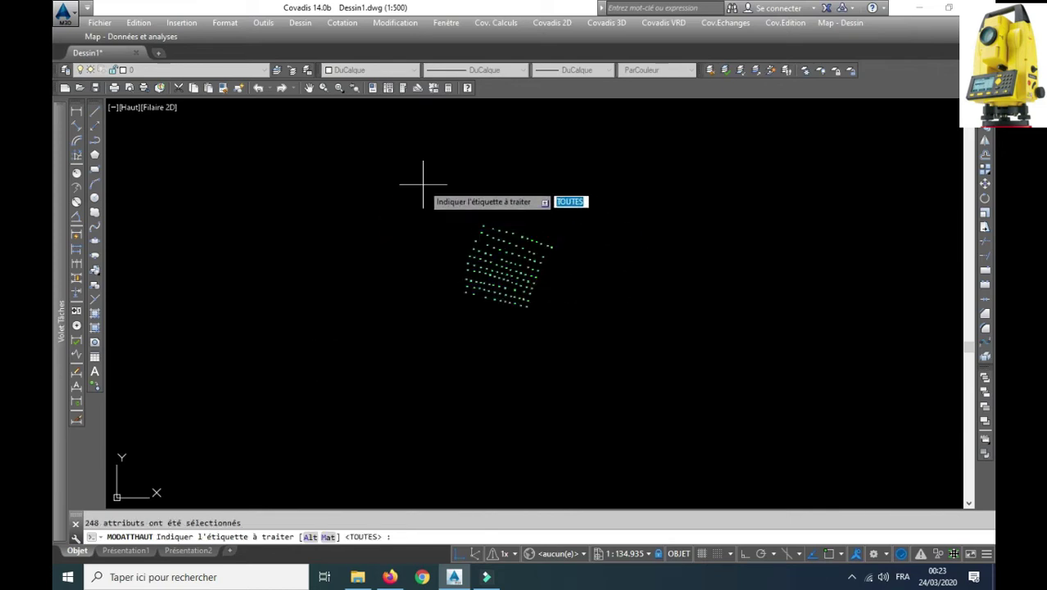
Choose the Mat (point-number) tag and set its height to 1 mm
right_click(422, 183)
click(471, 243)
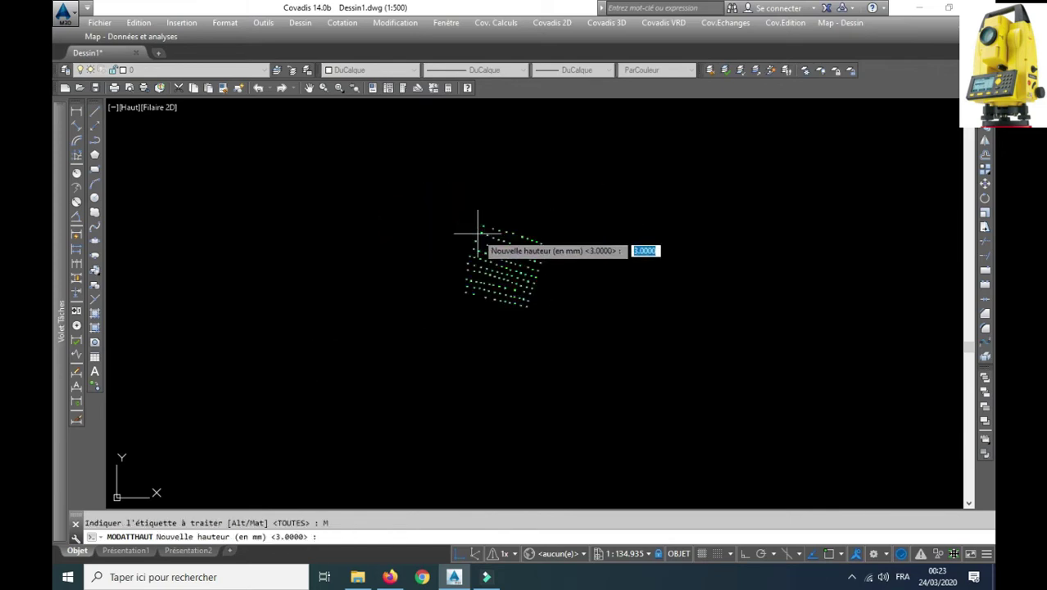
text(1)
key(Return)
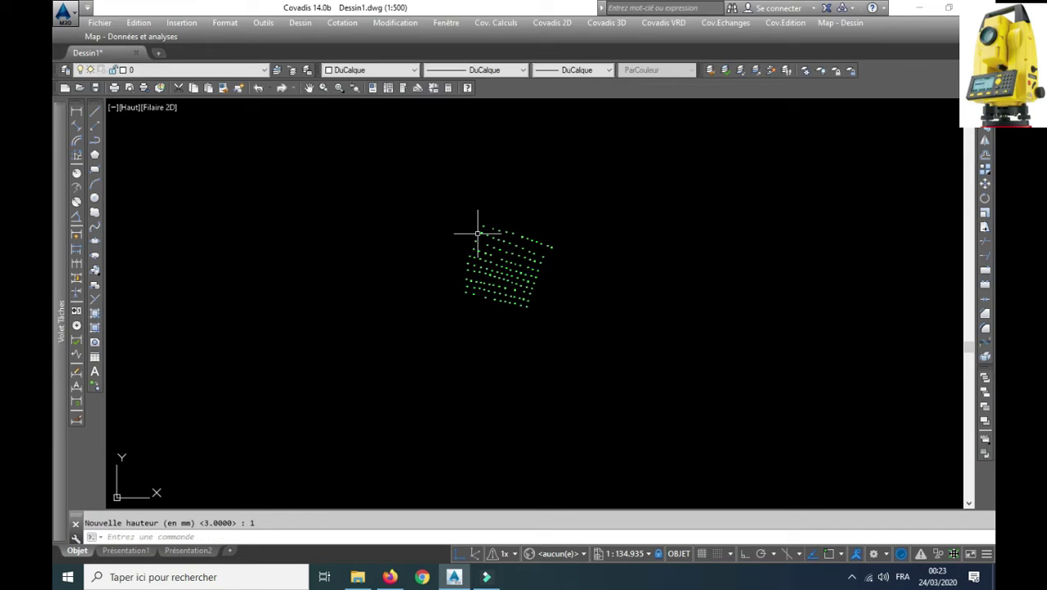
scroll(496, 198, up, 5)
scroll(415, 375, up, 3)
scroll(467, 238, up, 2)
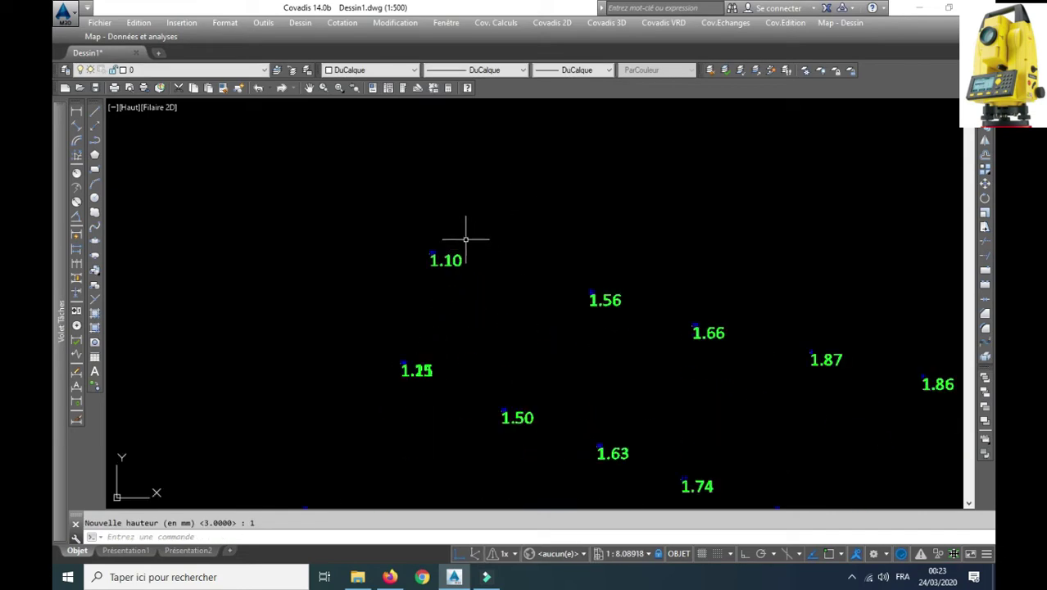
scroll(421, 268, up, 4)
scroll(423, 260, down, 4)
scroll(427, 248, down, 10)
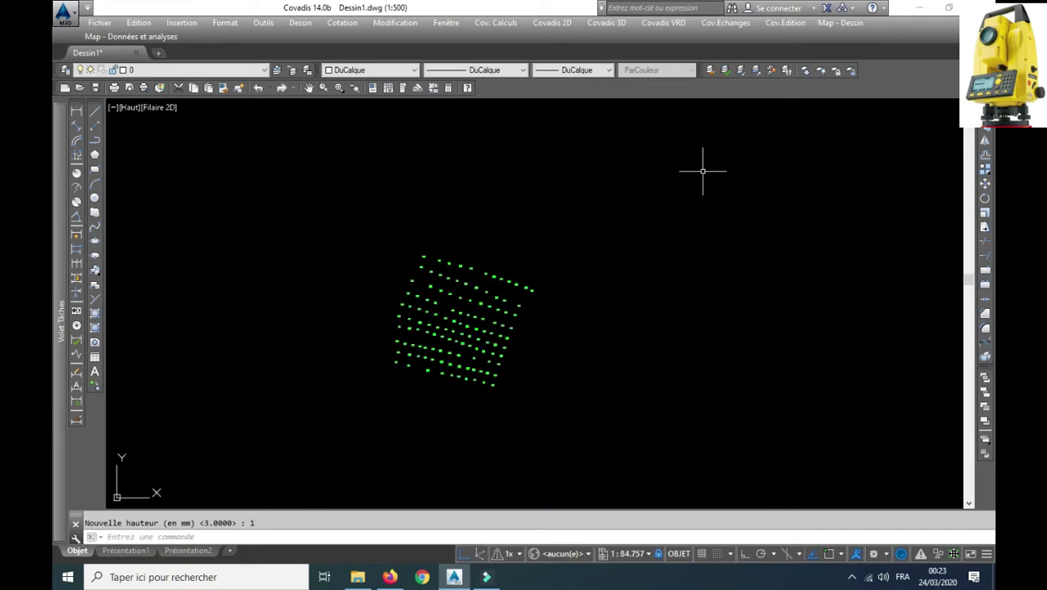
click(778, 25)
mouse_move(819, 38)
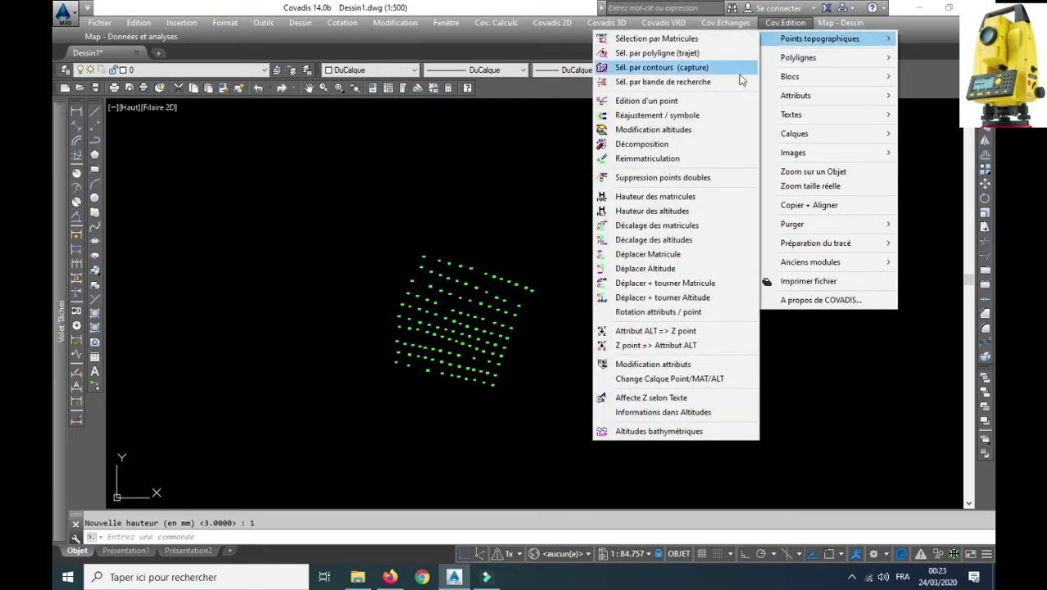
Use Hauteur des matricules to apply a 1.3 mm point-number height to all 124 points
click(692, 204)
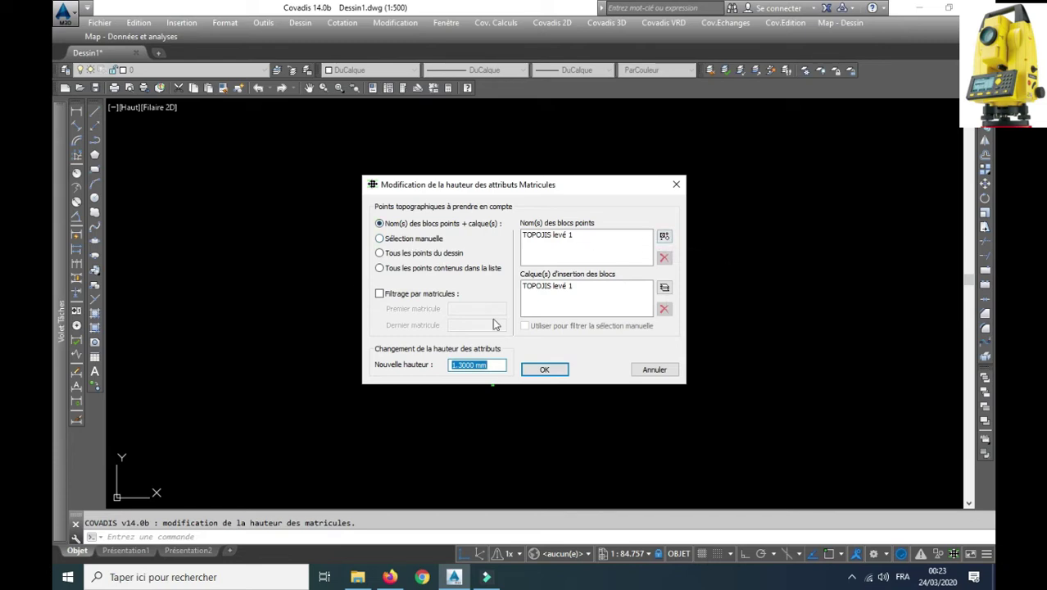
click(543, 370)
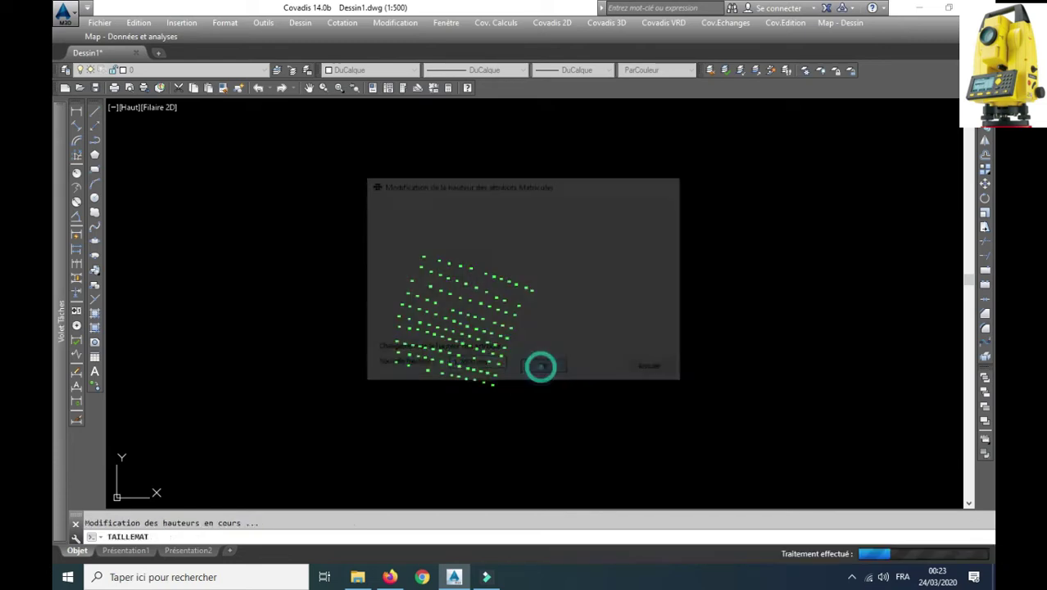
scroll(422, 253, up, 5)
scroll(426, 268, up, 5)
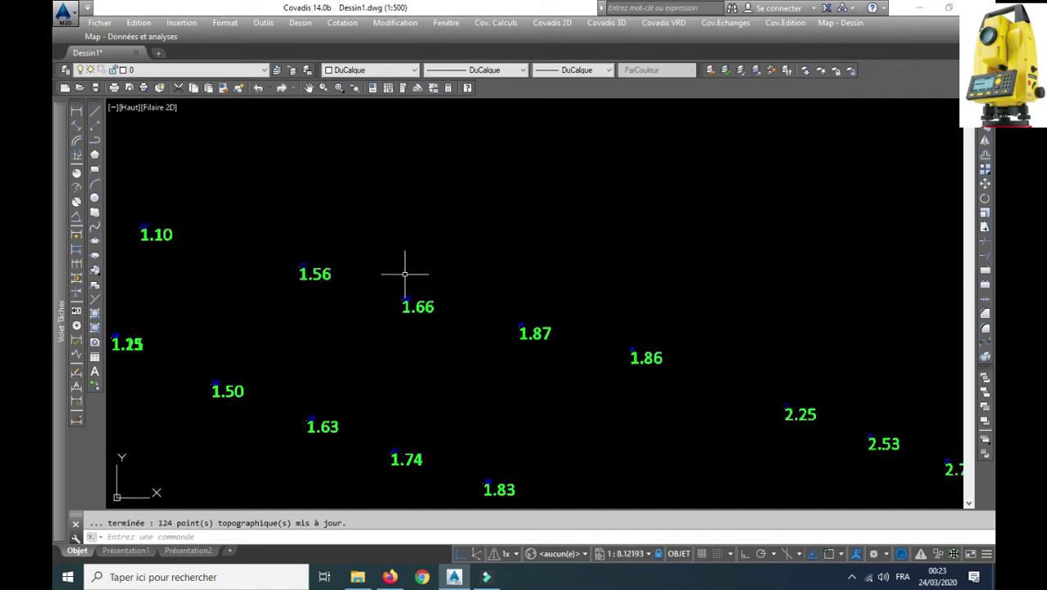
scroll(487, 267, down, 12)
right_click(597, 155)
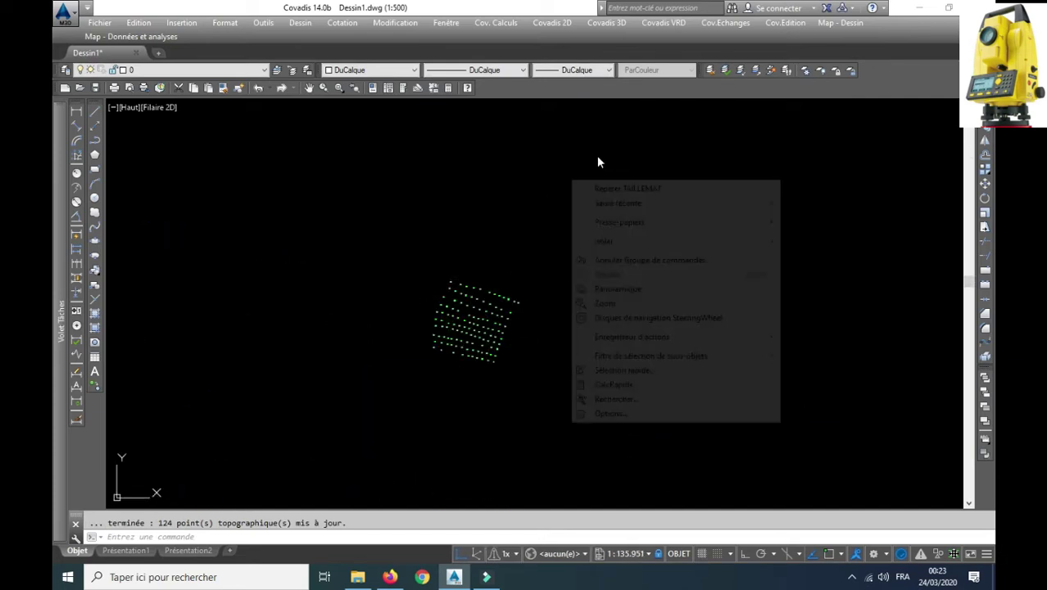
click(570, 164)
click(785, 22)
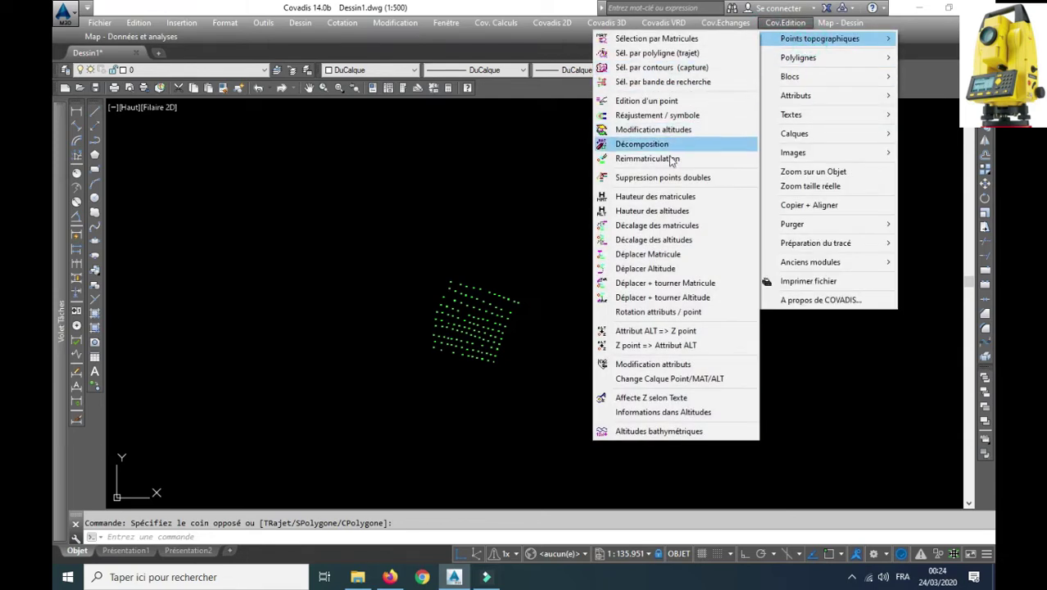
Set the point-number height to 5 mm in Hauteur des matricules and apply it to all points
click(687, 200)
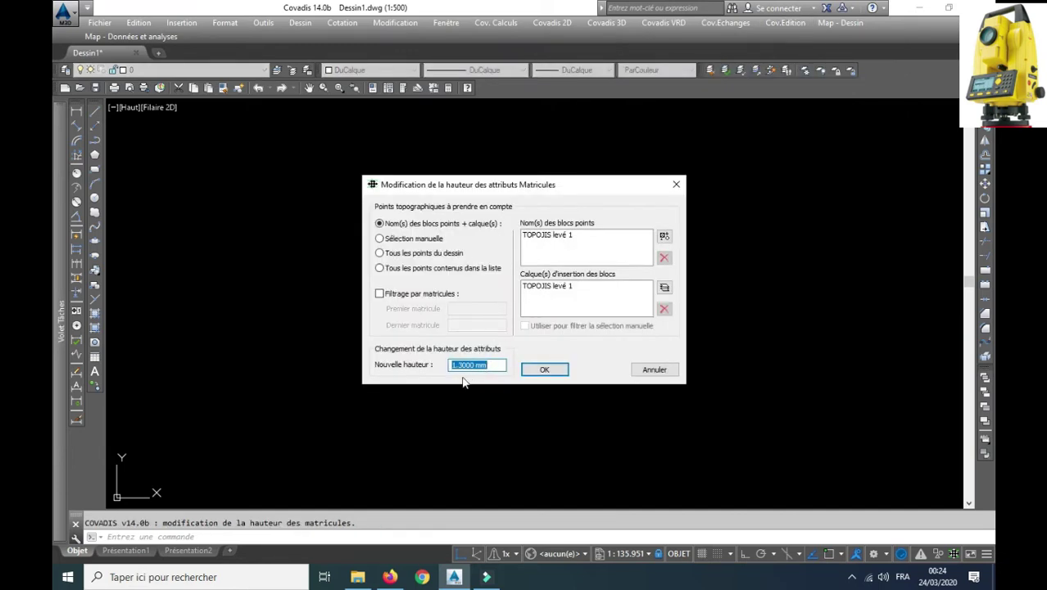
double_click(447, 364)
text(5)
click(544, 370)
Check the enlarged labels and reopen the point-number height dialog with Répéter TAILLEMAT
scroll(468, 297, up, 10)
scroll(490, 263, up, 2)
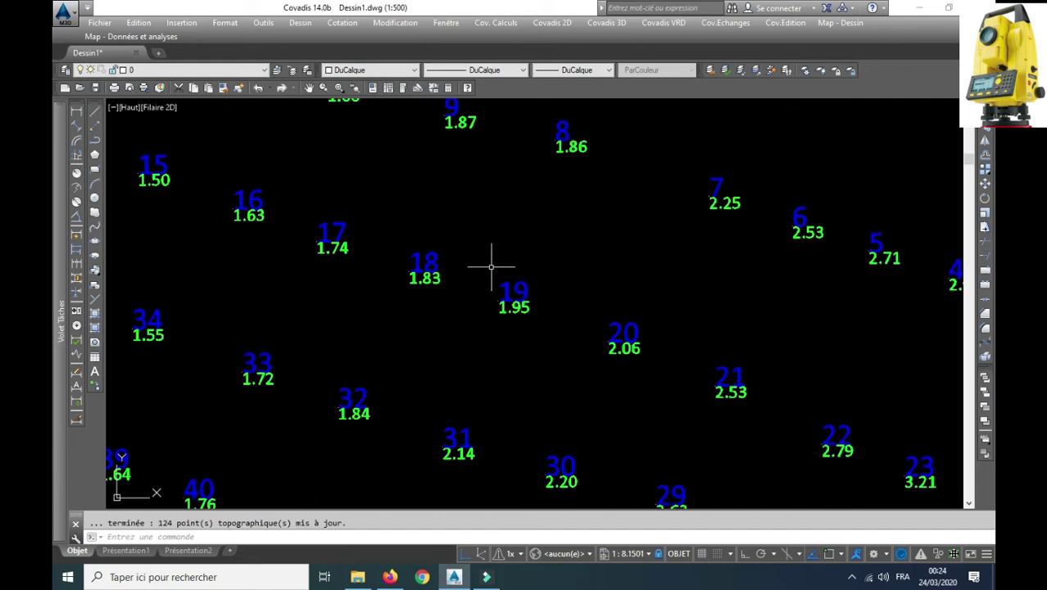
scroll(499, 278, down, 5)
scroll(503, 274, down, 1)
scroll(487, 264, down, 1)
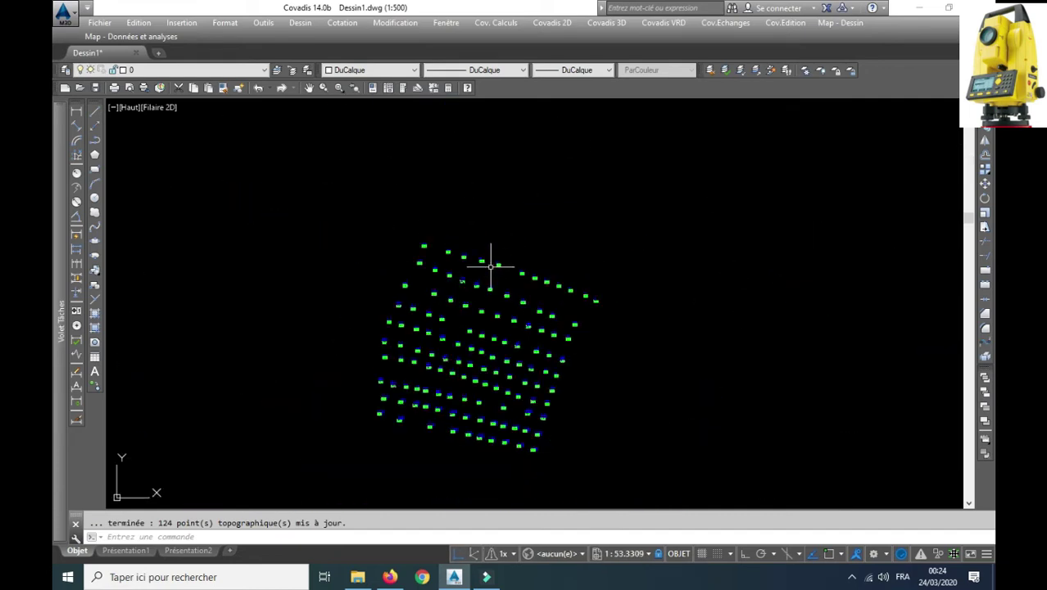
scroll(487, 269, up, 3)
scroll(486, 269, up, 4)
scroll(486, 269, up, 2)
scroll(467, 179, down, 6)
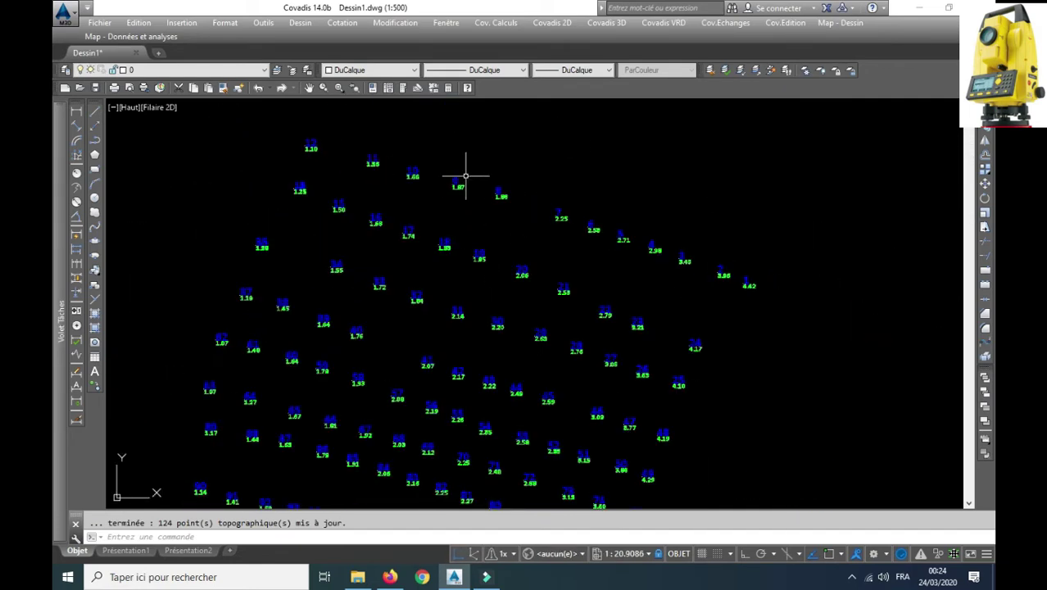
scroll(465, 180, down, 2)
scroll(506, 182, down, 3)
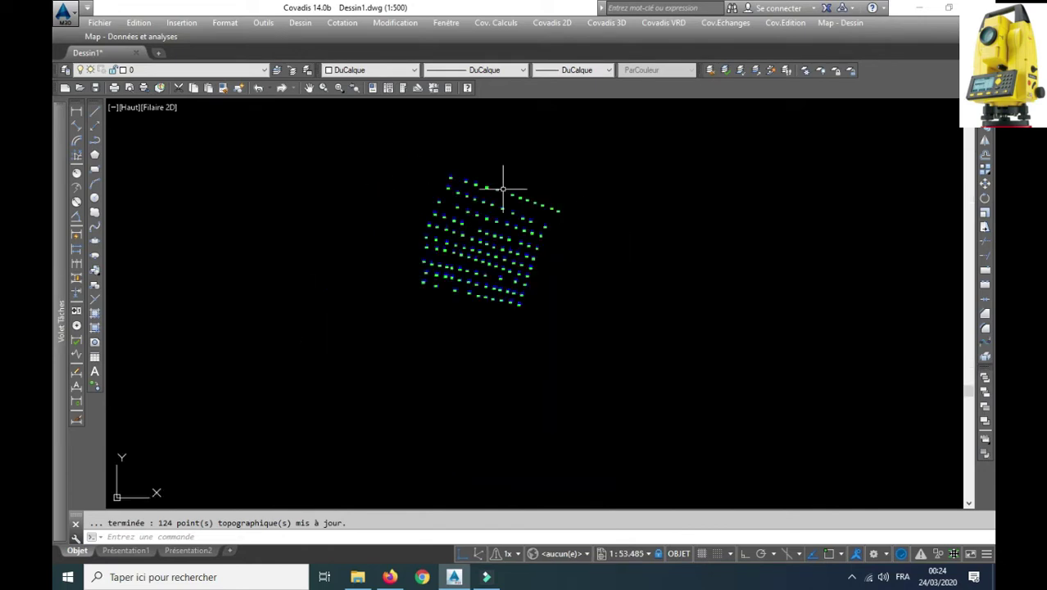
right_click(529, 130)
click(547, 138)
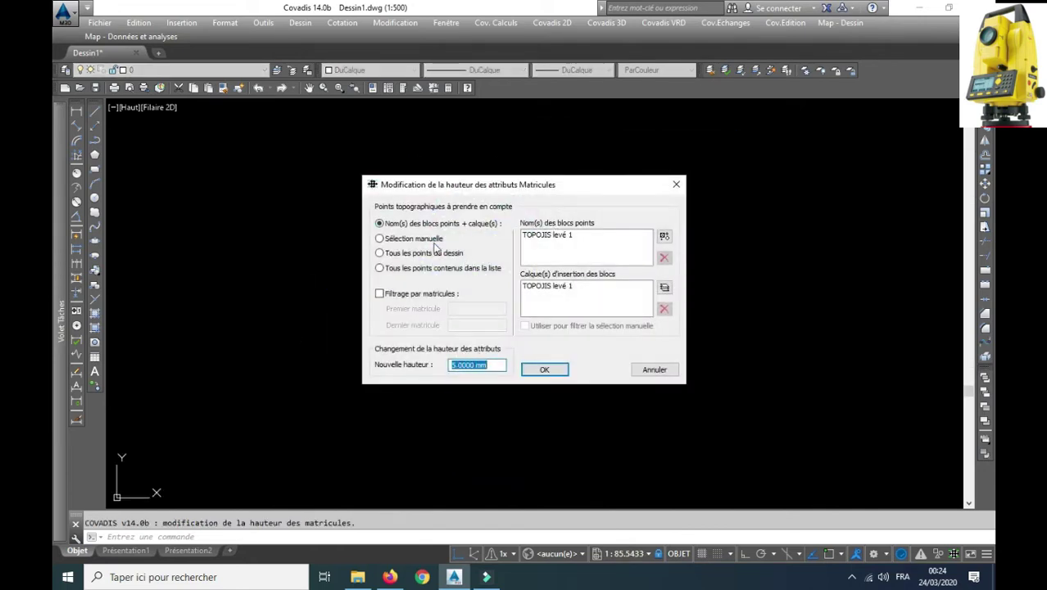
Set the new label height to 0.5 mm for all 124 points and apply it
click(453, 364)
double_click(463, 364)
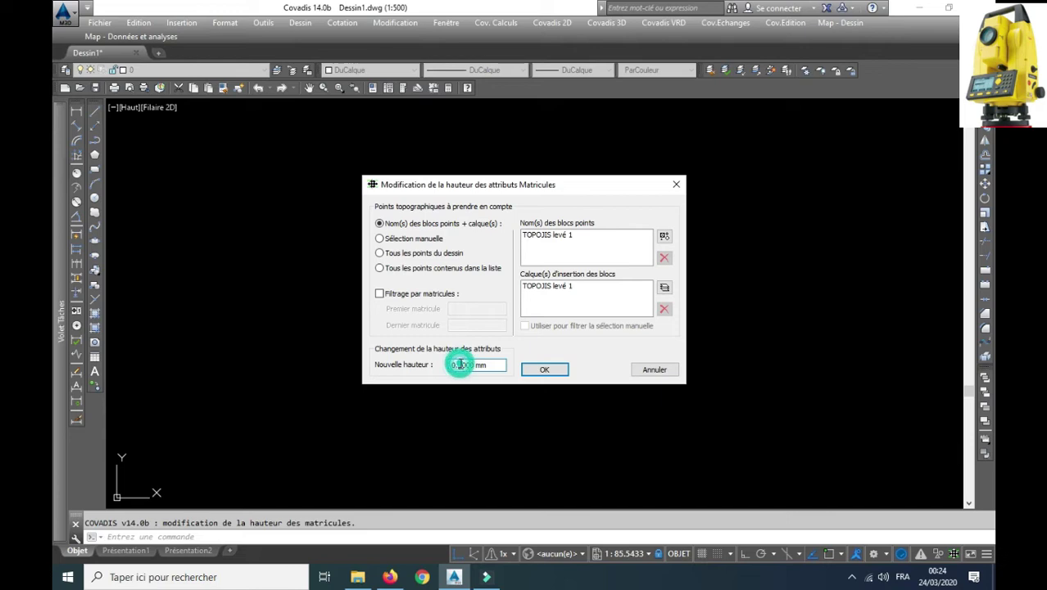
text(0.5)
click(542, 369)
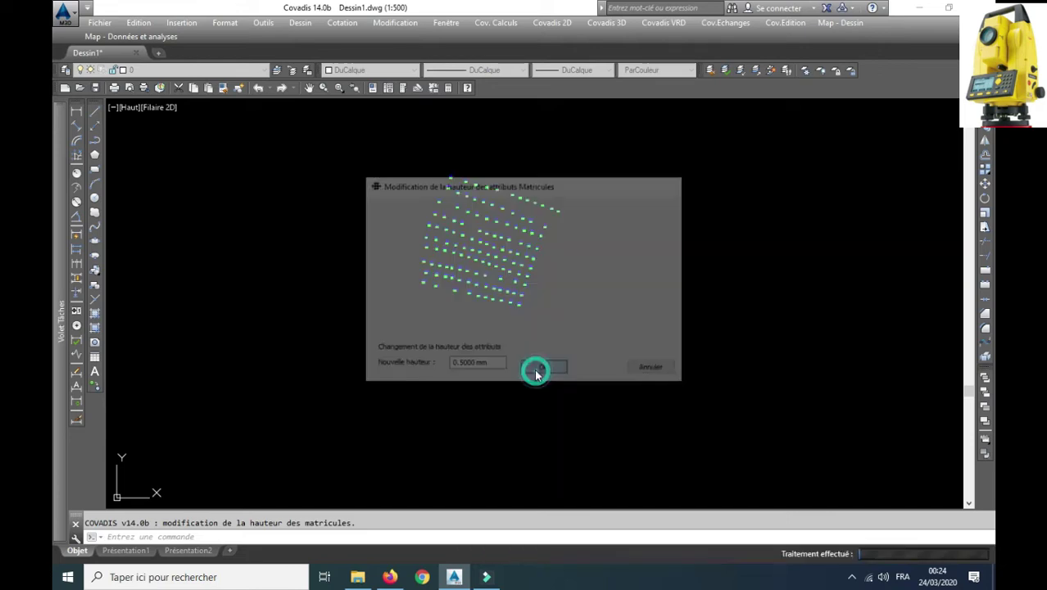
scroll(533, 241, up, 5)
scroll(353, 270, up, 5)
scroll(353, 270, down, 6)
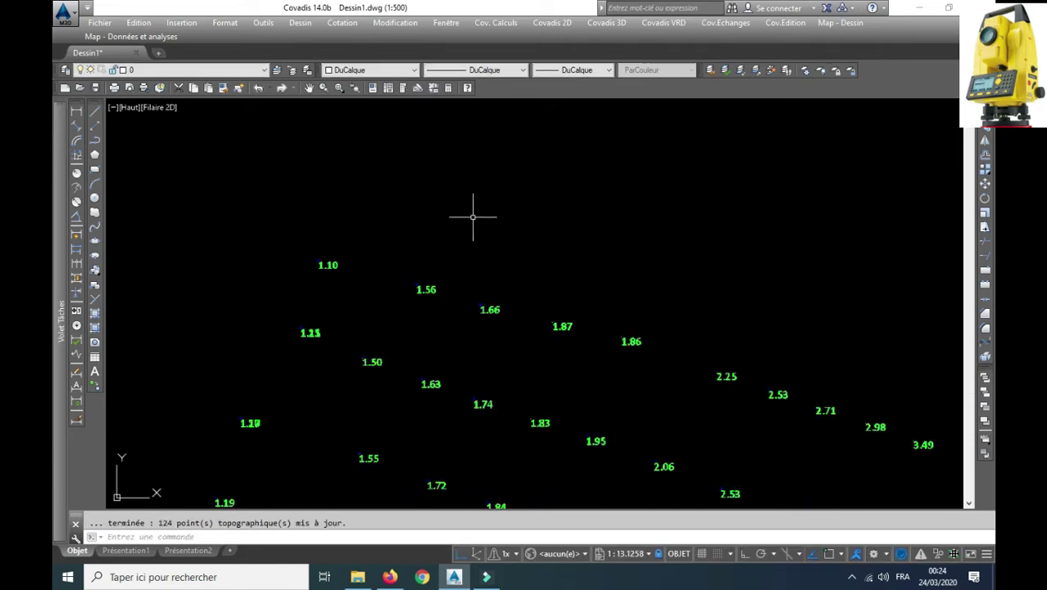
scroll(472, 215, down, 2)
Bring up the Save Drawing As dialog with Ctrl+S, proposing Dessin1.dwg in Documents
click(787, 23)
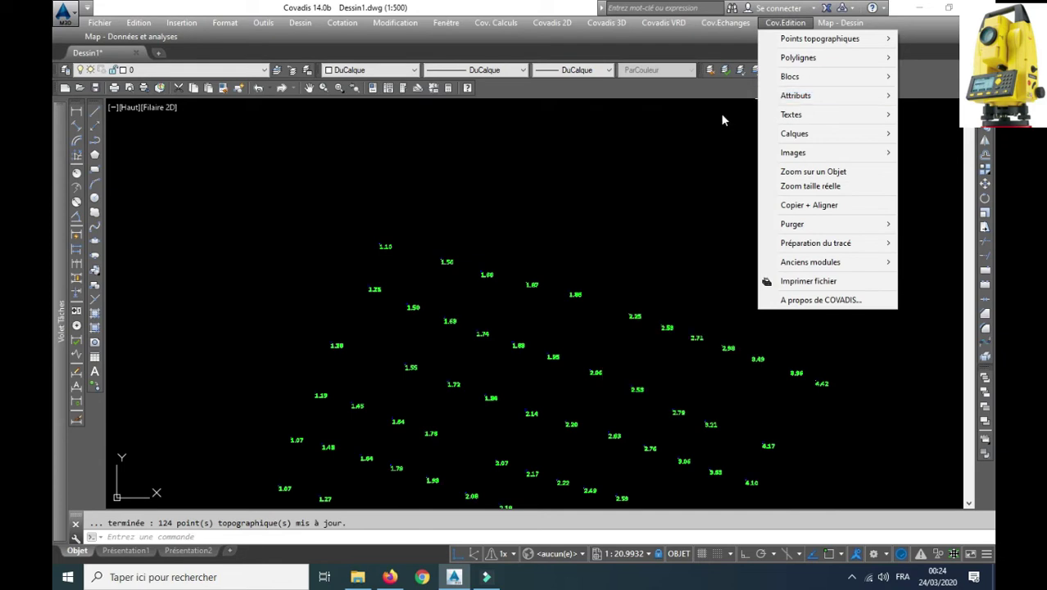
click(592, 174)
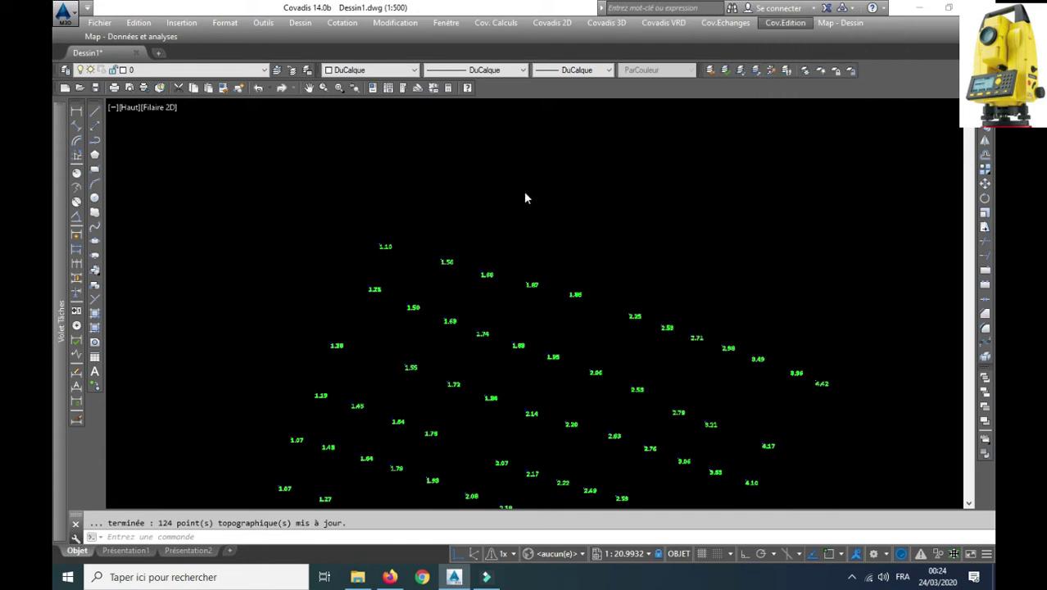
scroll(524, 190, down, 4)
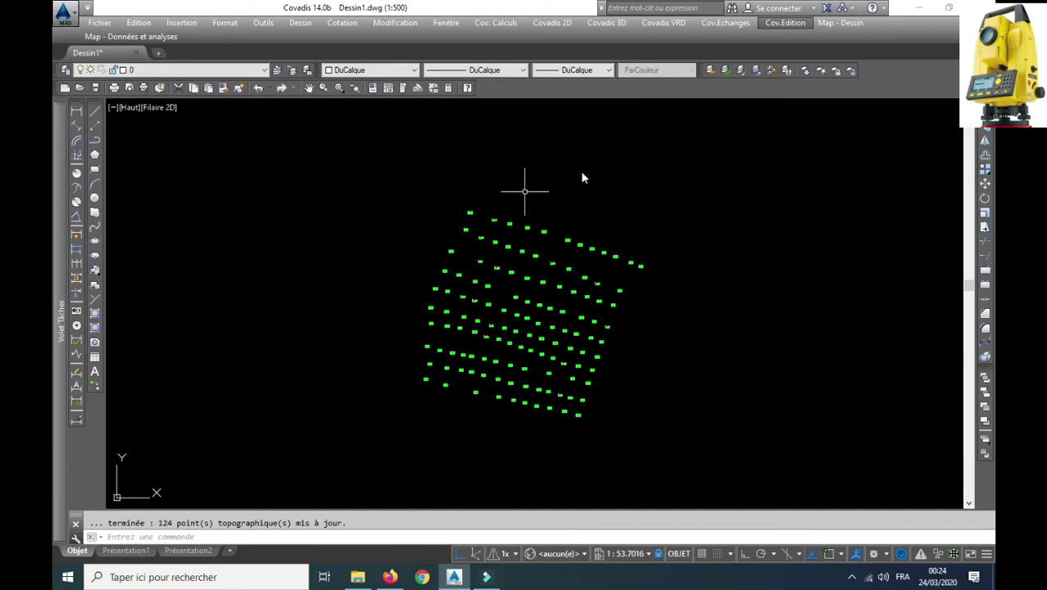
click(448, 156)
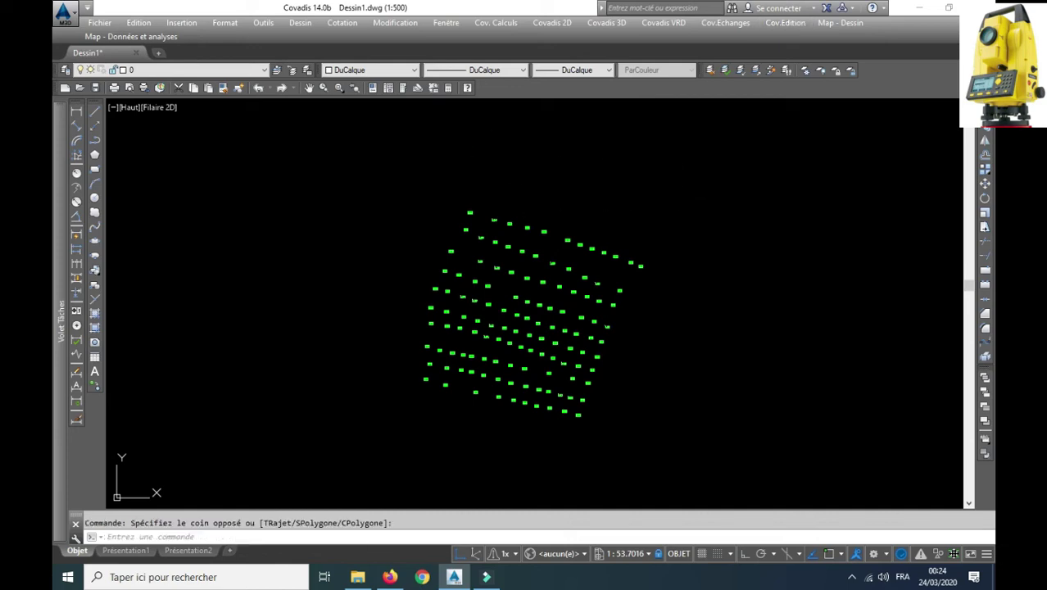
key(ctrl+s)
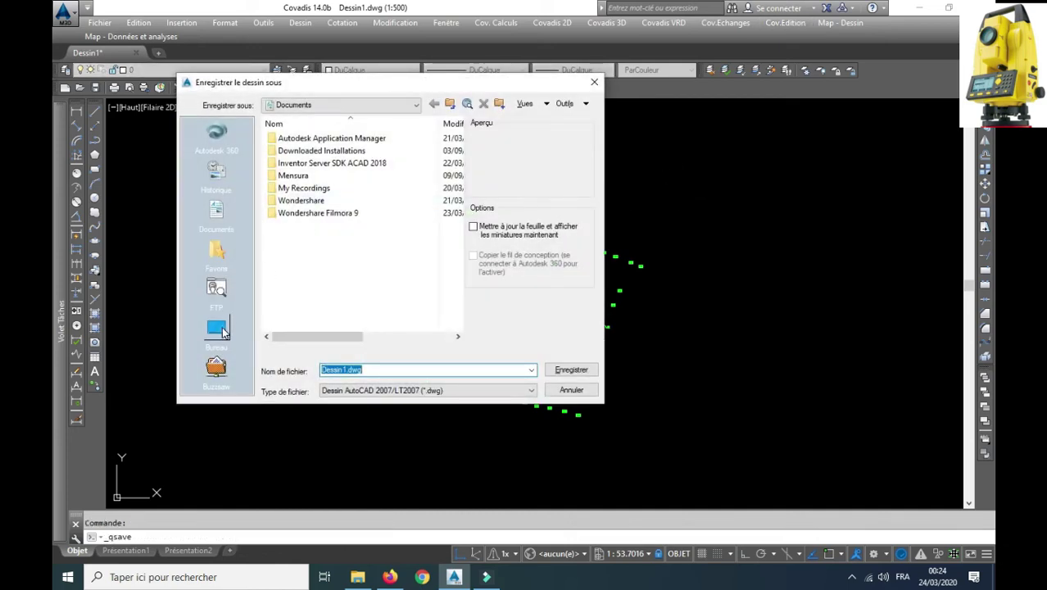
Choose Bureau as the location and save Dessin1.dwg there
click(217, 326)
click(567, 370)
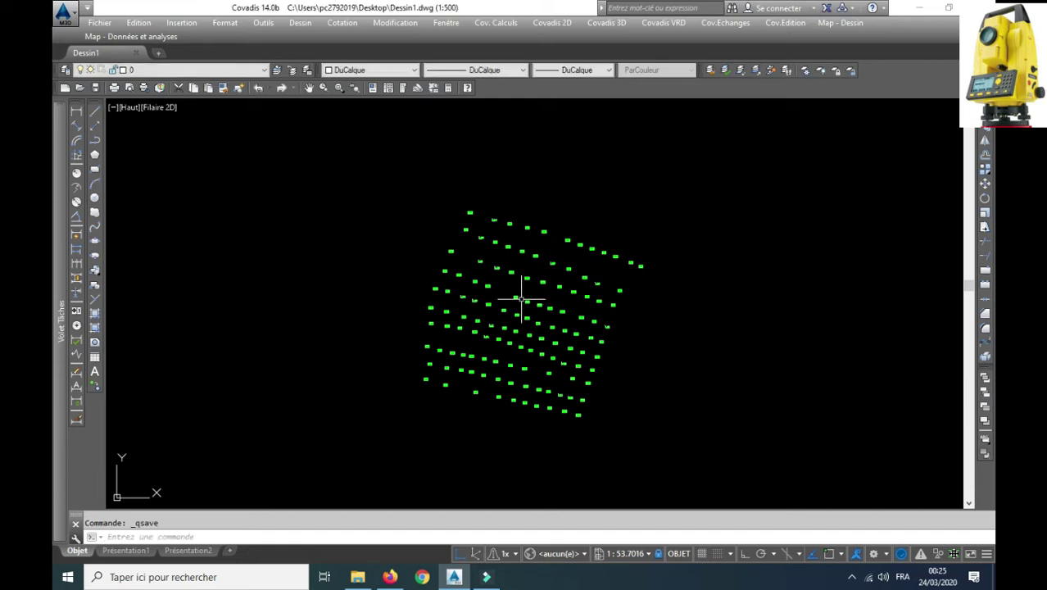
scroll(581, 229, down, 2)
scroll(573, 217, up, 5)
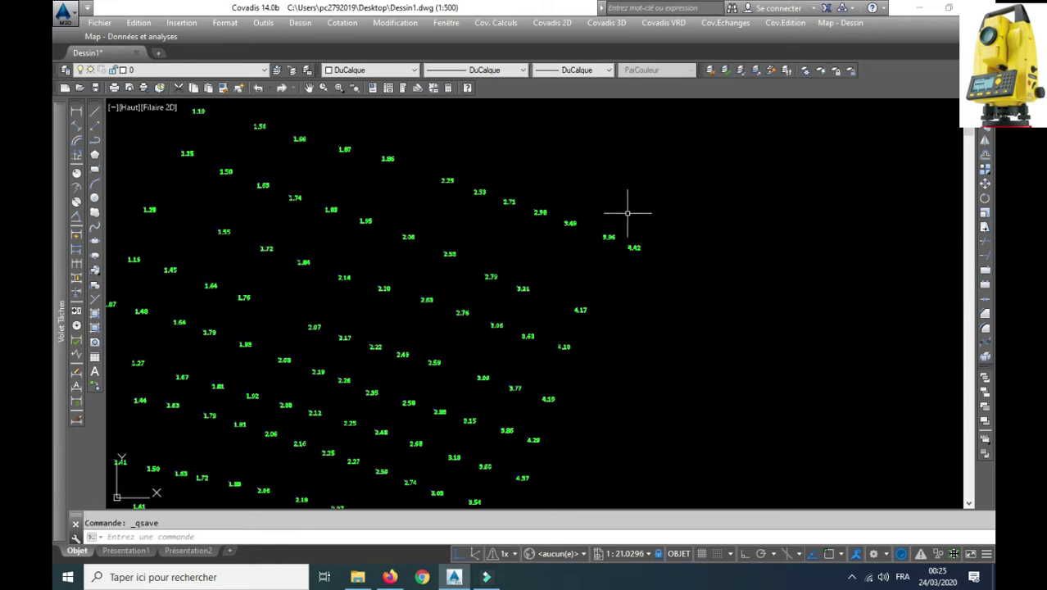
scroll(627, 215, down, 3)
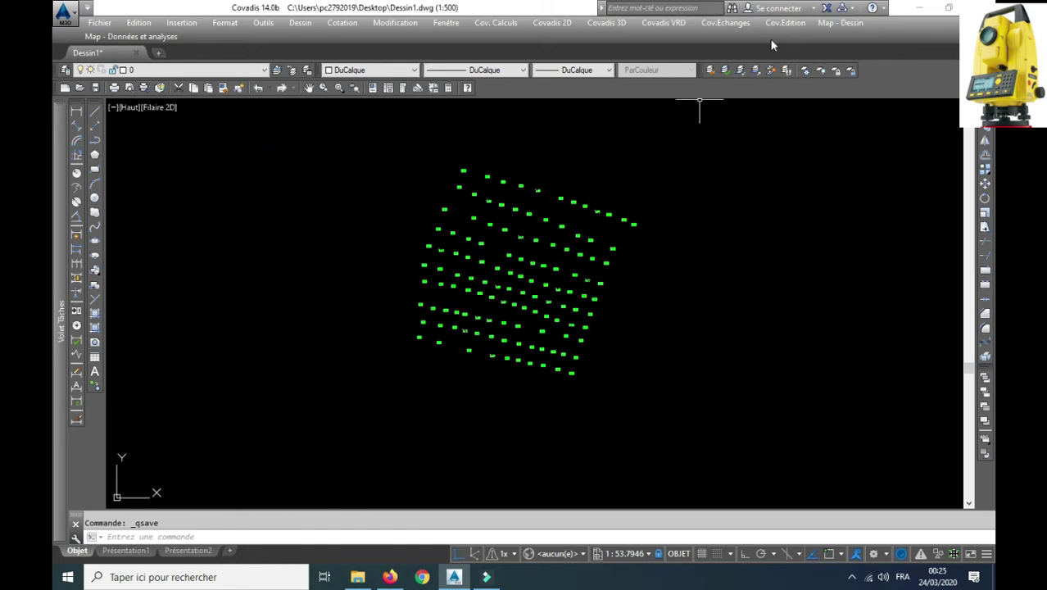
In Modification des altitudes, confirm the TOPOJIS levé 1 blocks, then switch to Sélection manuelle
click(552, 23)
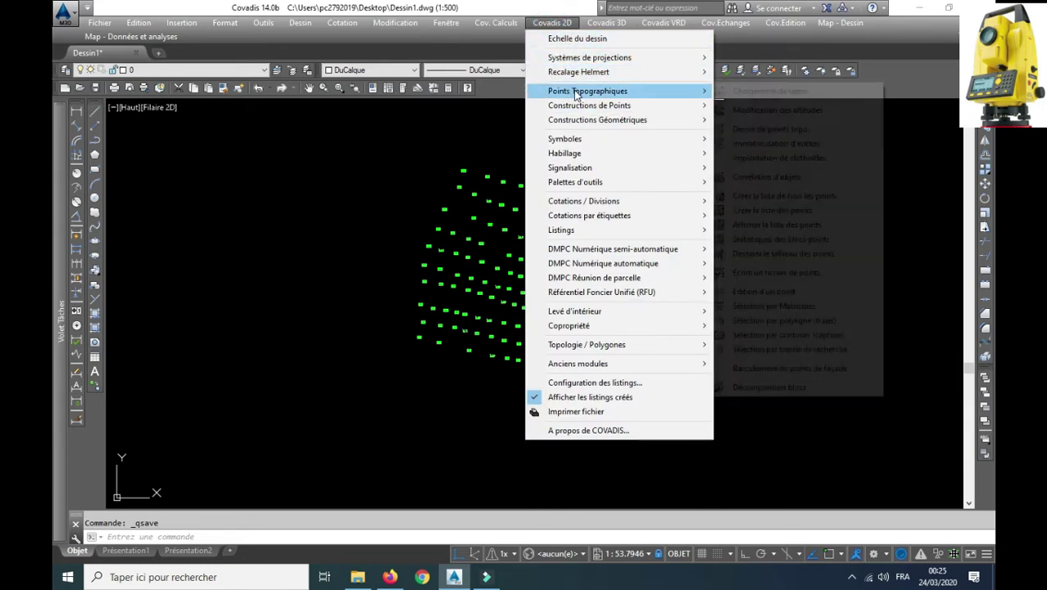
mouse_move(587, 91)
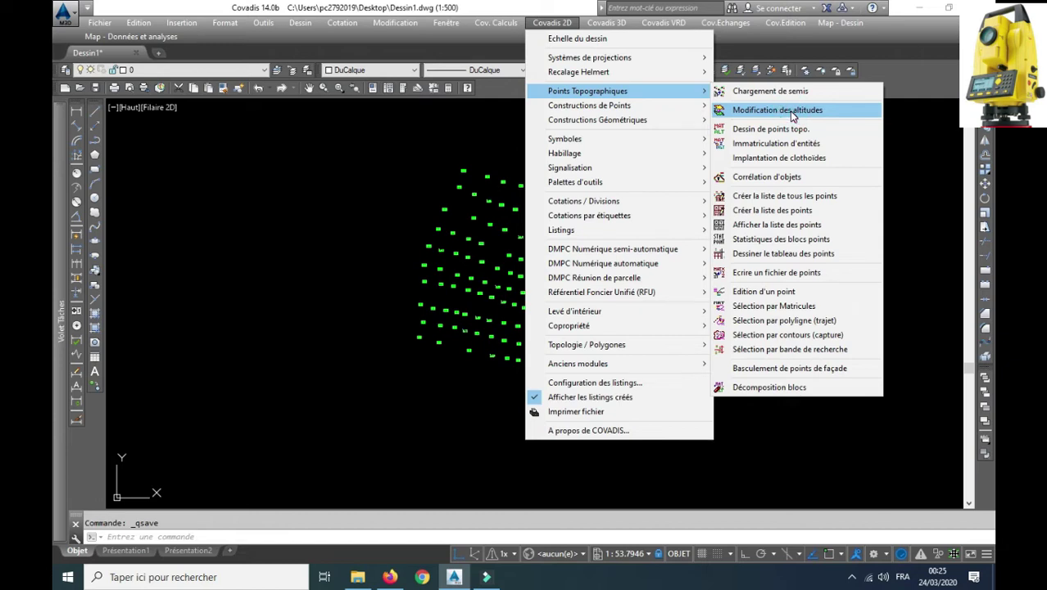
click(792, 117)
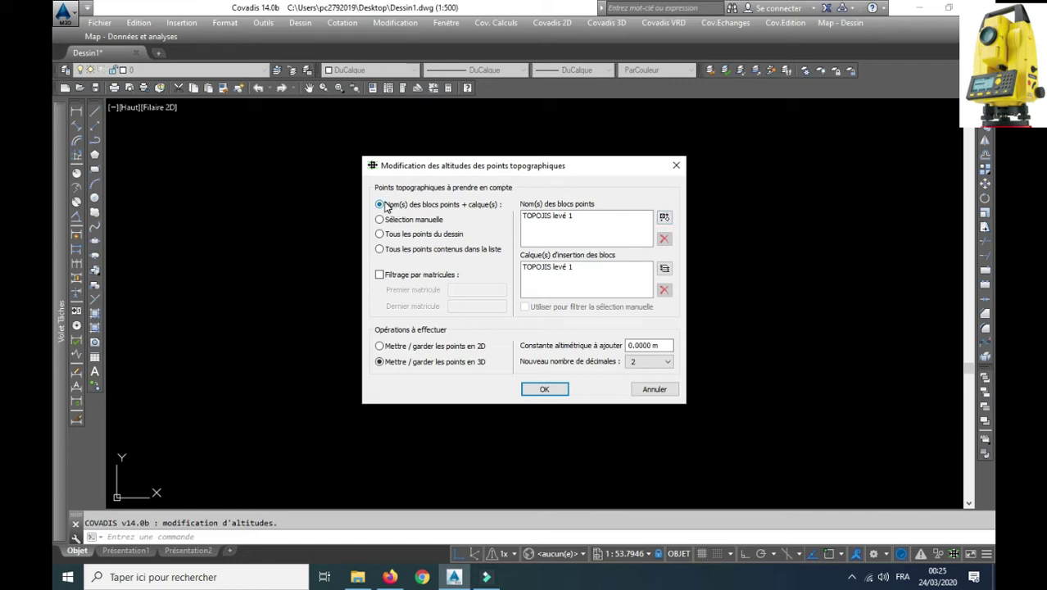
click(663, 216)
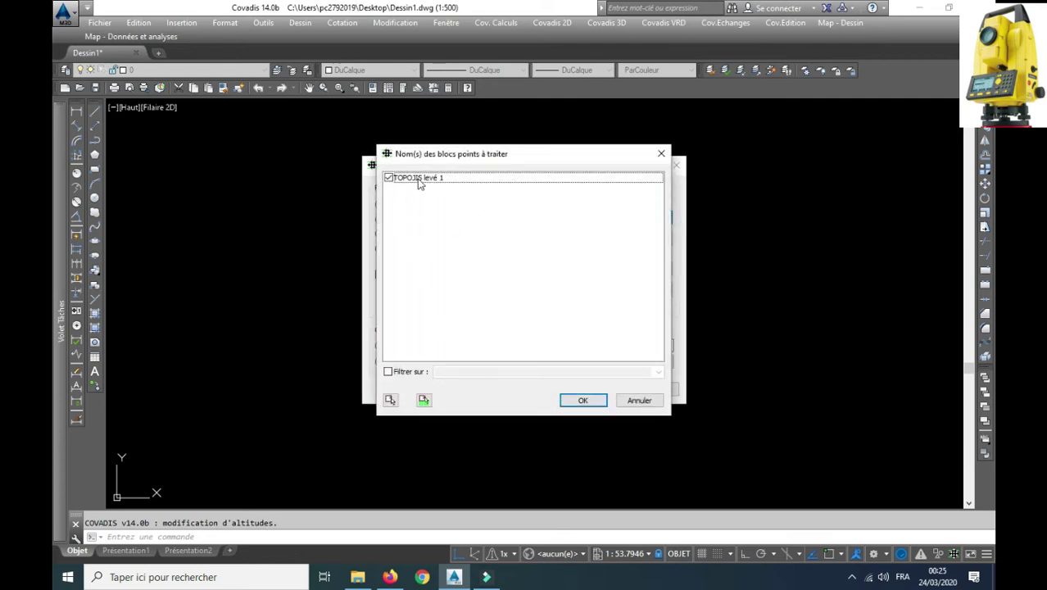
click(582, 400)
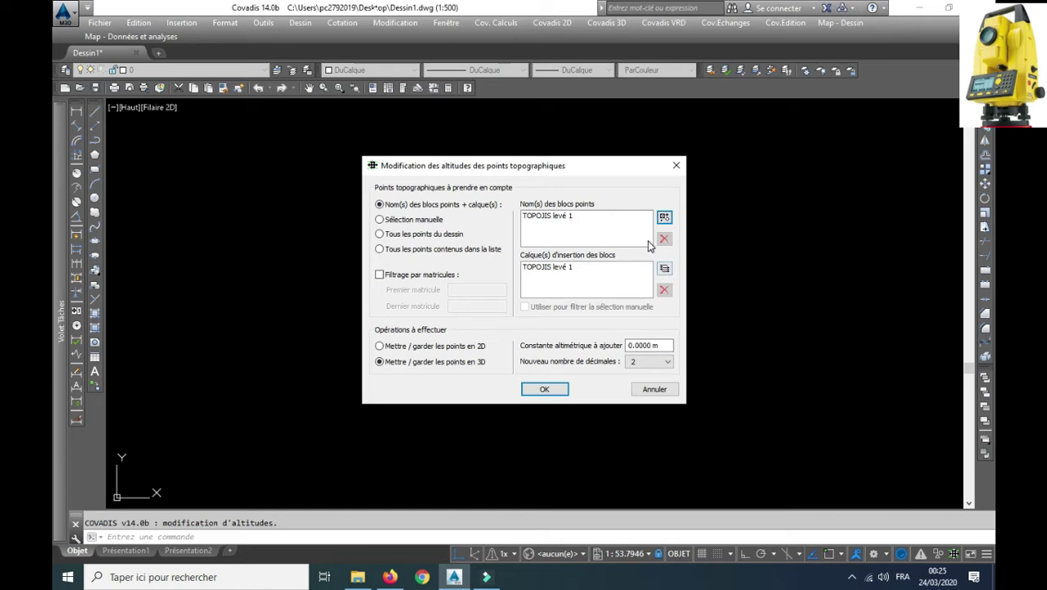
click(664, 269)
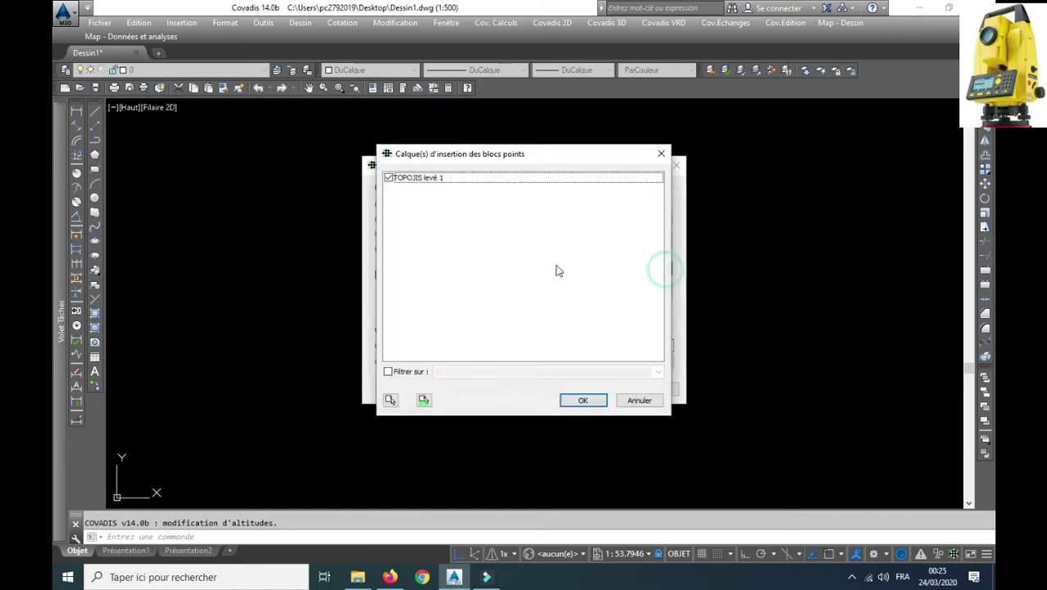
click(632, 401)
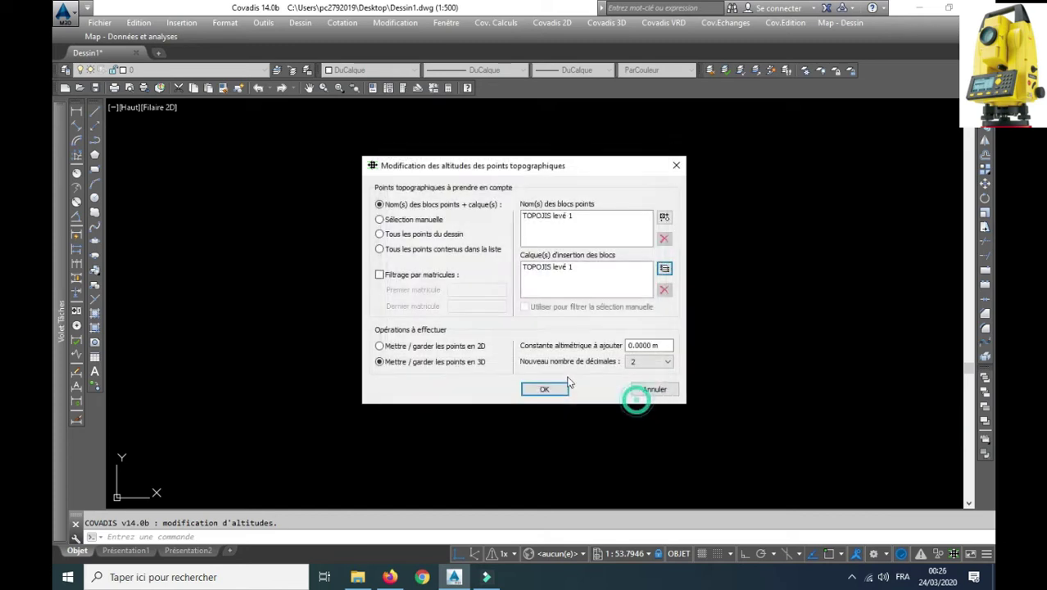
click(427, 223)
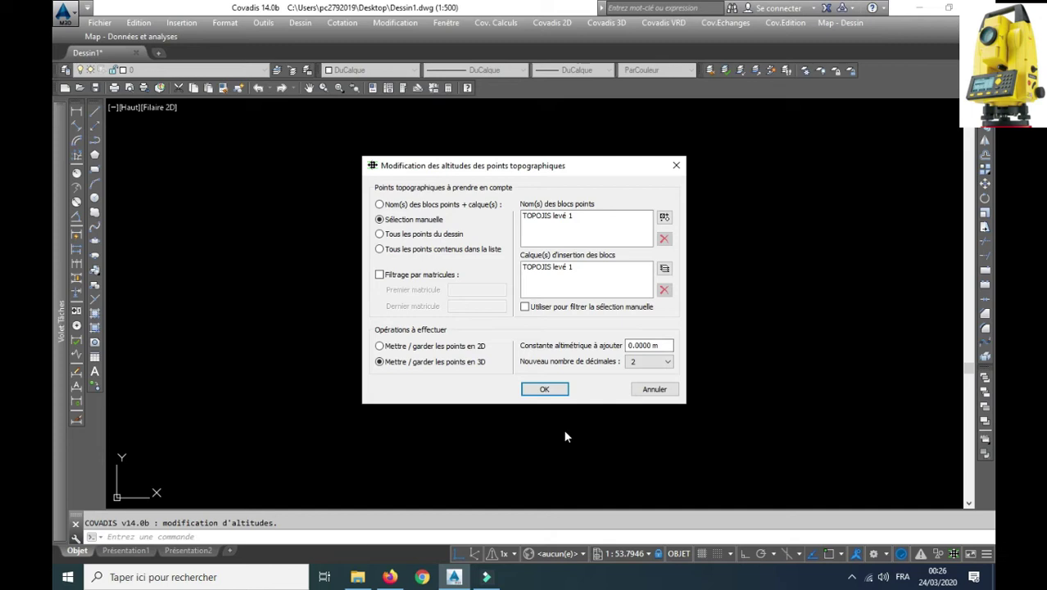
Switch back to named point blocks, keep 2 decimal places, and cancel the altitude modification
click(432, 204)
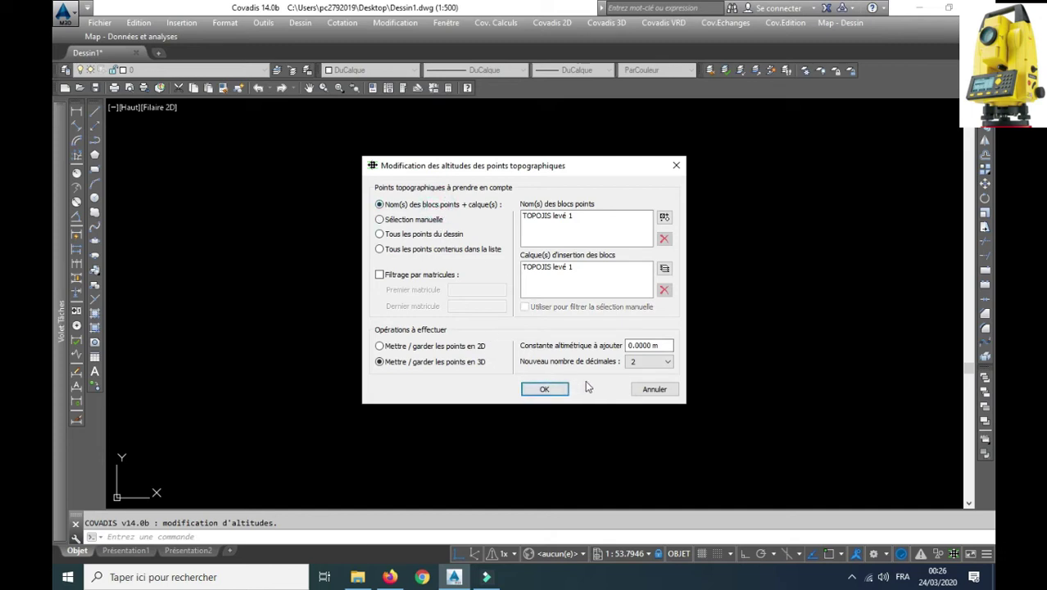
click(643, 364)
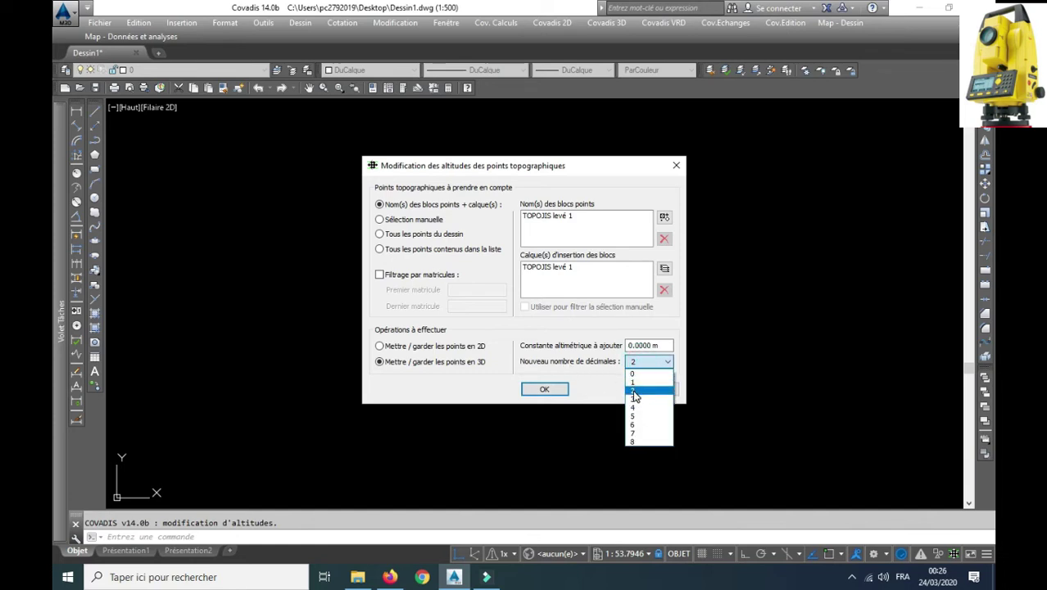
click(591, 370)
click(643, 361)
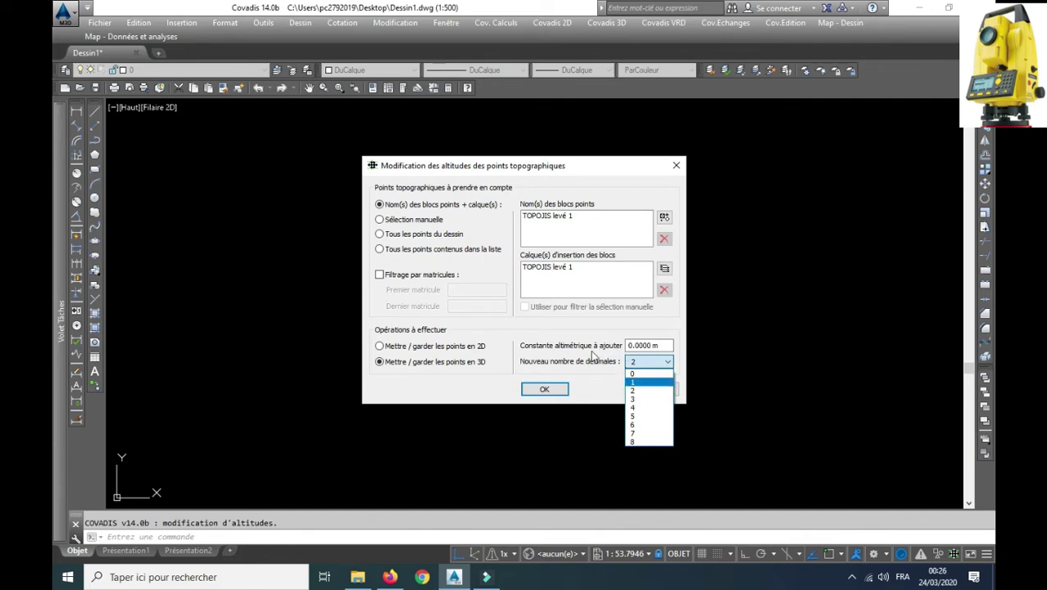
click(638, 345)
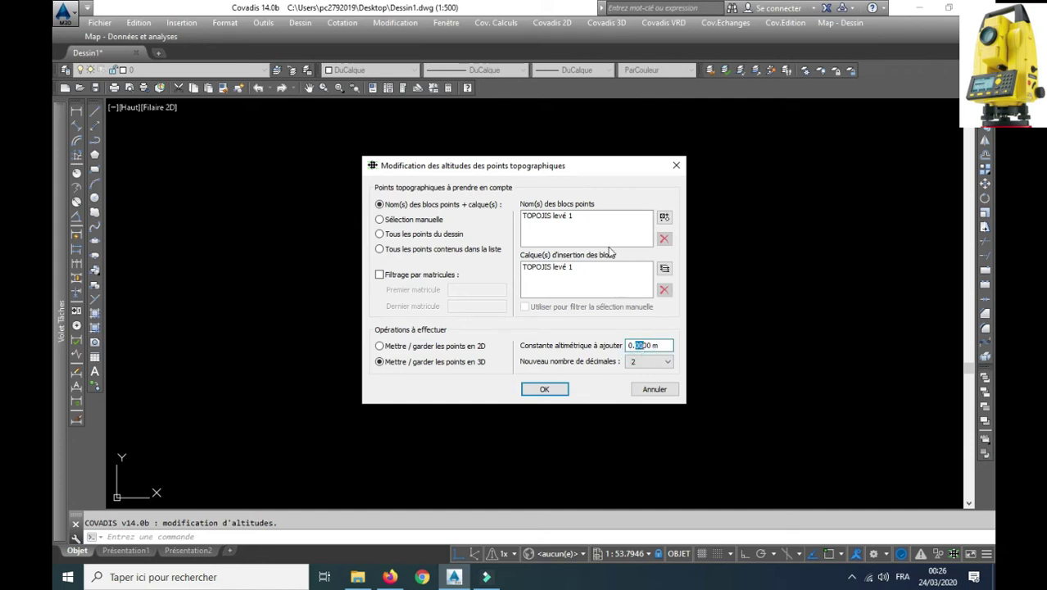
click(660, 390)
Zoom to check the labels and reopen the Covadis 2D topographic point commands
scroll(419, 180, up, 5)
scroll(373, 215, up, 6)
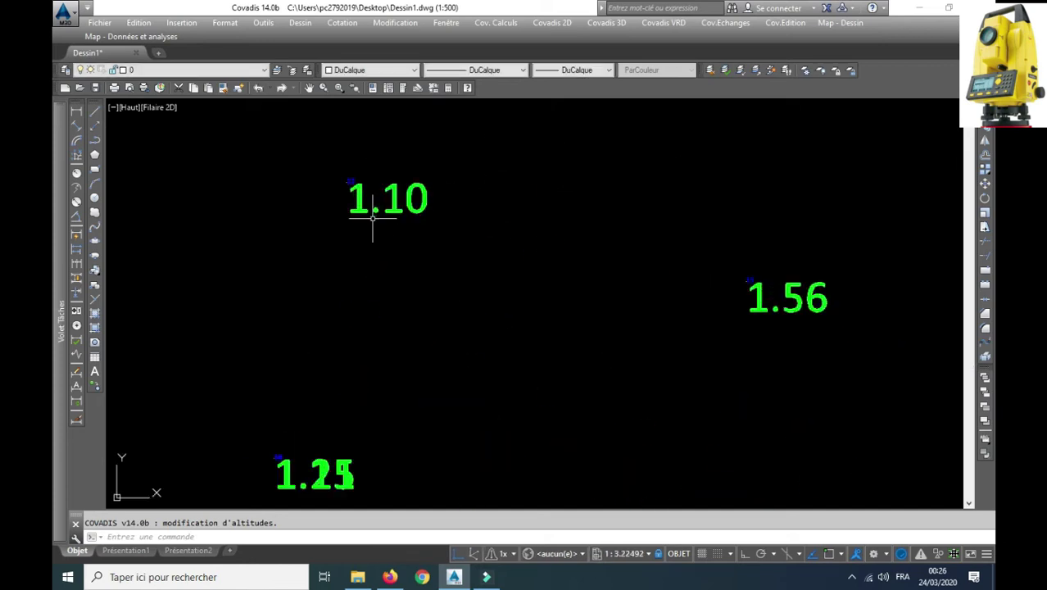
scroll(397, 214, up, 2)
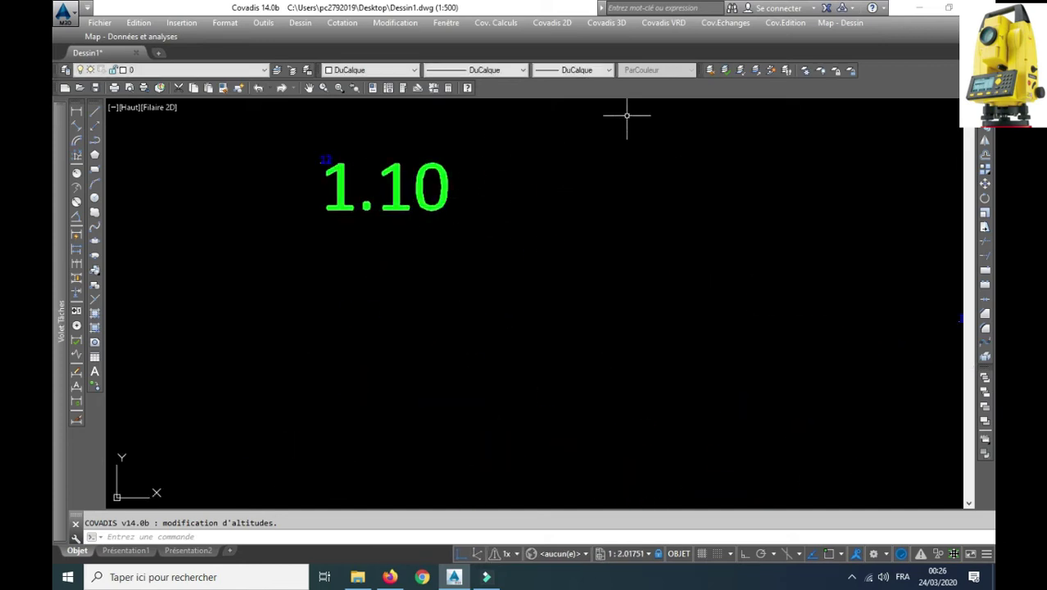
scroll(502, 227, down, 3)
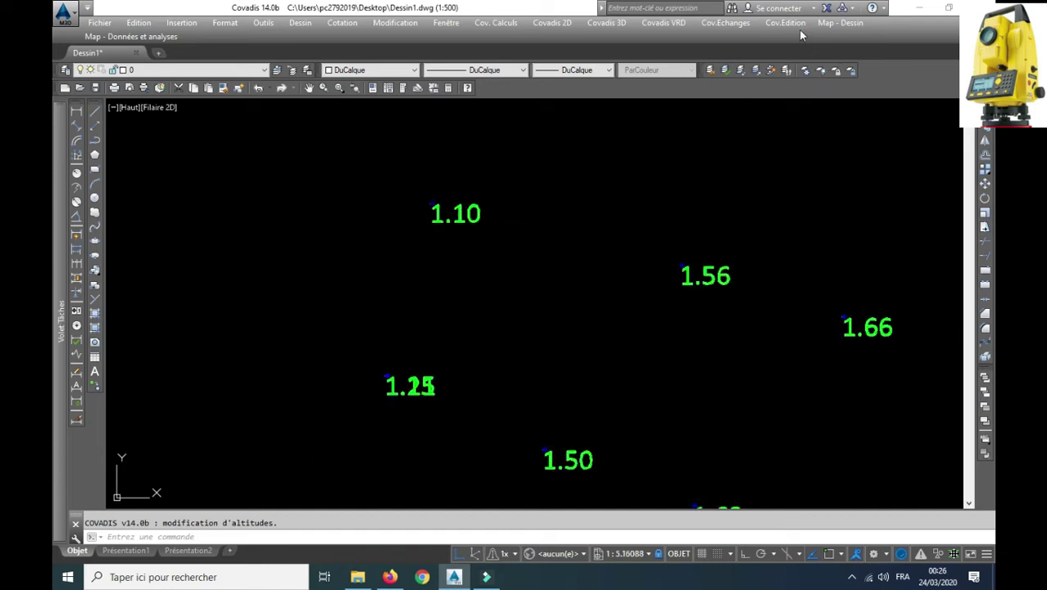
click(551, 22)
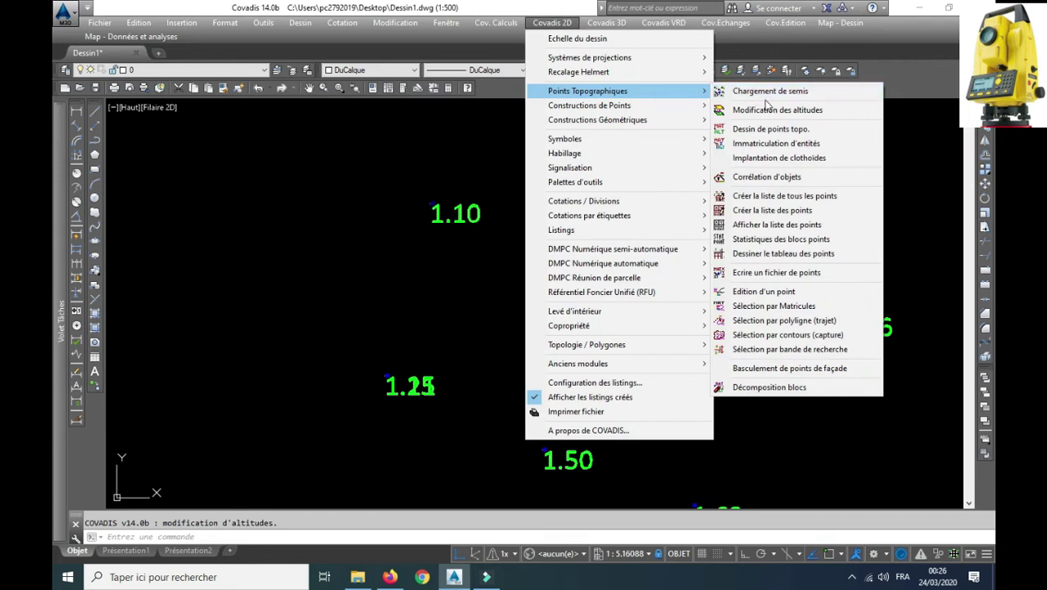
Add a 10.0000 m altitude constant to all 124 points, so labels read 11.10, 11.56
mouse_move(587, 91)
click(799, 113)
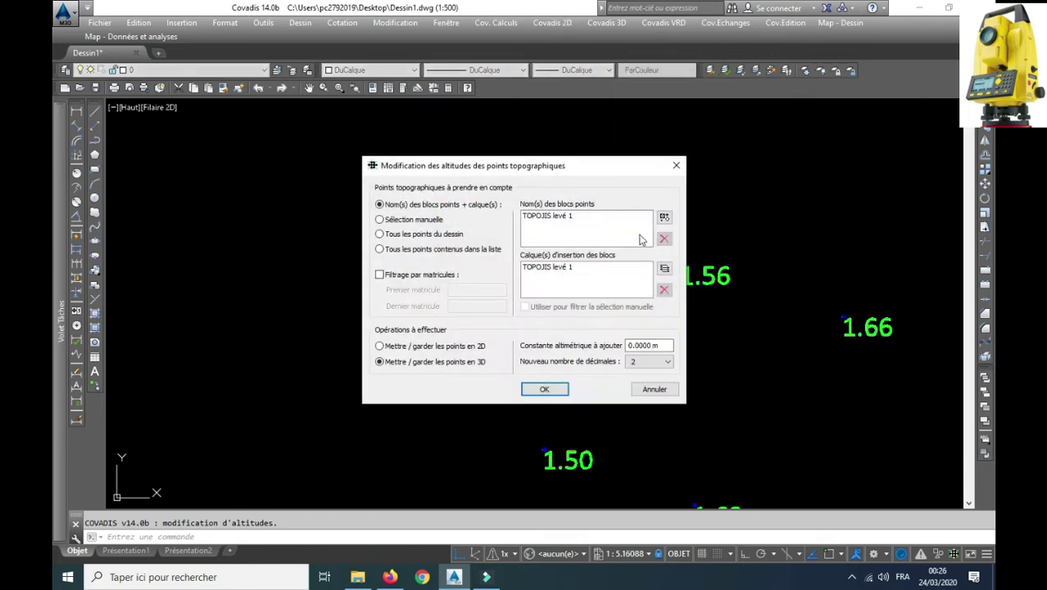
click(628, 345)
text(1)
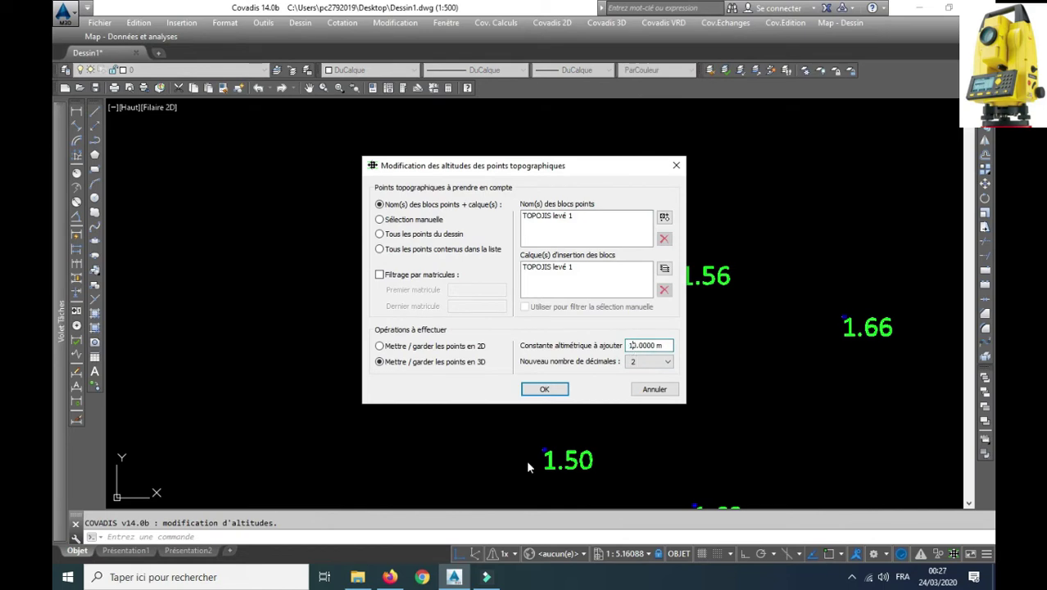
click(553, 392)
scroll(390, 266, down, 6)
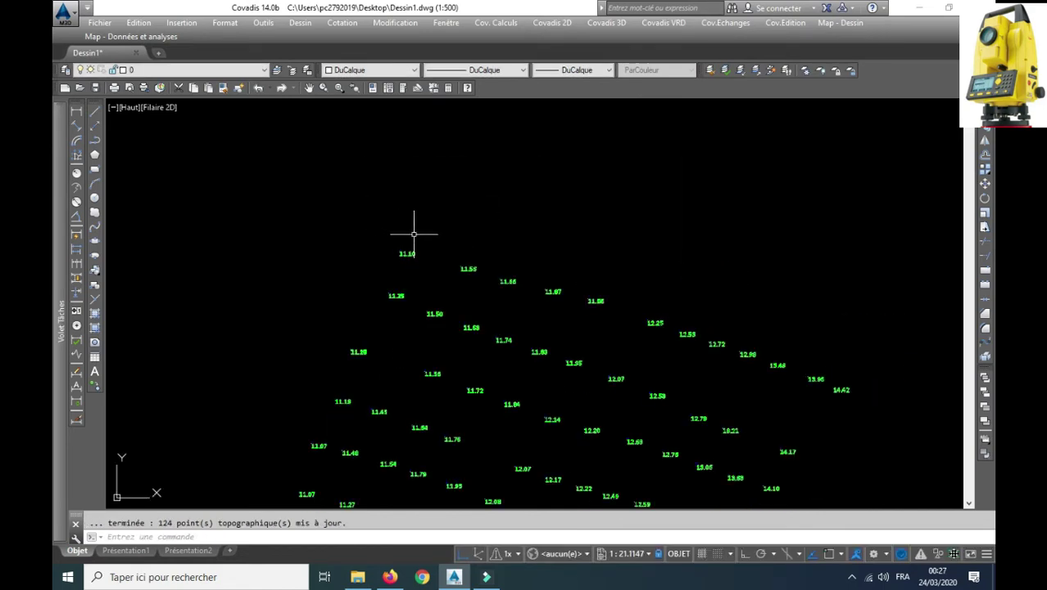
scroll(413, 237, up, 6)
scroll(442, 287, up, 2)
scroll(428, 299, down, 4)
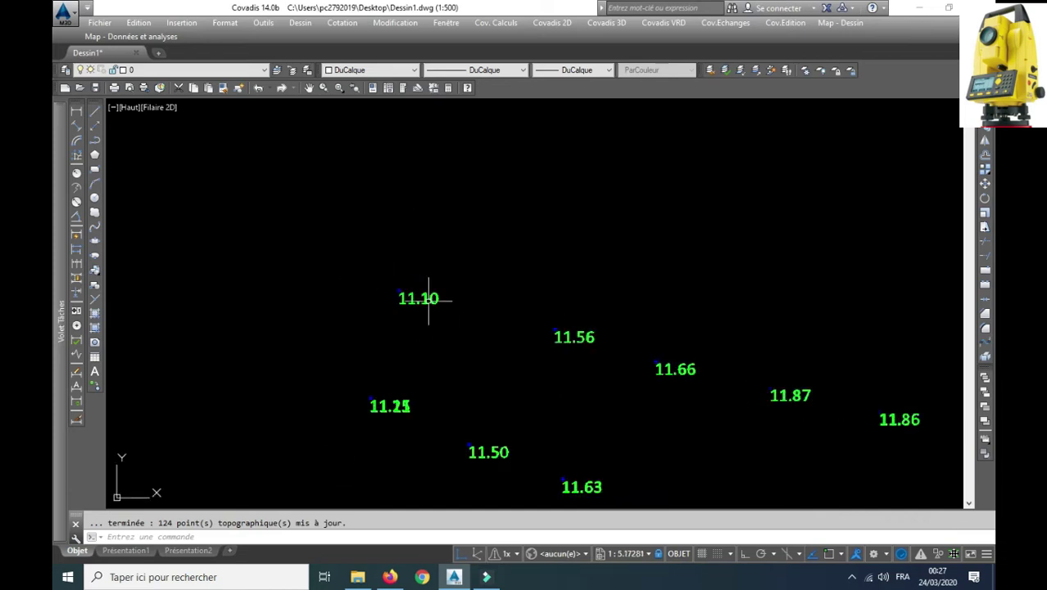
scroll(421, 279, down, 6)
scroll(450, 270, down, 3)
scroll(416, 276, up, 5)
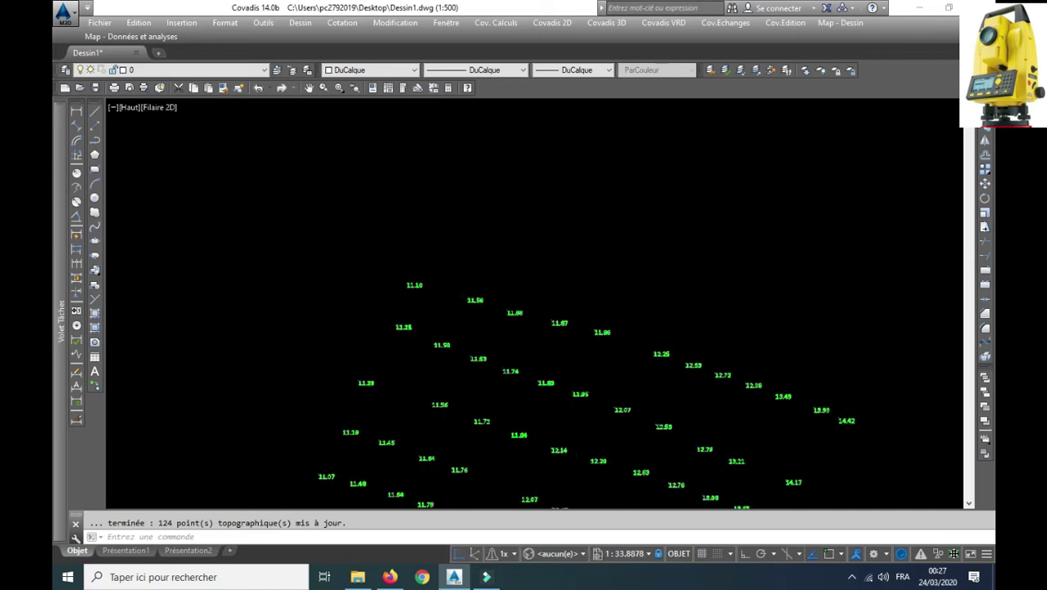
scroll(416, 280, up, 6)
scroll(416, 291, up, 2)
scroll(416, 282, down, 4)
scroll(442, 246, down, 3)
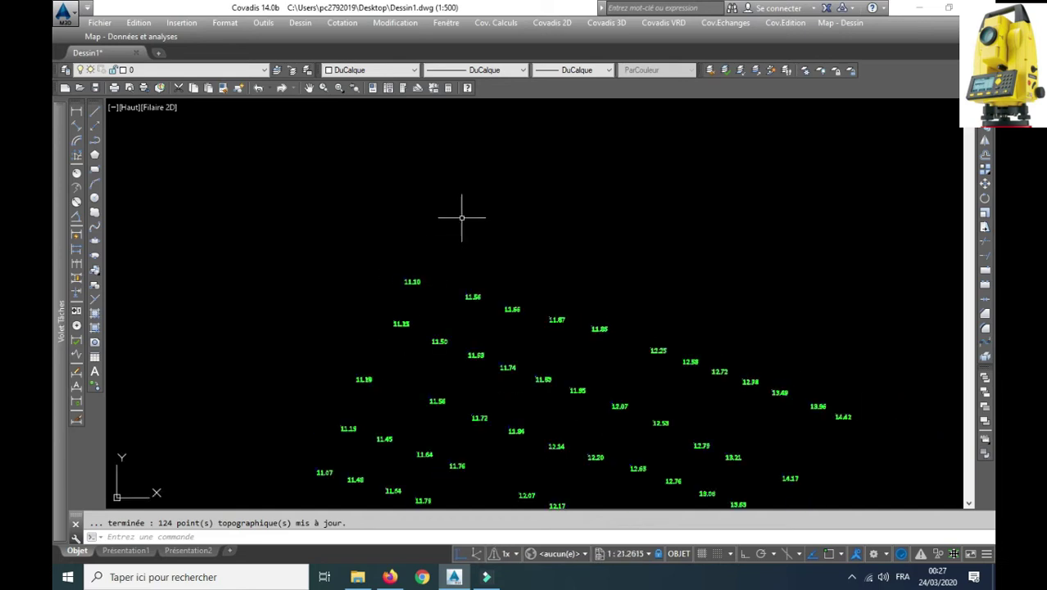
right_click(467, 197)
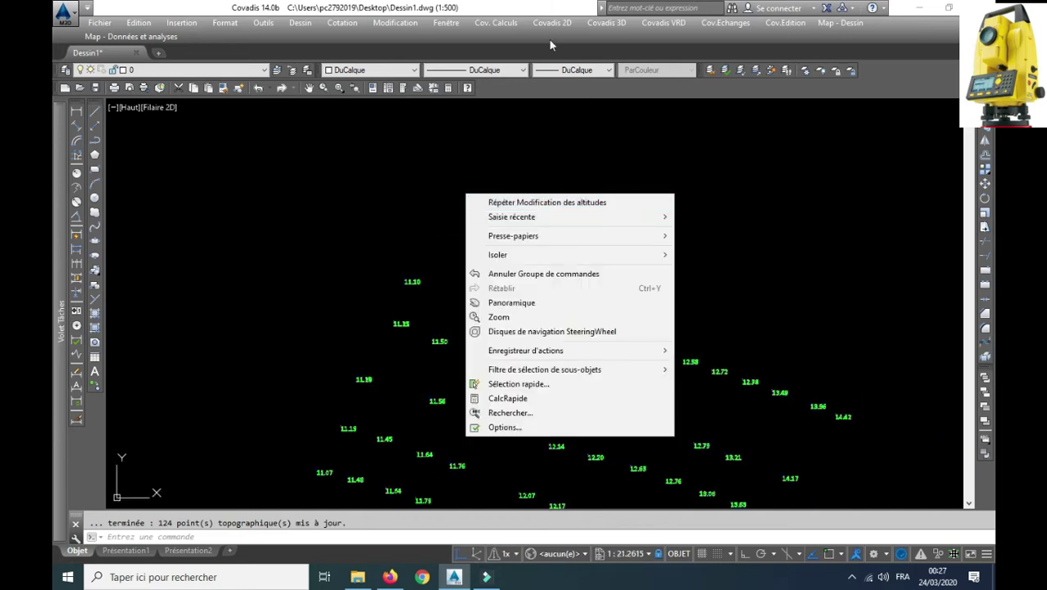
Apply a -10.0000 m altitude constant to all points, restoring labels like 1.10 and 1.56
key(Escape)
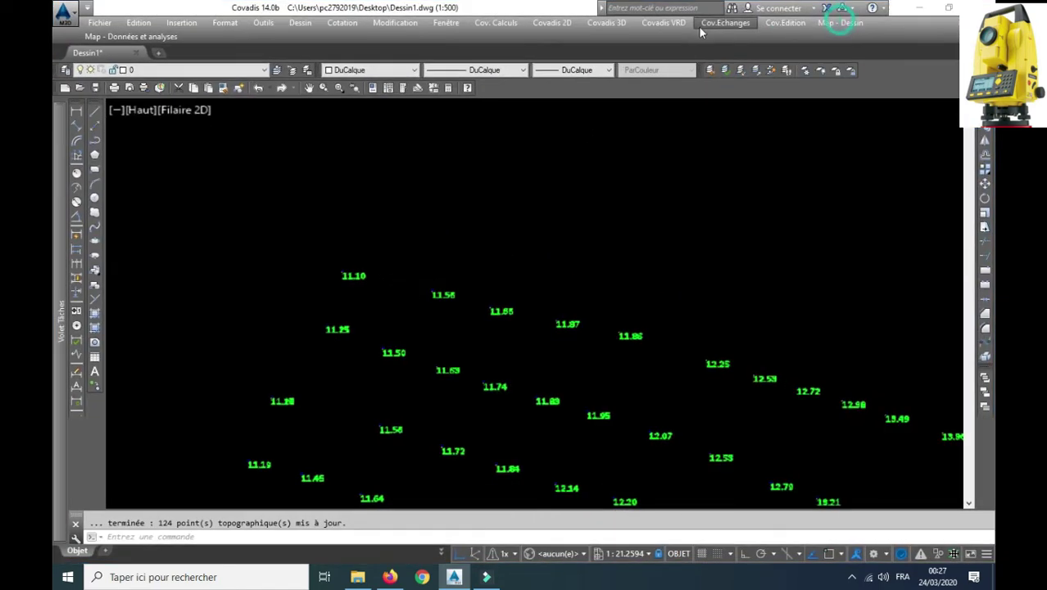
click(551, 22)
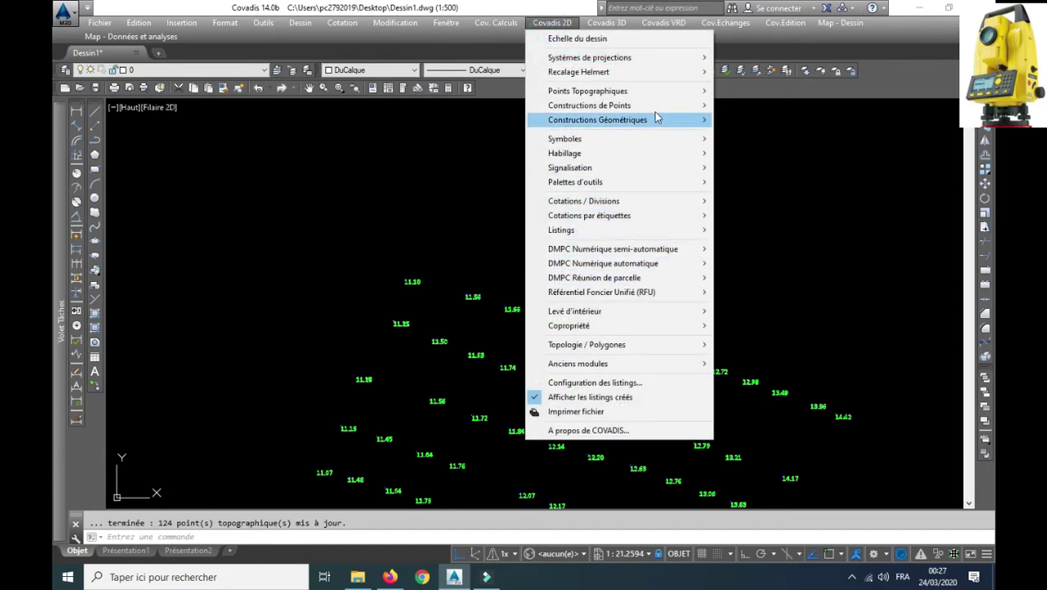
mouse_move(587, 91)
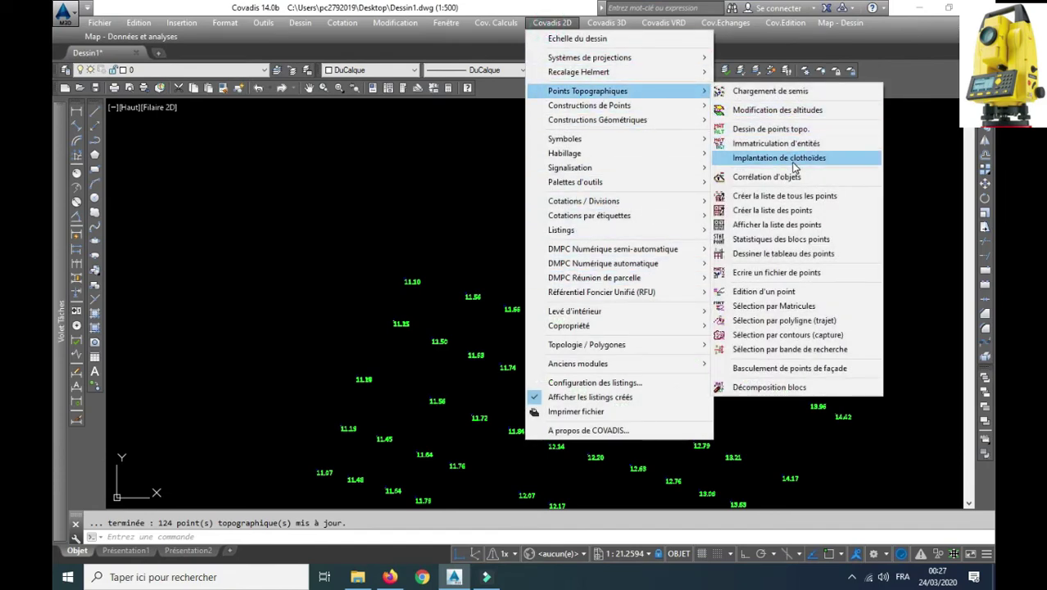
click(785, 109)
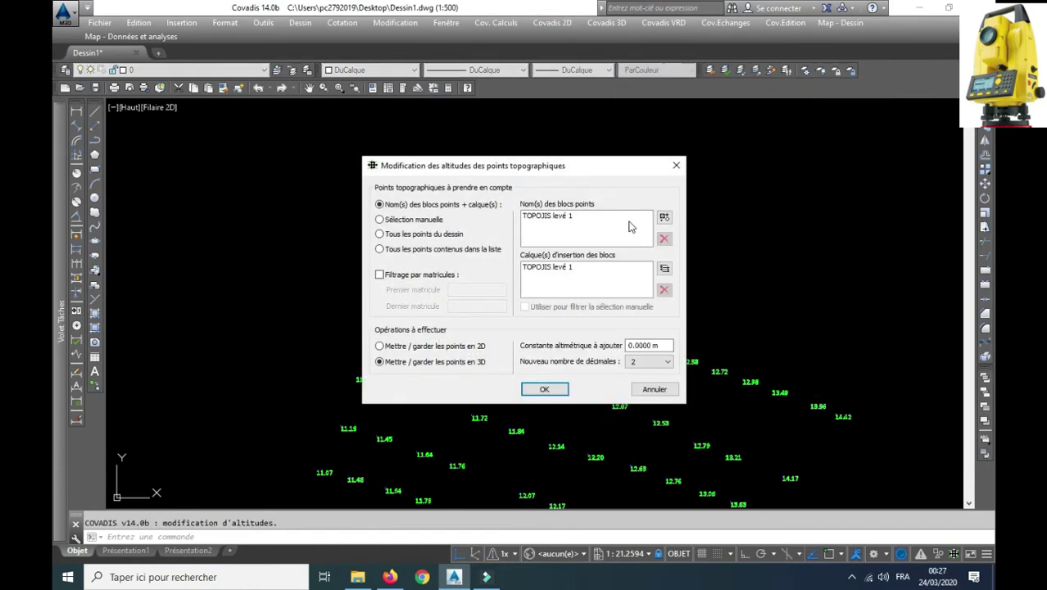
click(627, 345)
text(1)
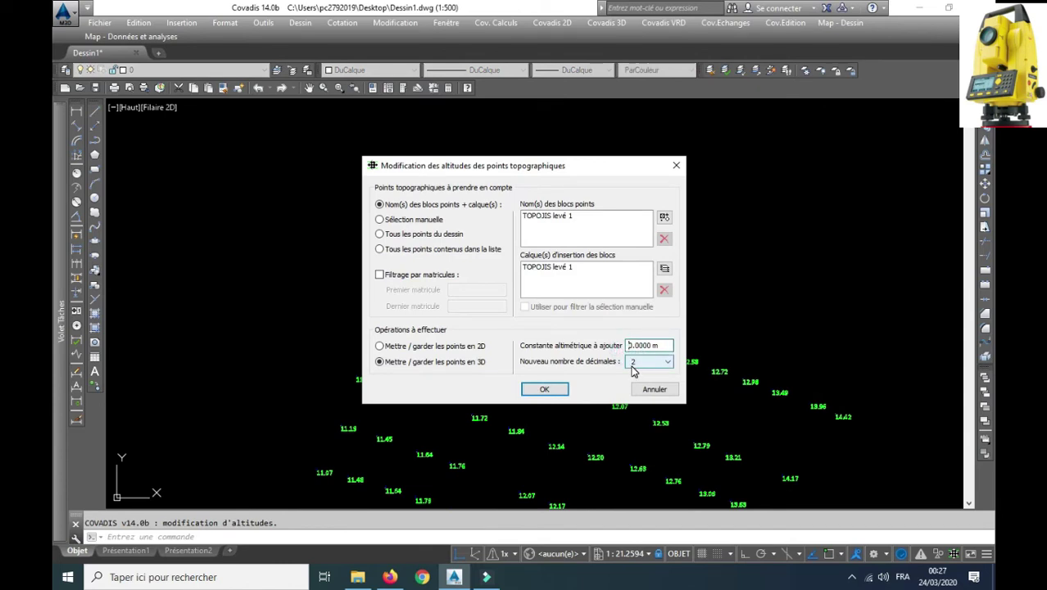
text(-1)
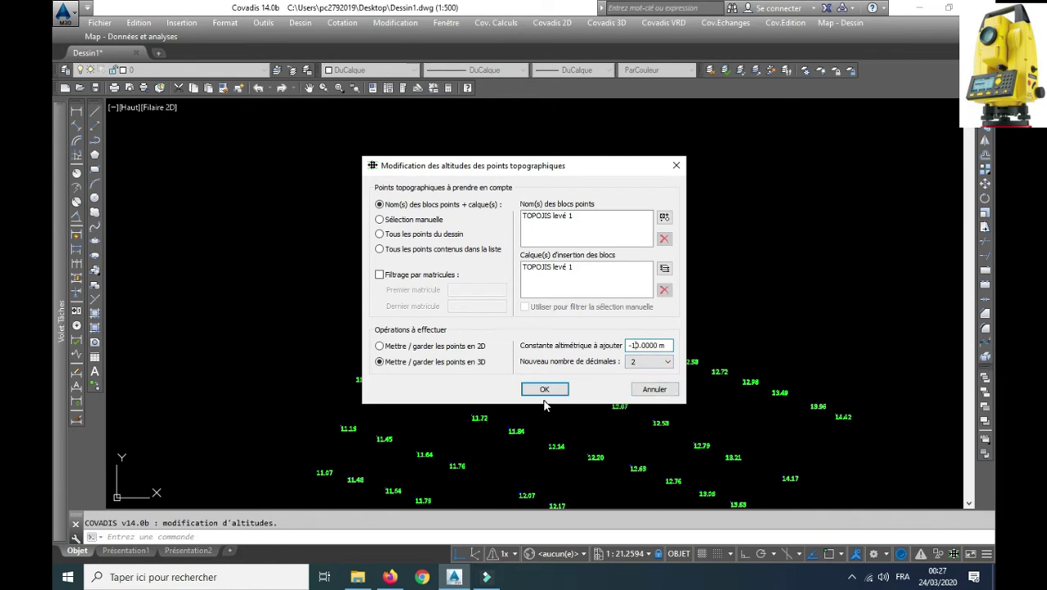
click(543, 389)
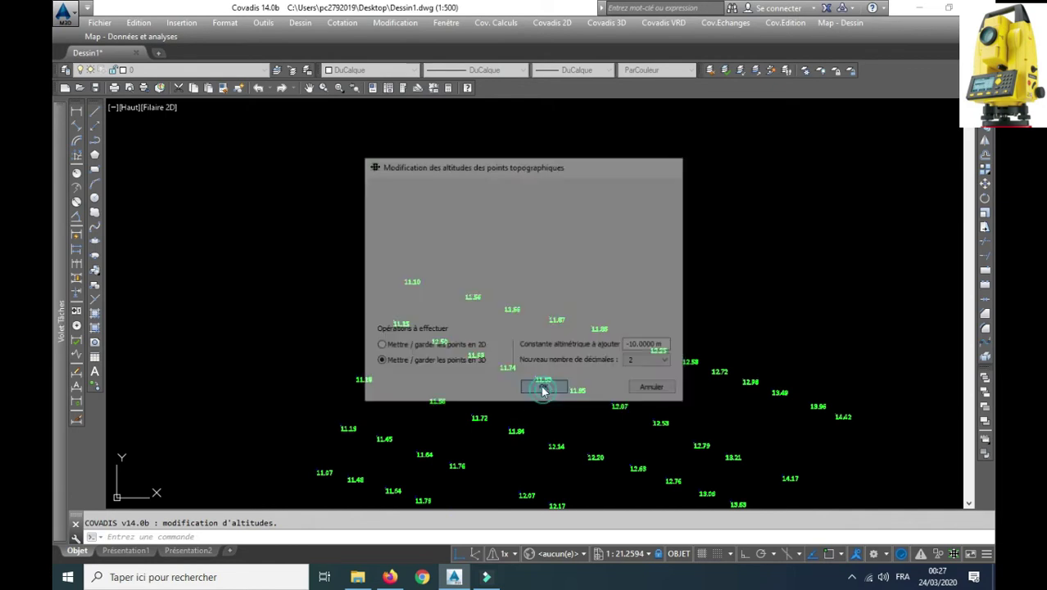
scroll(402, 280, up, 6)
scroll(392, 230, up, 2)
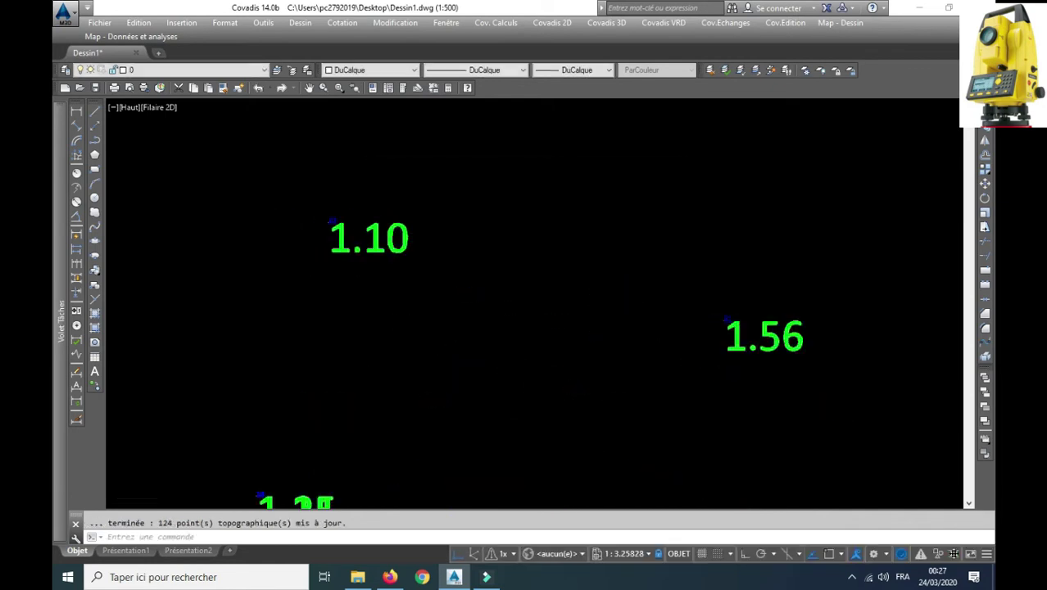
scroll(456, 206, down, 12)
scroll(513, 264, up, 2)
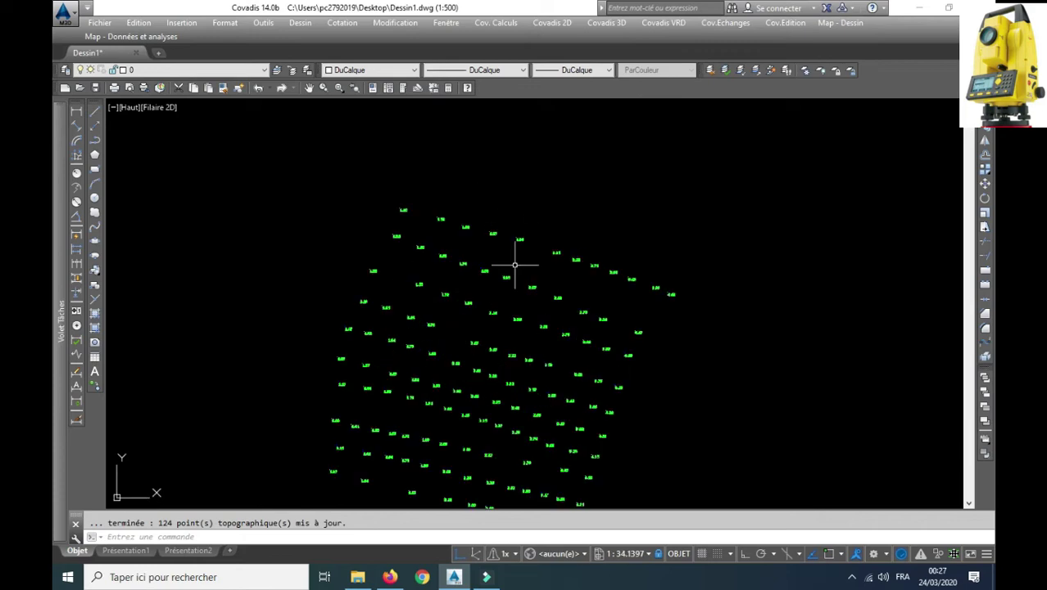
Start a manual-selection altitude change, window-select the upper points, then cancel MODALTI
click(552, 24)
mouse_move(587, 91)
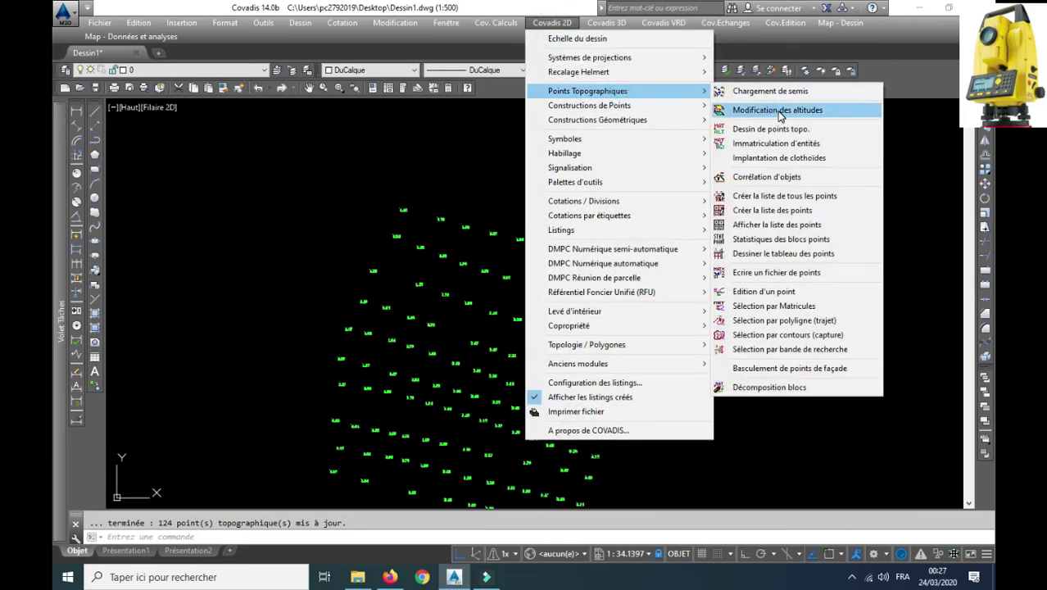
click(779, 116)
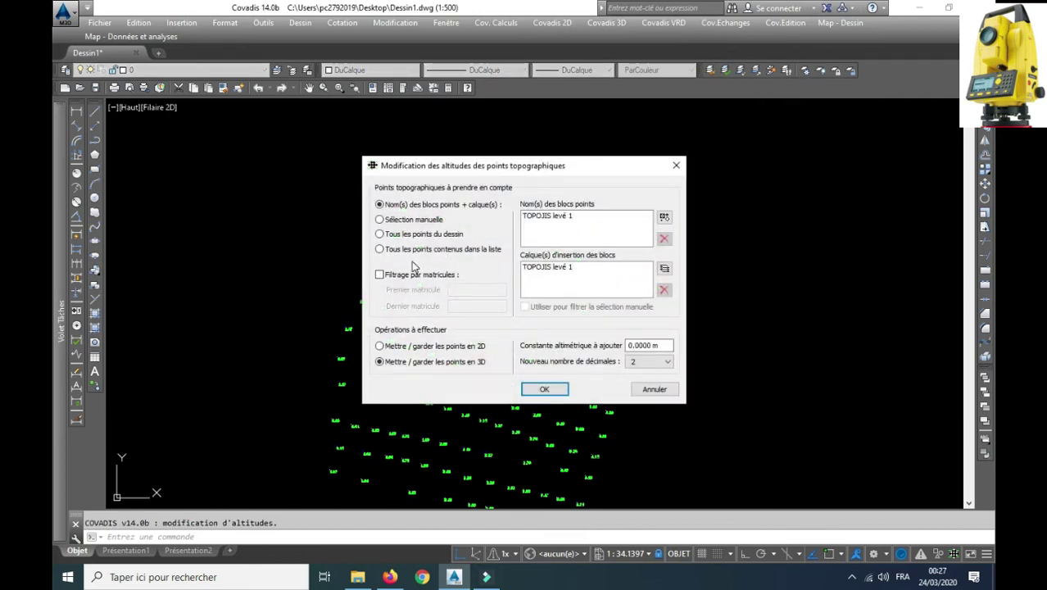
click(400, 220)
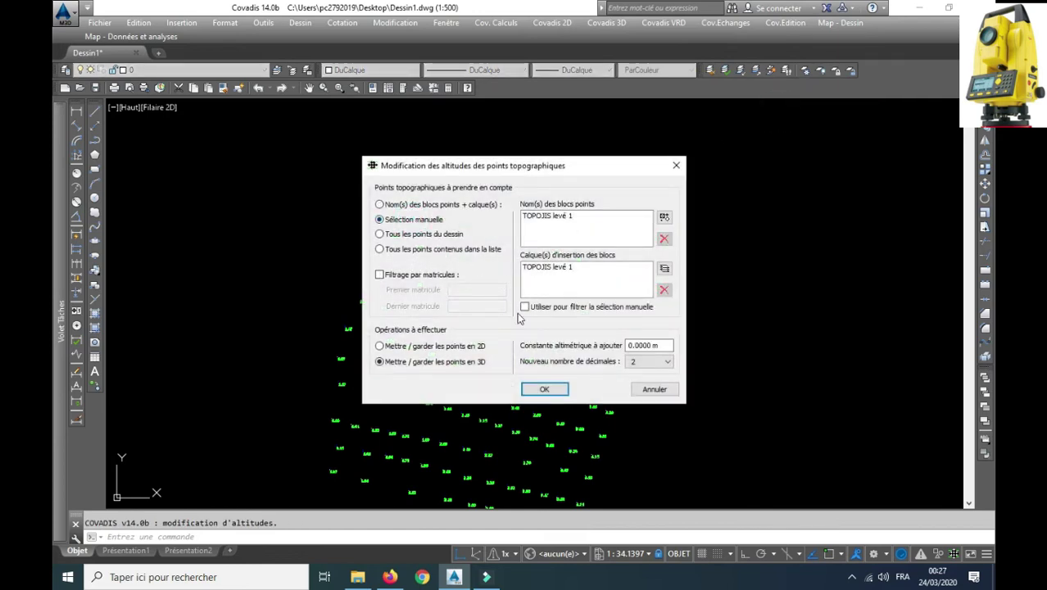
click(540, 389)
click(497, 180)
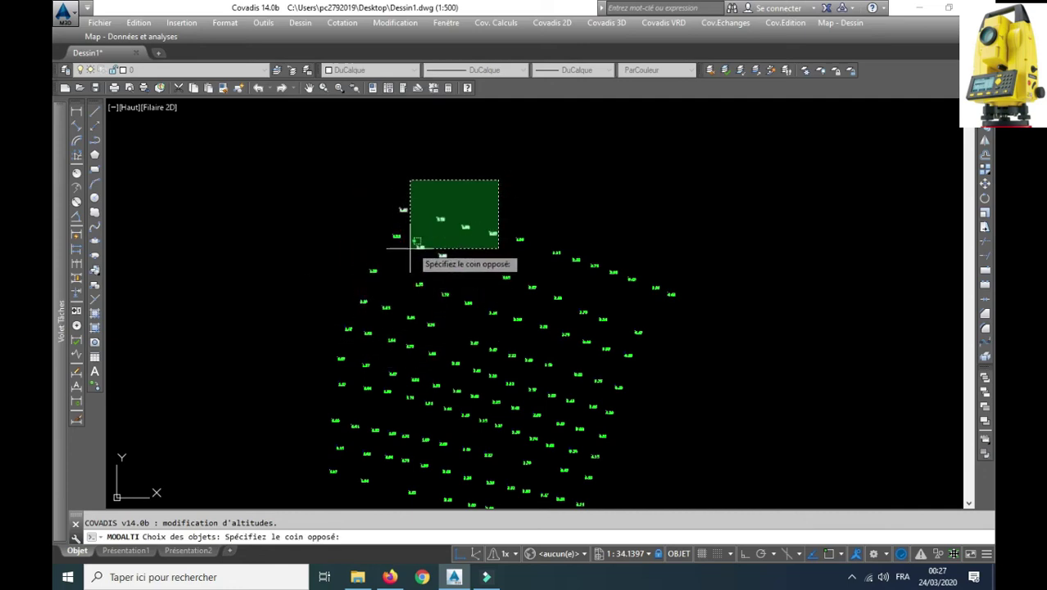
click(450, 165)
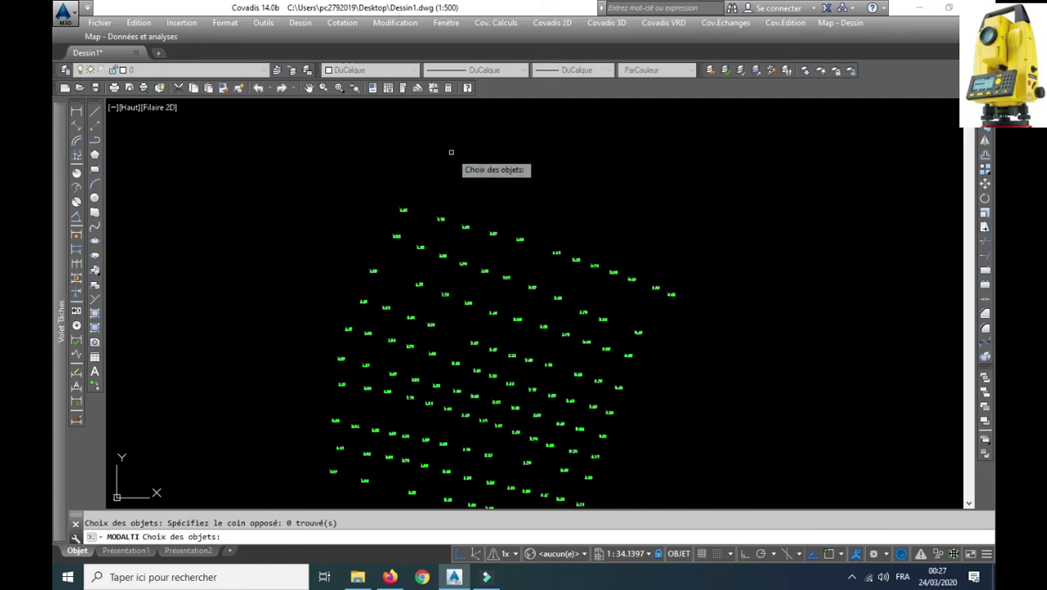
key(Return)
key(Escape)
click(570, 33)
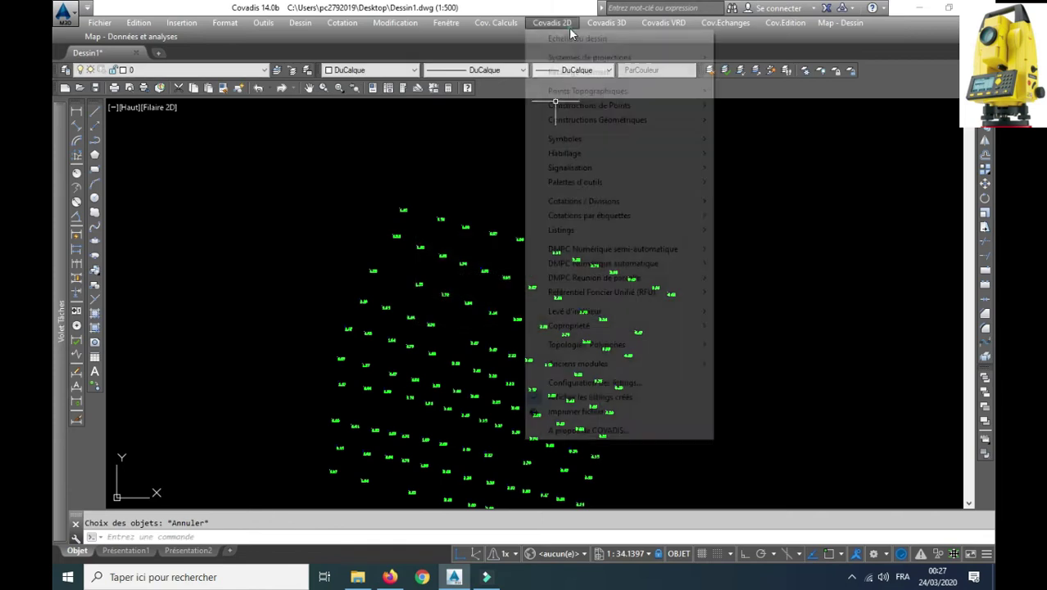
mouse_move(588, 91)
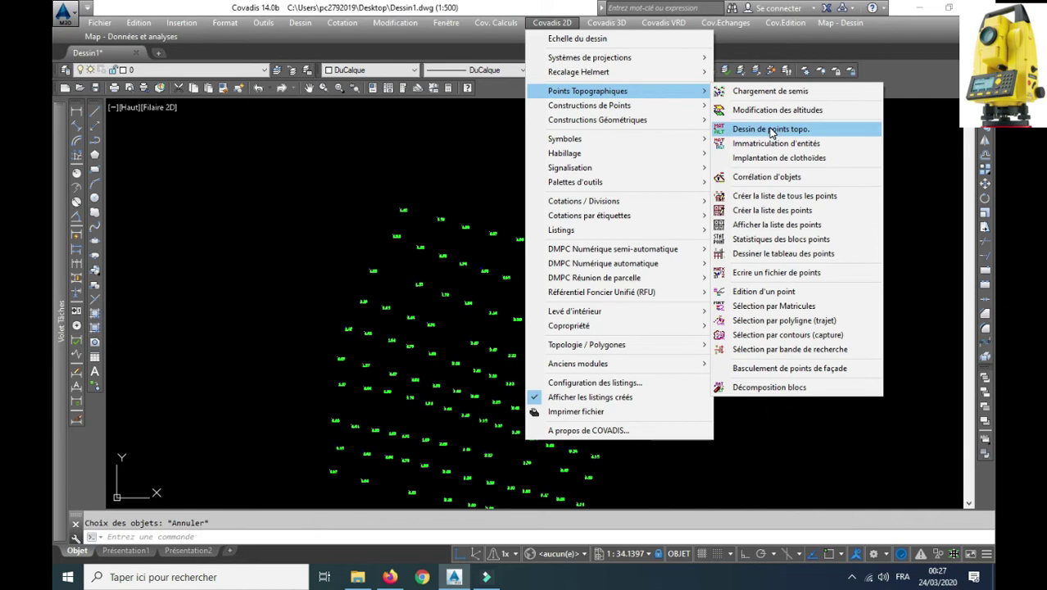
Set up 3D point insertion starting at number 125 with a manually entered Altitude attribute
click(770, 129)
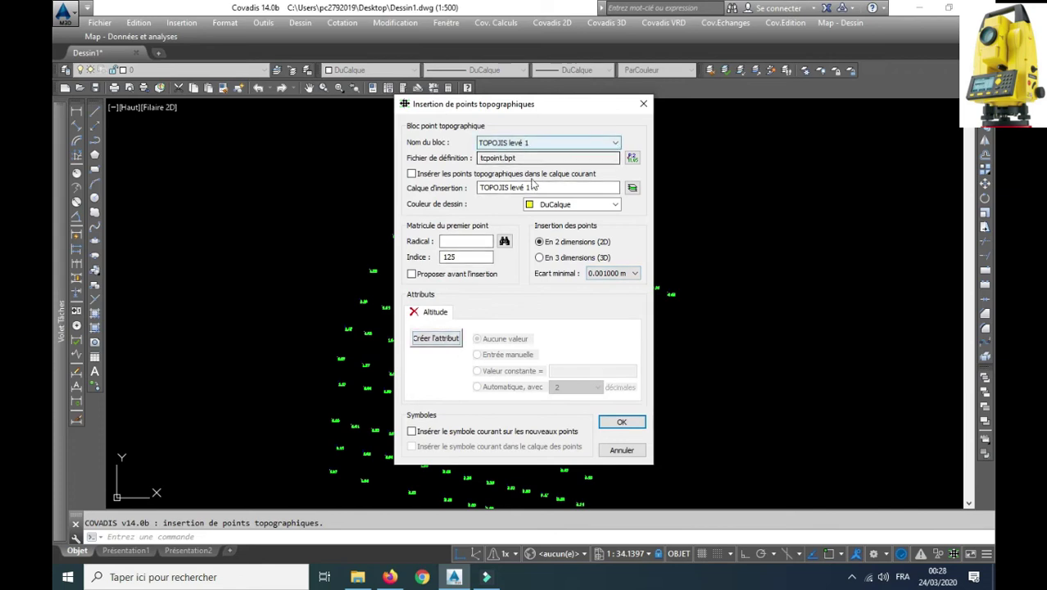
double_click(450, 257)
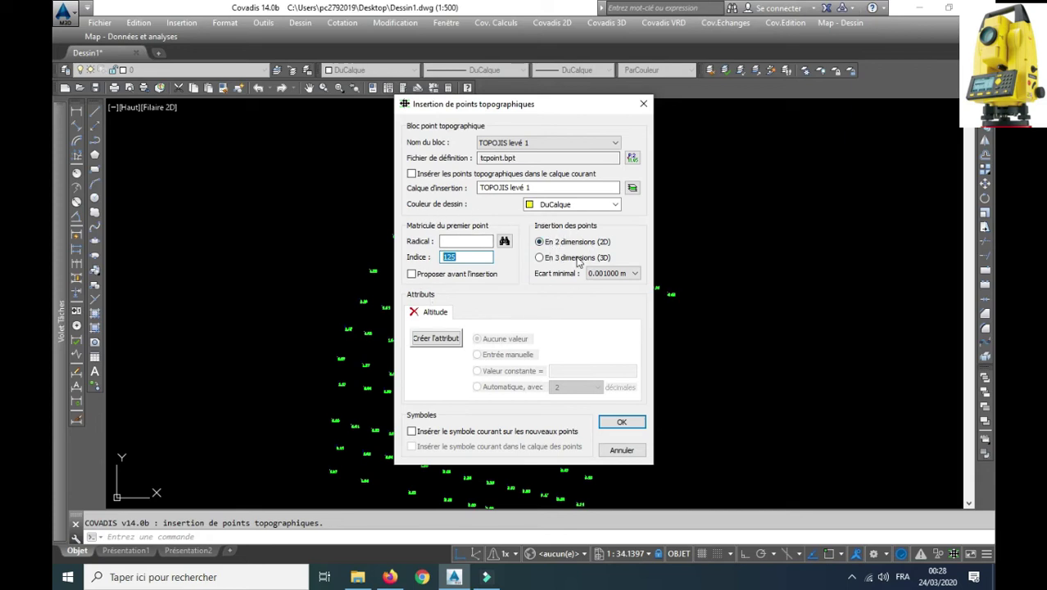
click(539, 258)
click(455, 340)
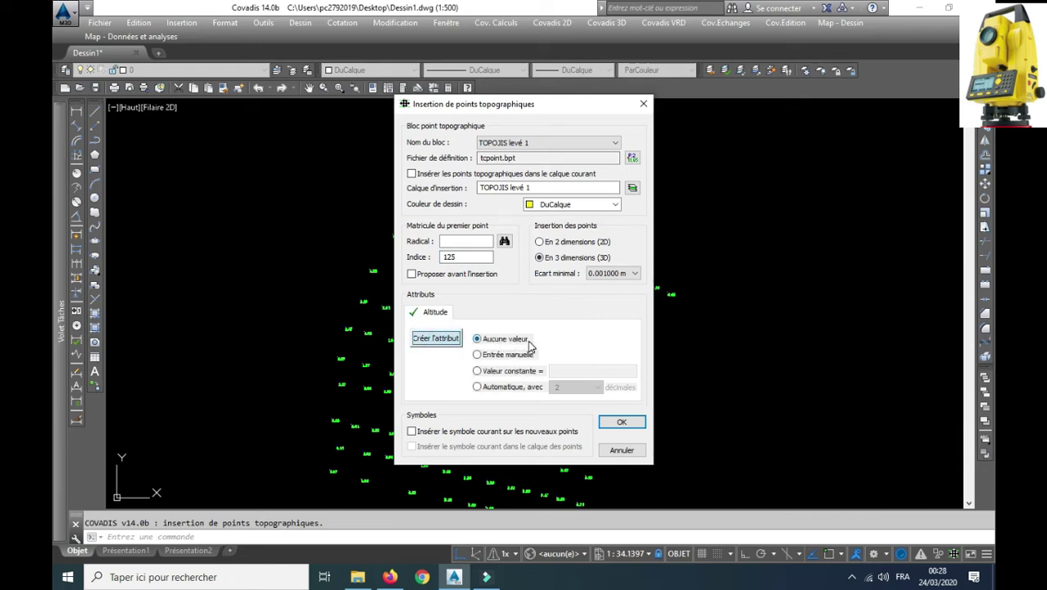
click(496, 357)
Place points 125 and 126 with altitudes 2 and 3
click(622, 423)
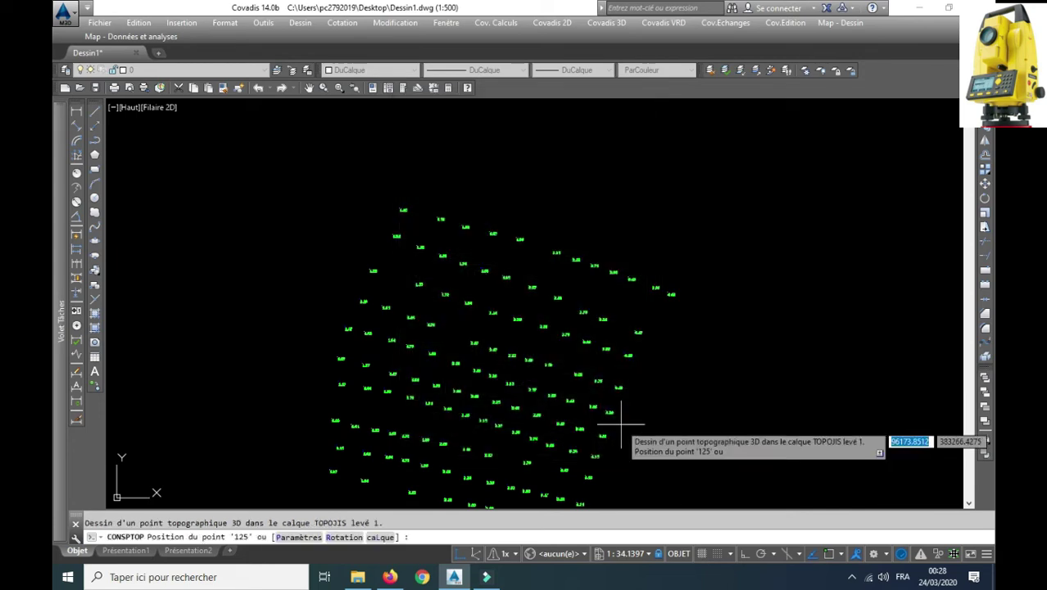
scroll(398, 206, up, 5)
scroll(344, 261, up, 3)
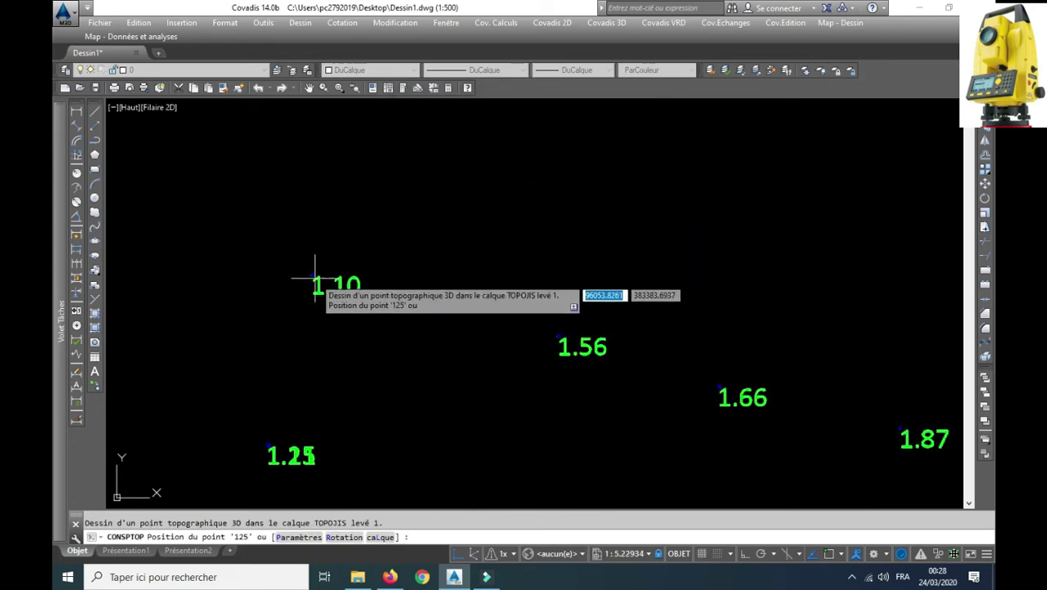
click(349, 164)
text(2)
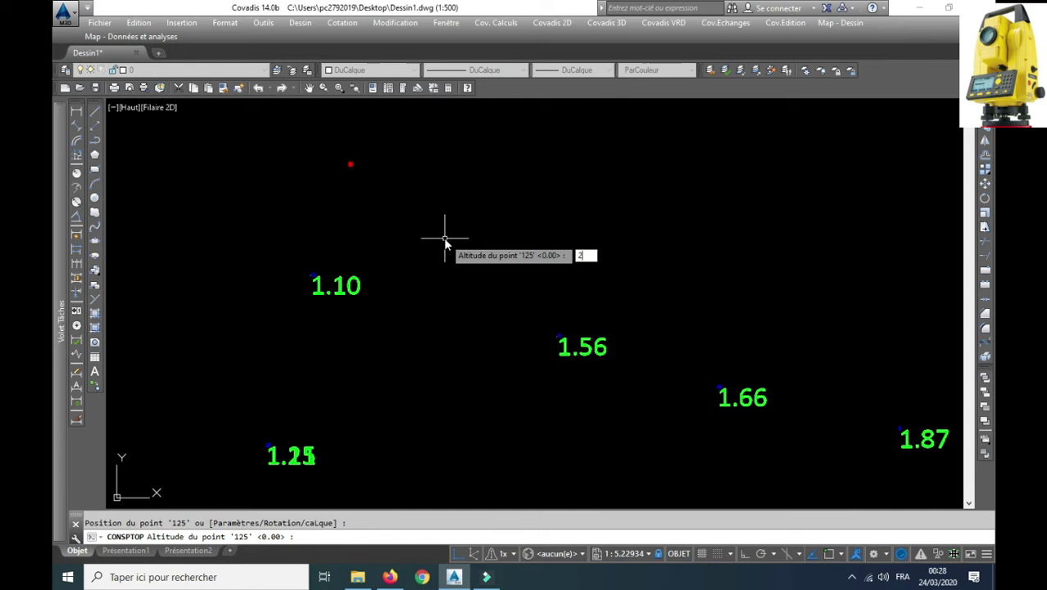
key(Return)
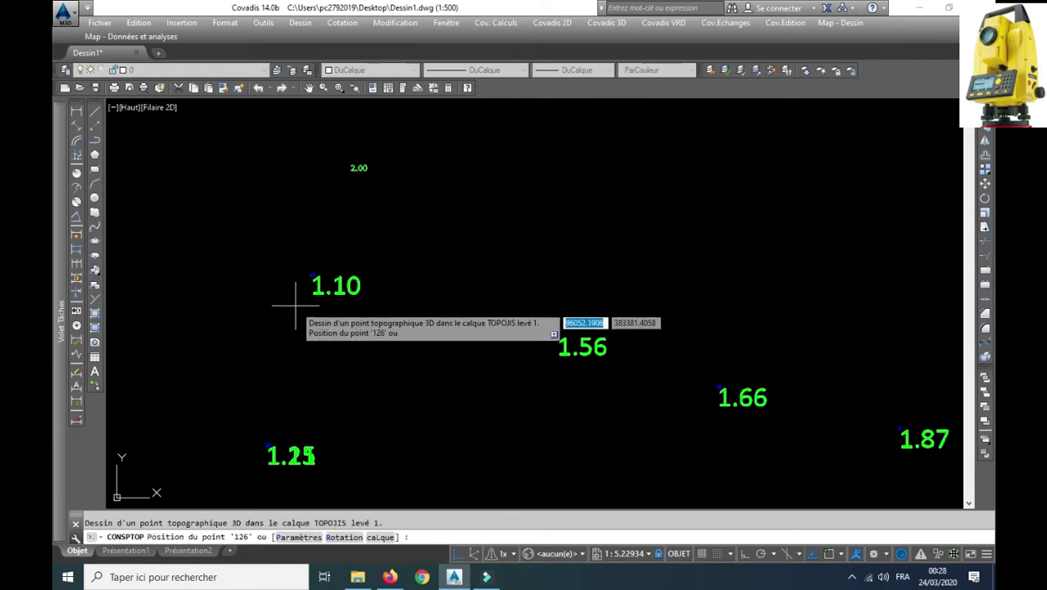
scroll(381, 229, down, 5)
scroll(354, 214, up, 4)
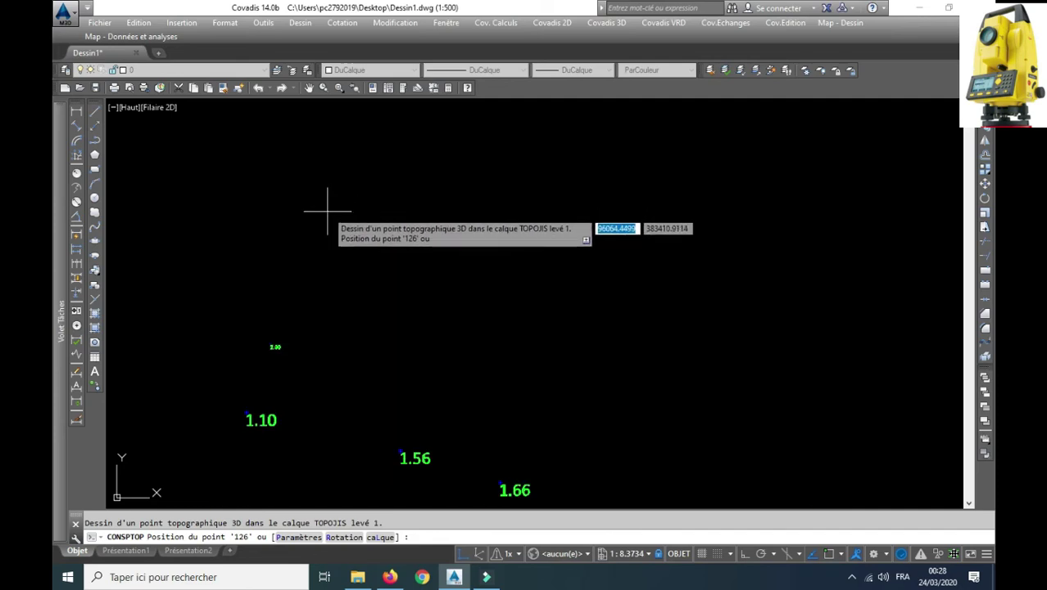
click(316, 243)
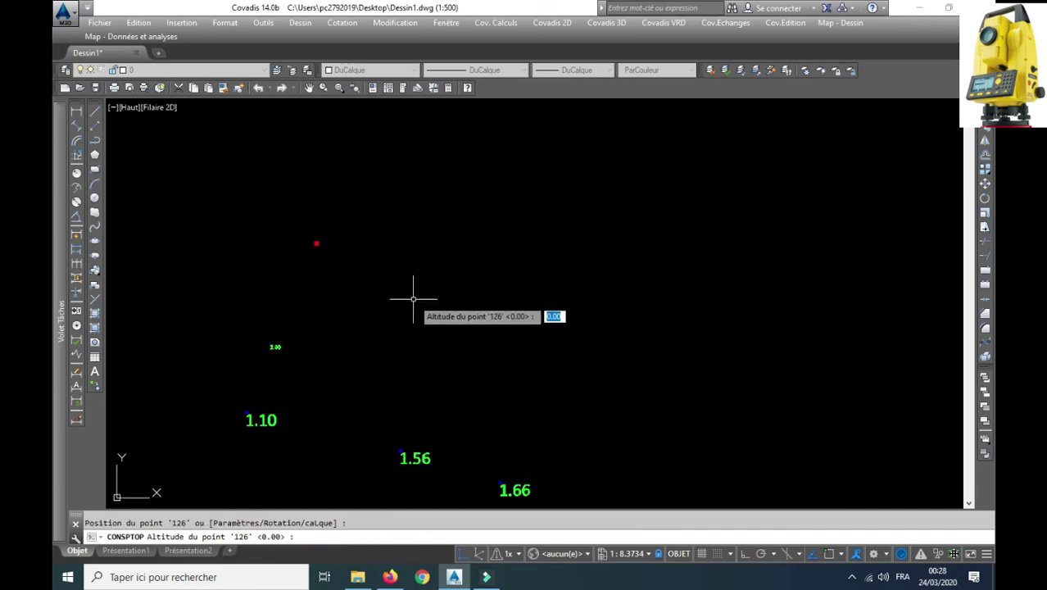
key(Return)
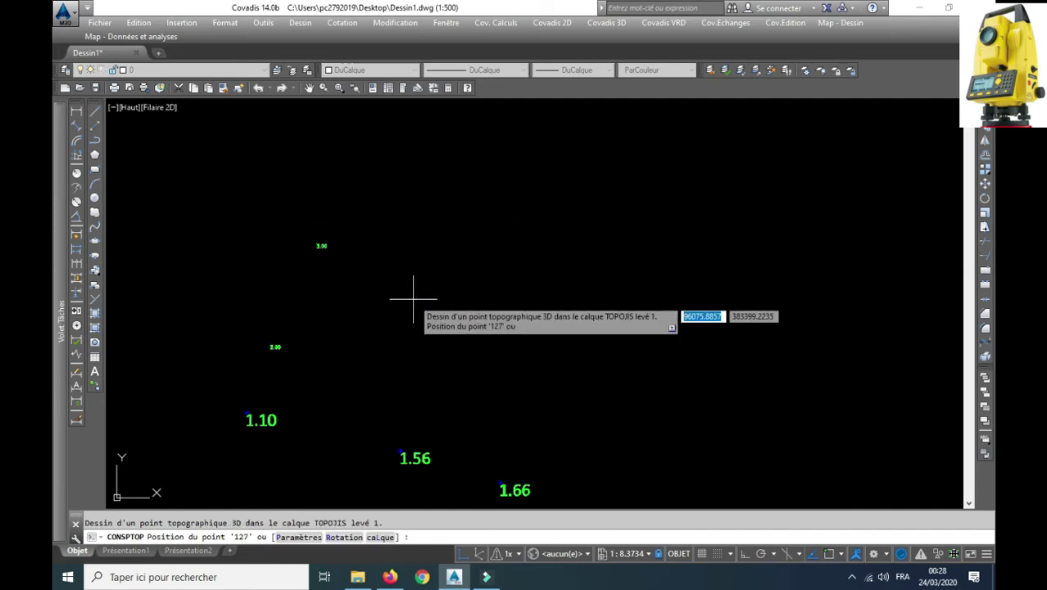
Place points 127 and 128 at altitudes 2.5 and 1.5, then stop inserting
click(469, 285)
text(2.5)
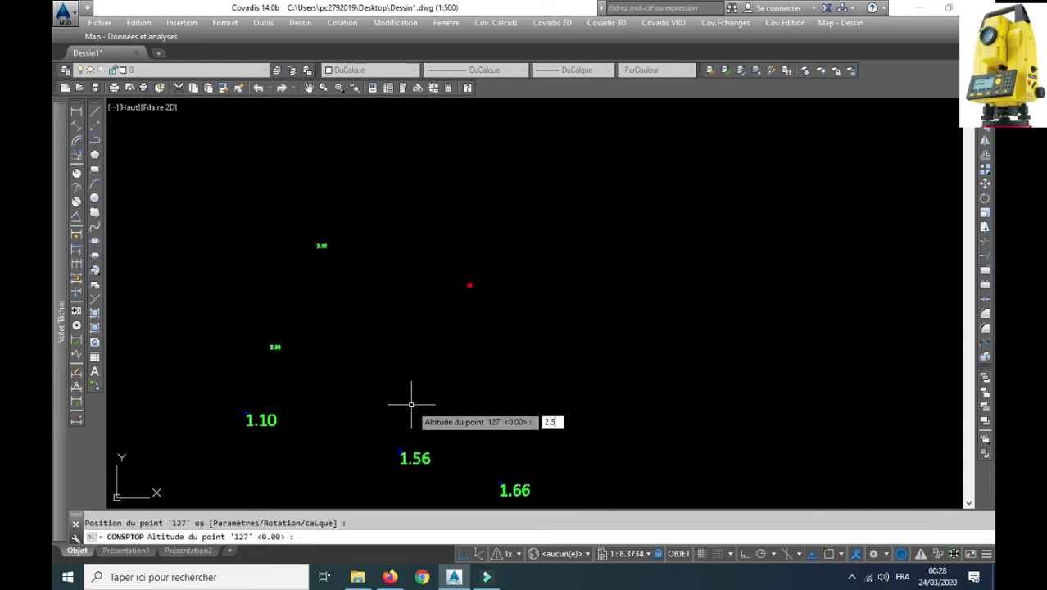
key(Return)
click(427, 385)
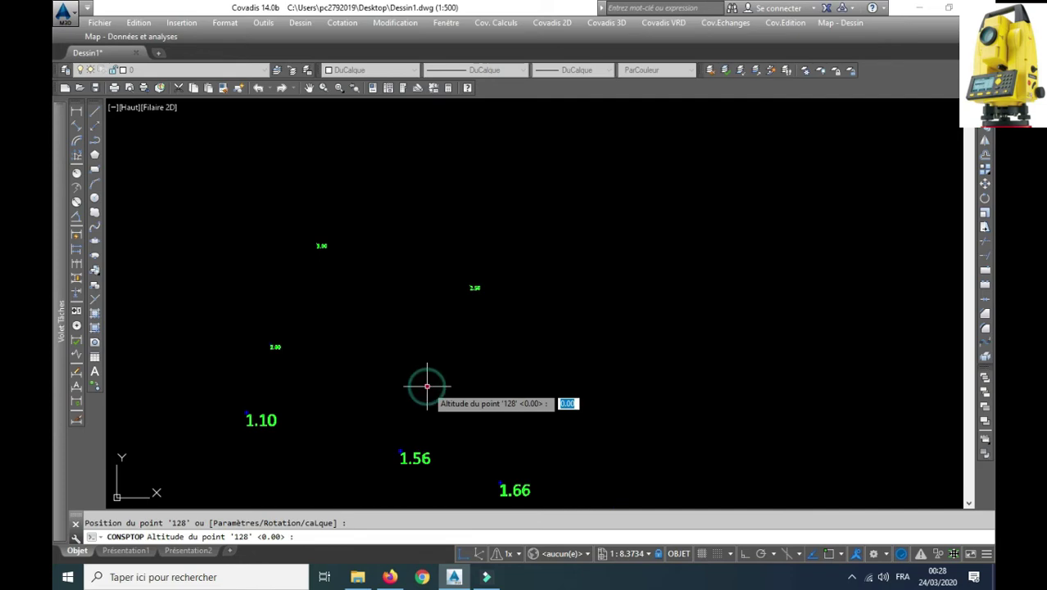
text(5)
key(Return)
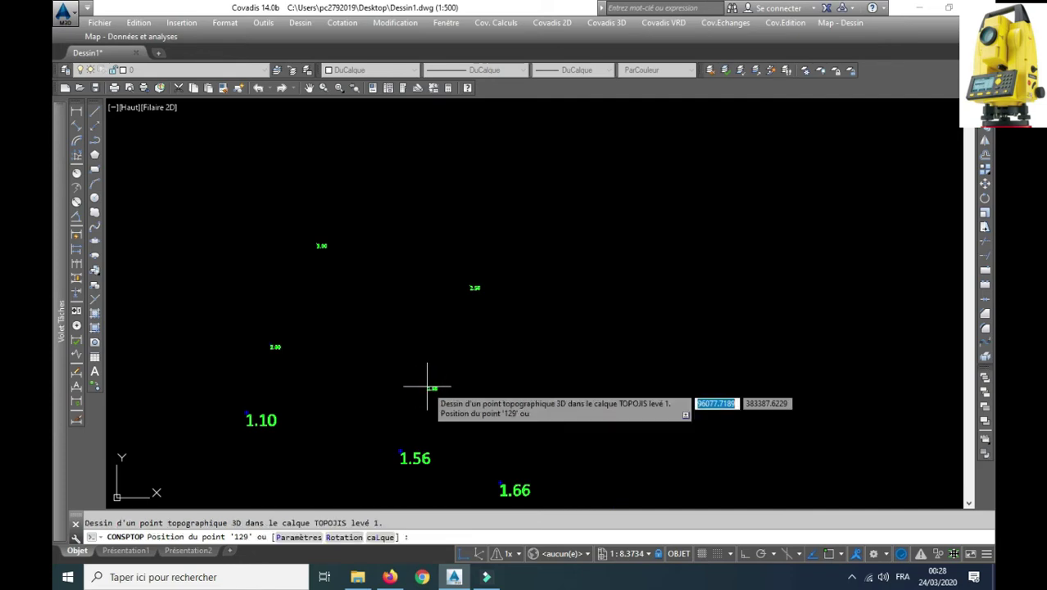
scroll(418, 254, down, 4)
scroll(466, 238, down, 2)
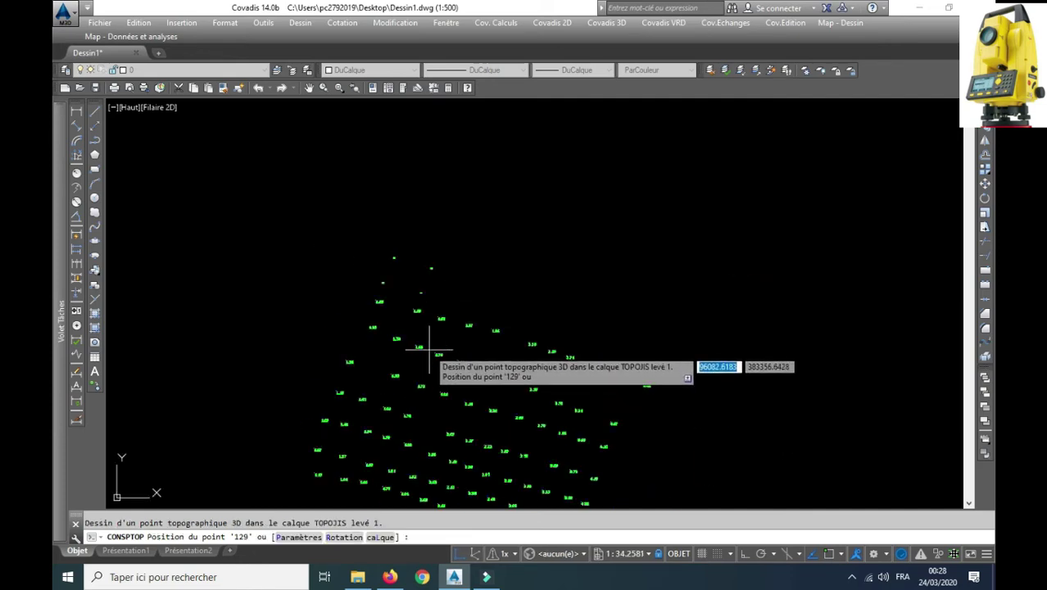
key(Escape)
scroll(421, 285, up, 3)
scroll(343, 225, up, 2)
scroll(334, 201, down, 1)
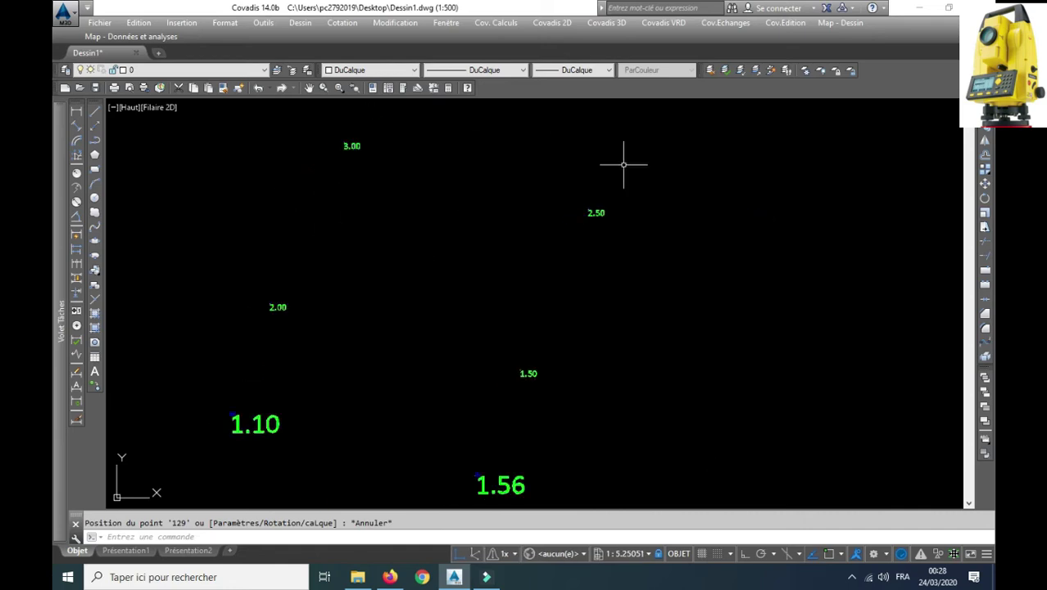
scroll(440, 219, down, 2)
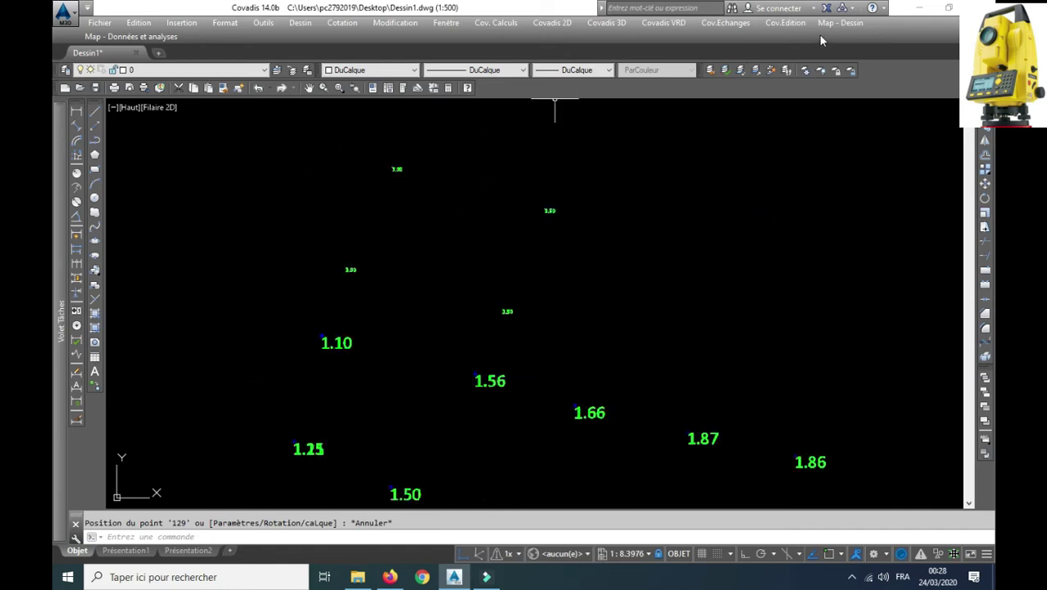
Try matching the 1.10 label's properties onto a small new label, then cancel
click(769, 25)
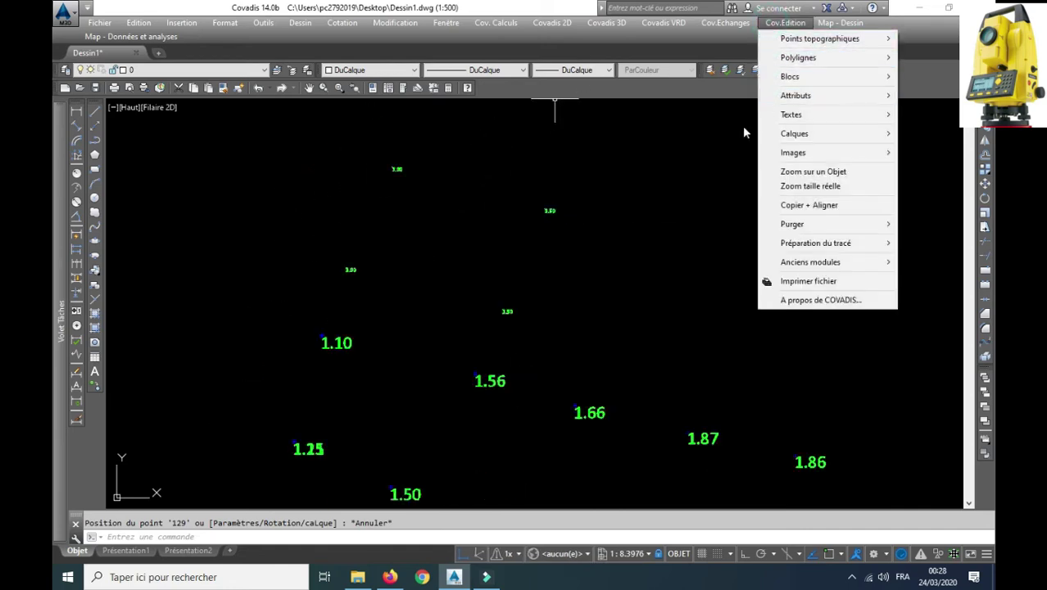
click(224, 91)
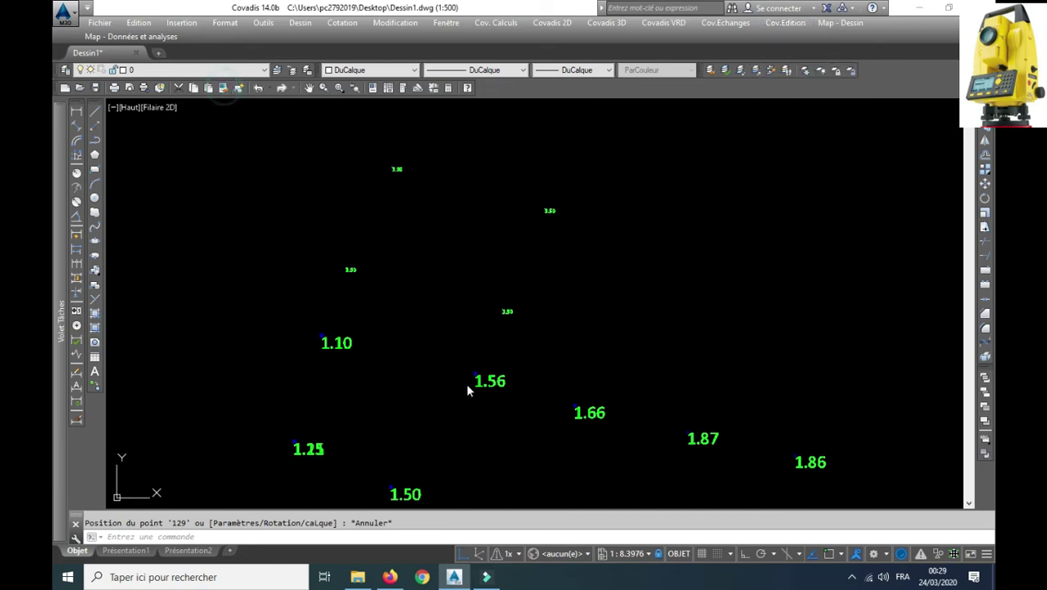
click(239, 88)
click(336, 342)
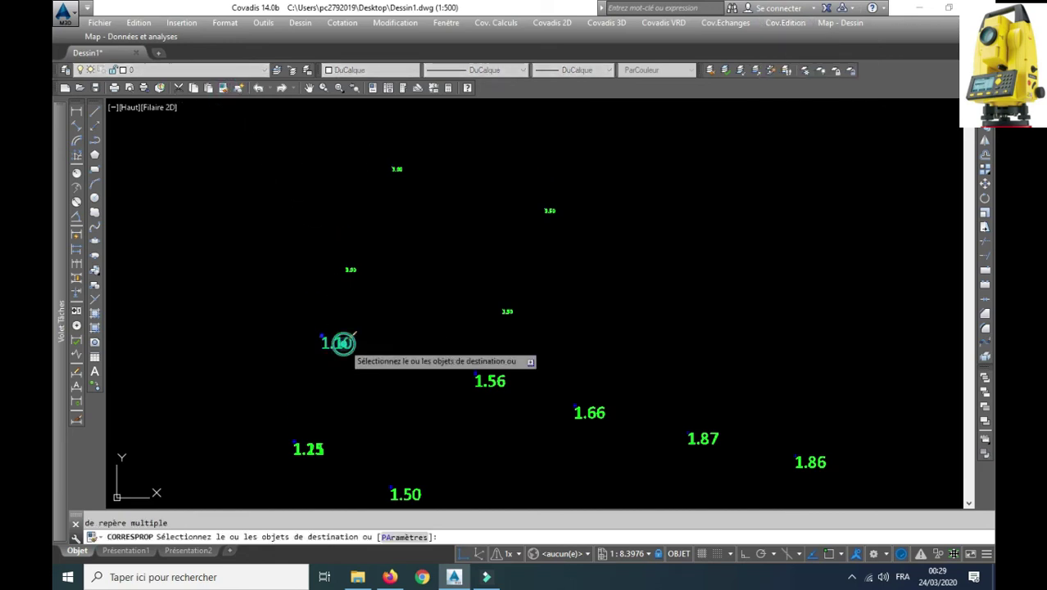
click(356, 270)
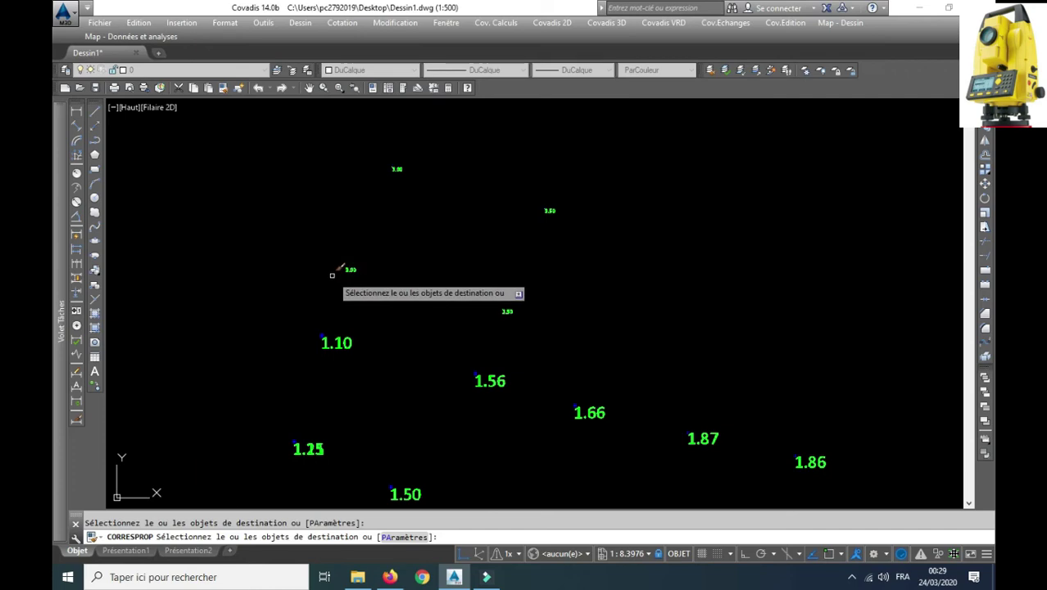
key(Escape)
Crossing-select the small new labels and bring up the Cov.Edition tools list
scroll(344, 318, up, 2)
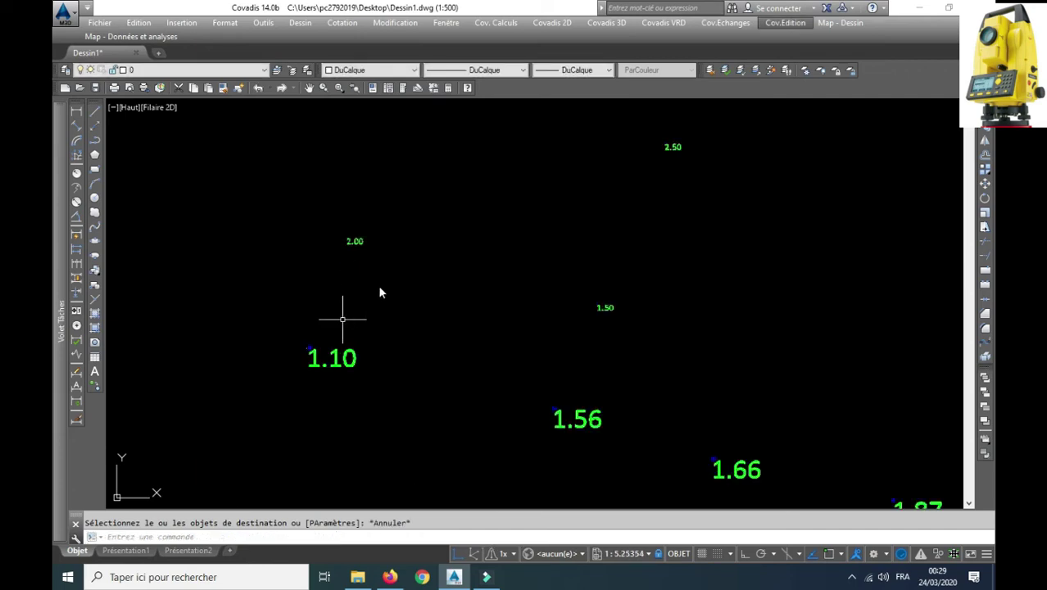
click(351, 212)
click(262, 222)
scroll(361, 276, down, 4)
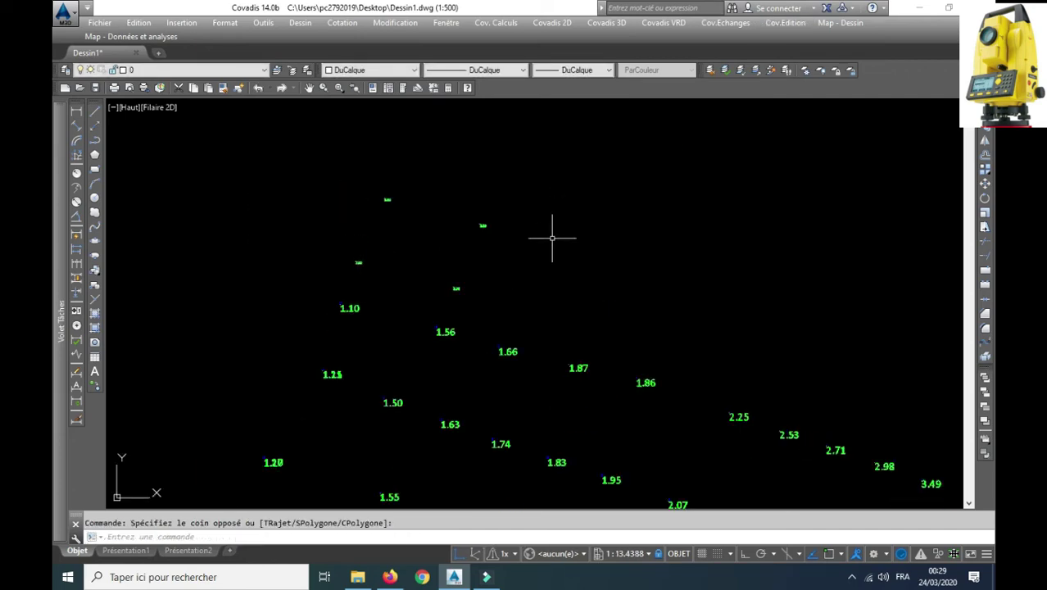
click(789, 22)
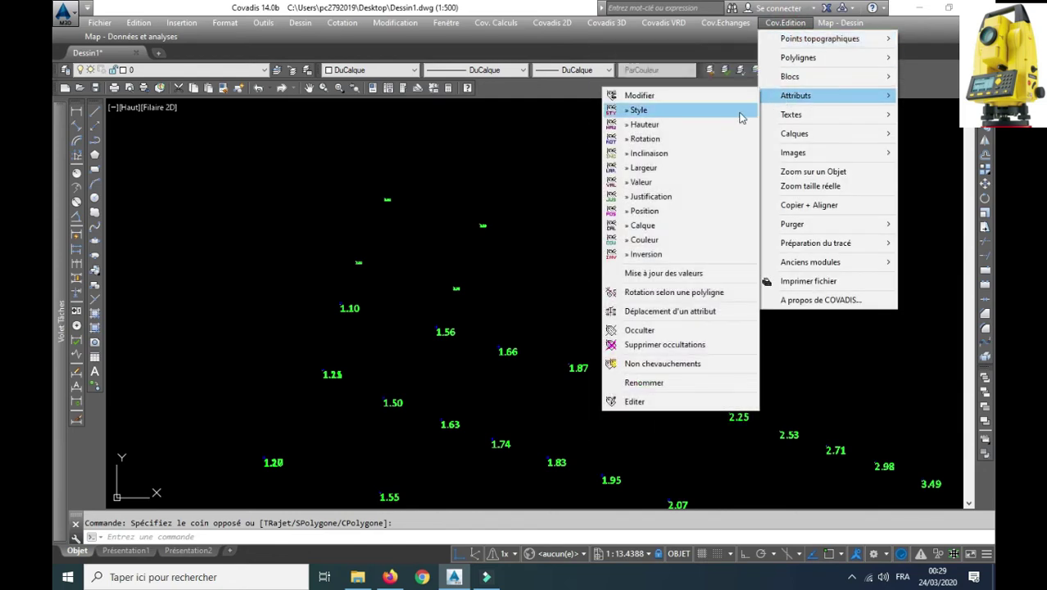
mouse_move(827, 95)
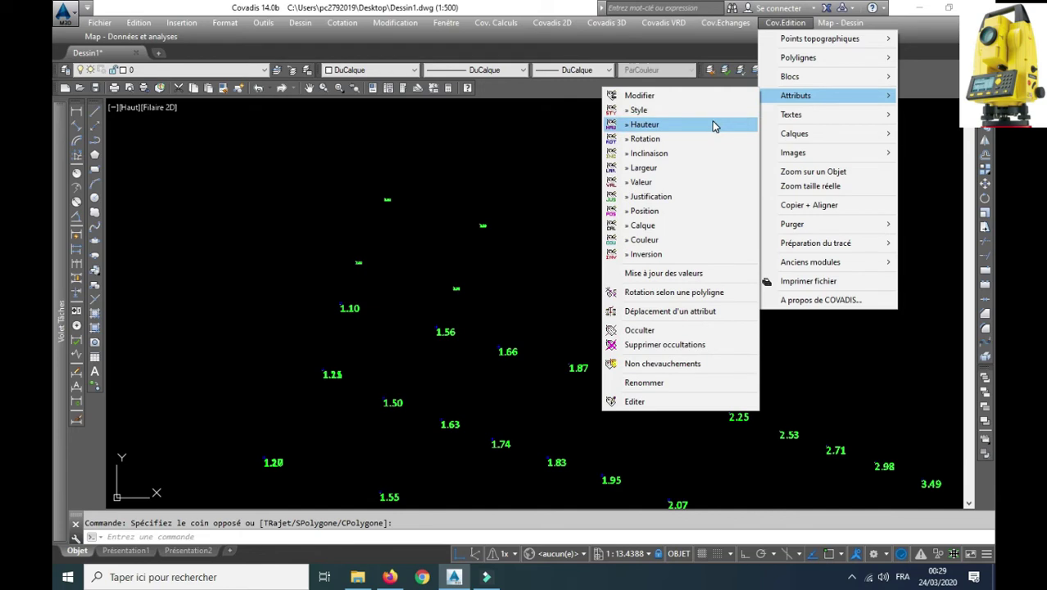
Run MODATTHAUT on the blocks of layer TOPOJIS levé 1
click(714, 125)
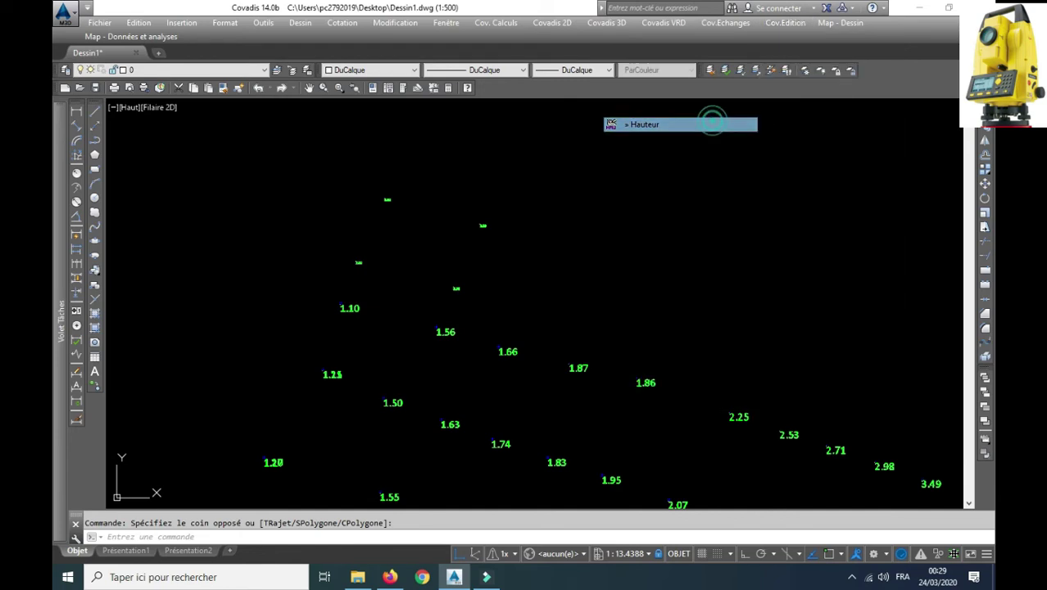
right_click(473, 158)
click(512, 198)
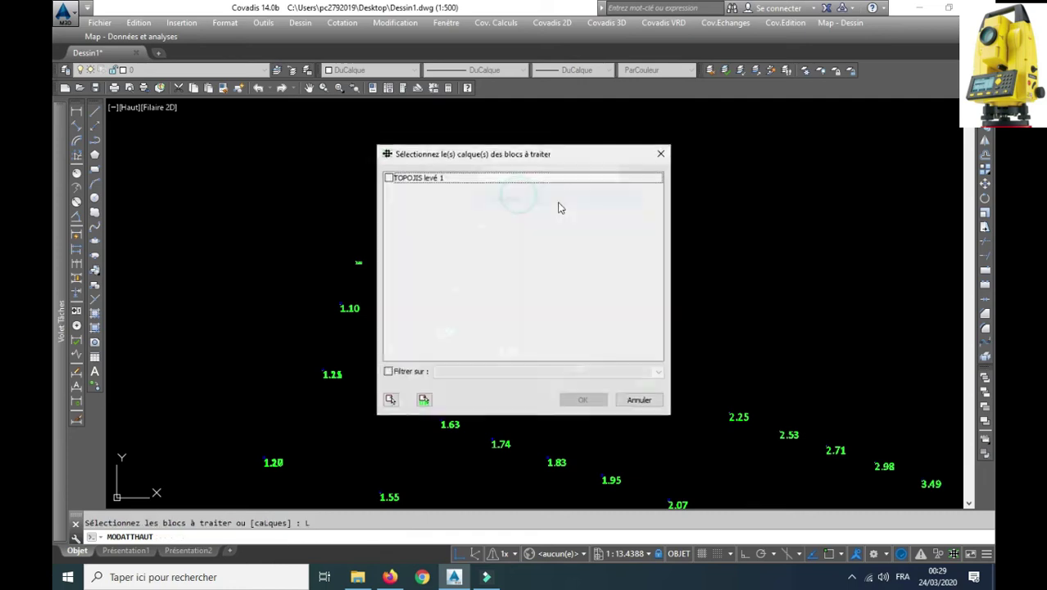
click(391, 180)
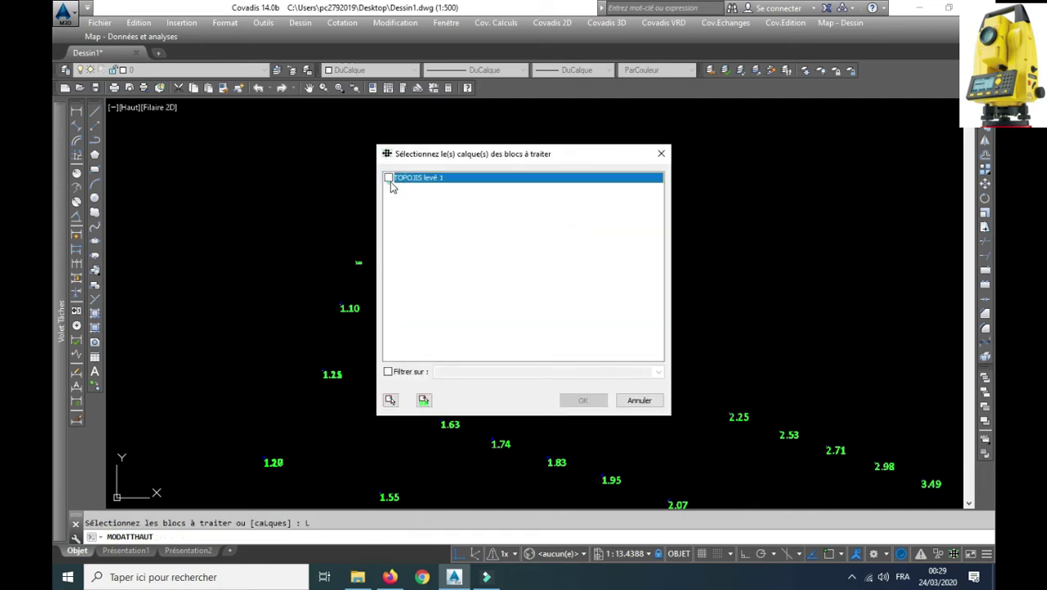
click(389, 177)
click(582, 399)
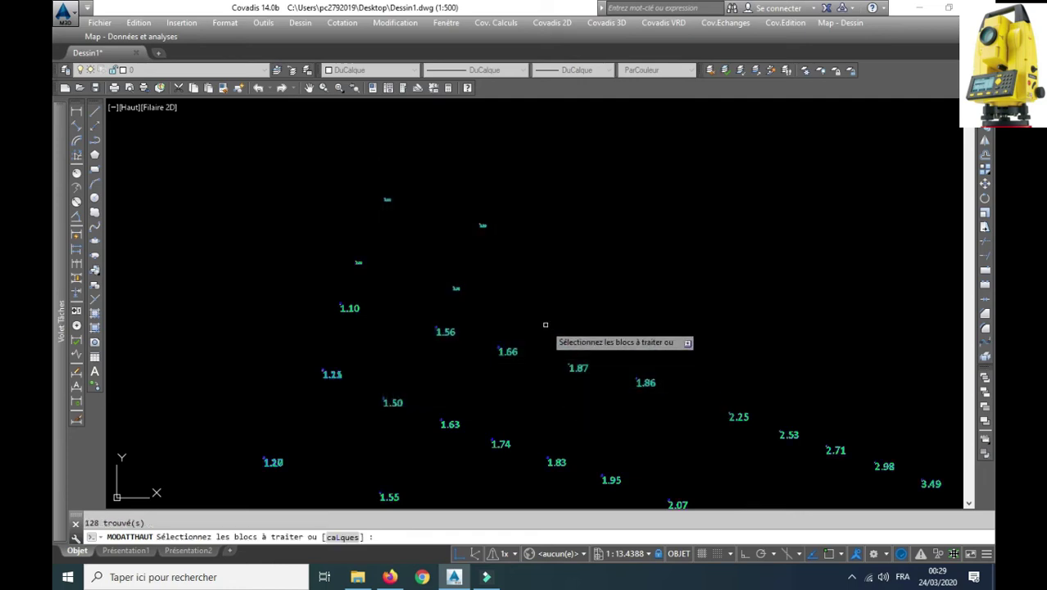
key(Return)
Select the four new points and set their altitude labels to a 3 mm height
right_click(542, 195)
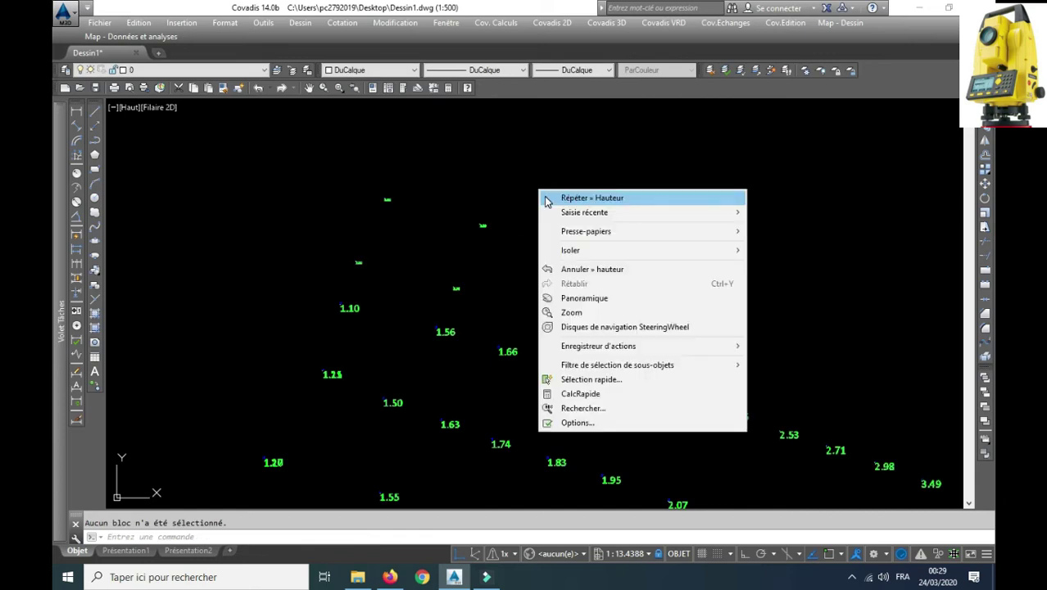
click(547, 200)
click(556, 164)
click(285, 289)
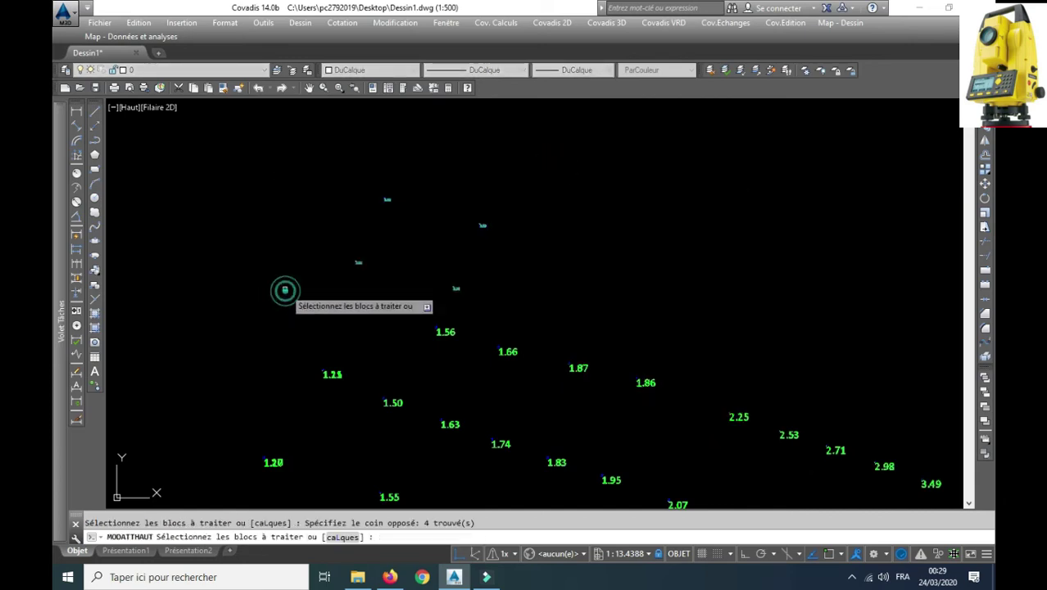
right_click(458, 197)
click(462, 205)
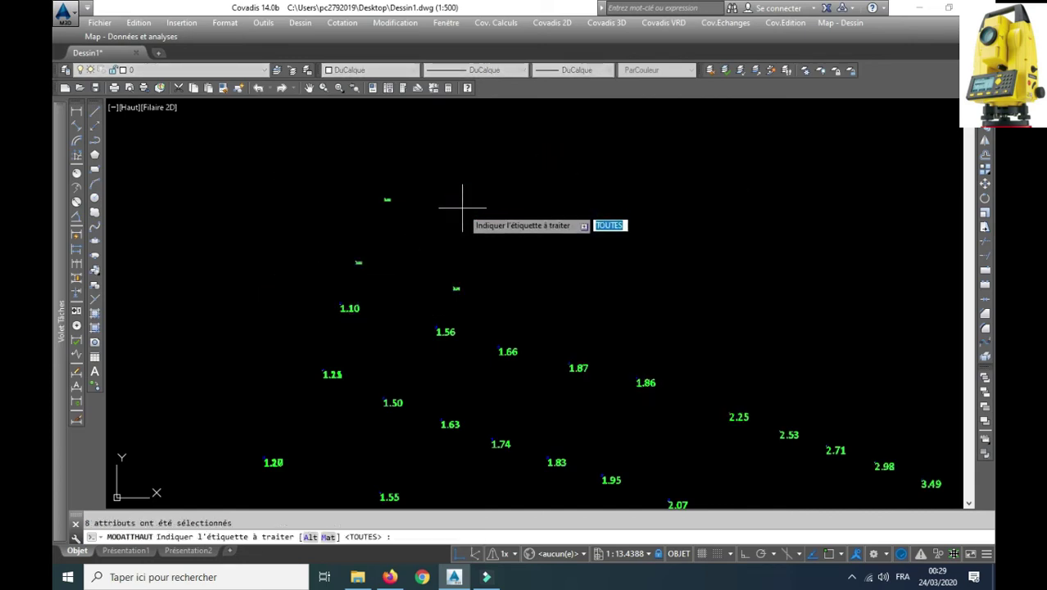
right_click(461, 207)
click(489, 263)
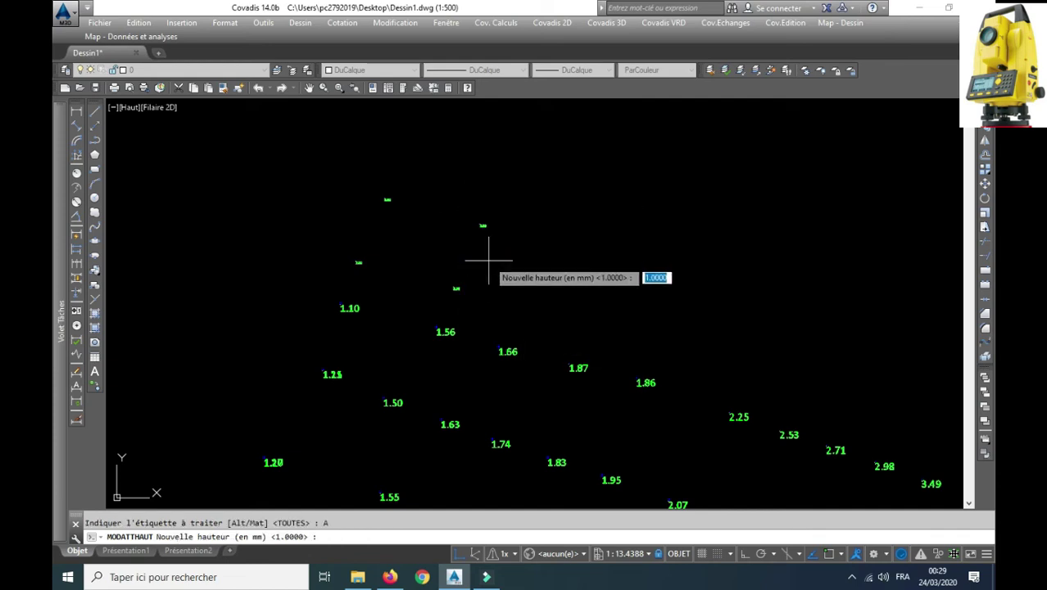
key(Return)
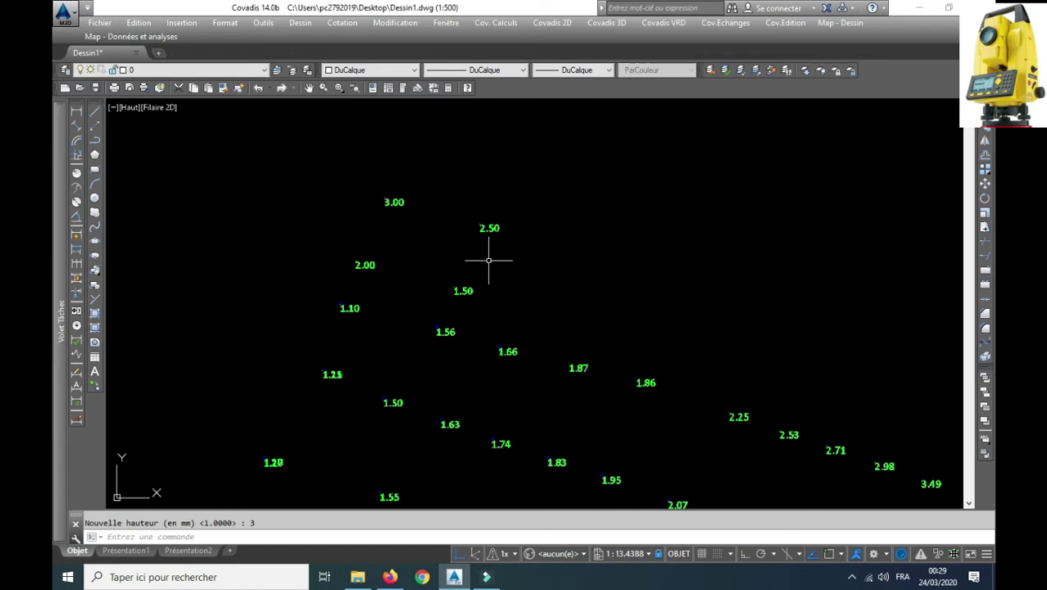
right_click(460, 154)
click(467, 163)
Window-select the four upper points and set their altitude labels to 1 mm
click(560, 160)
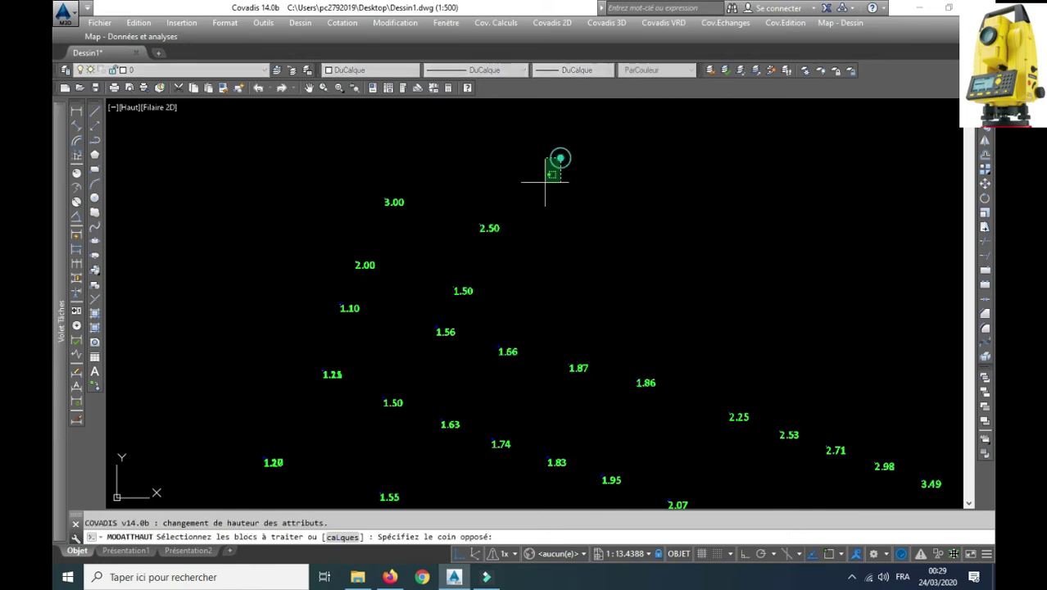
click(341, 292)
right_click(381, 174)
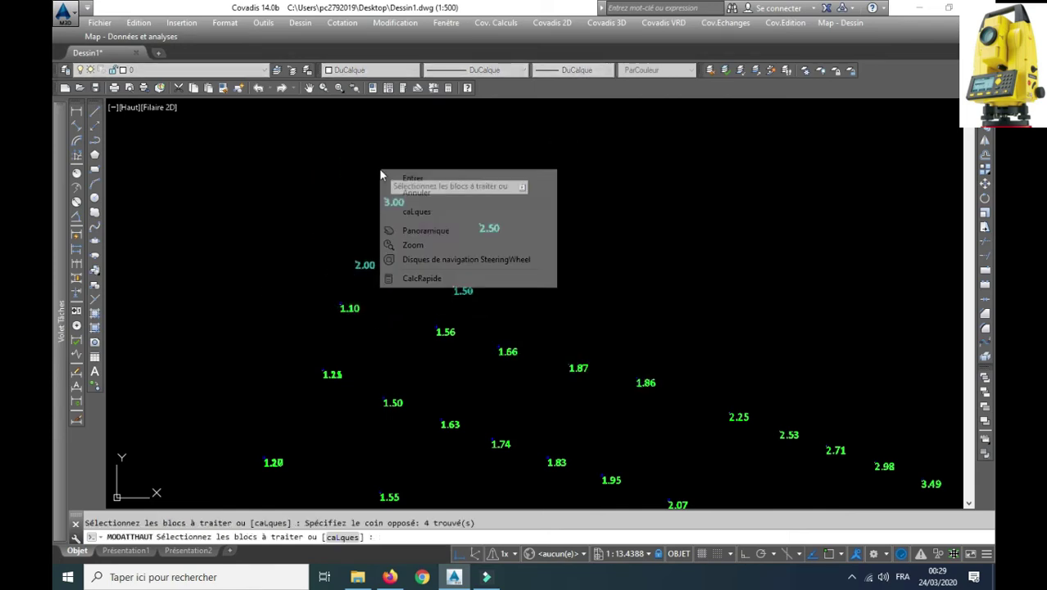
click(385, 178)
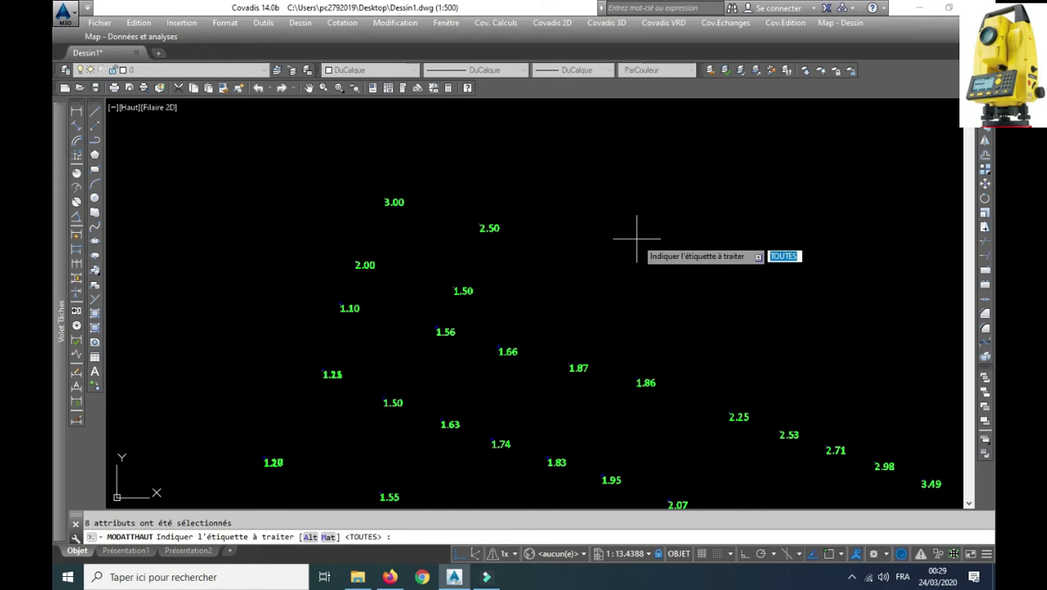
text(alt)
key(Return)
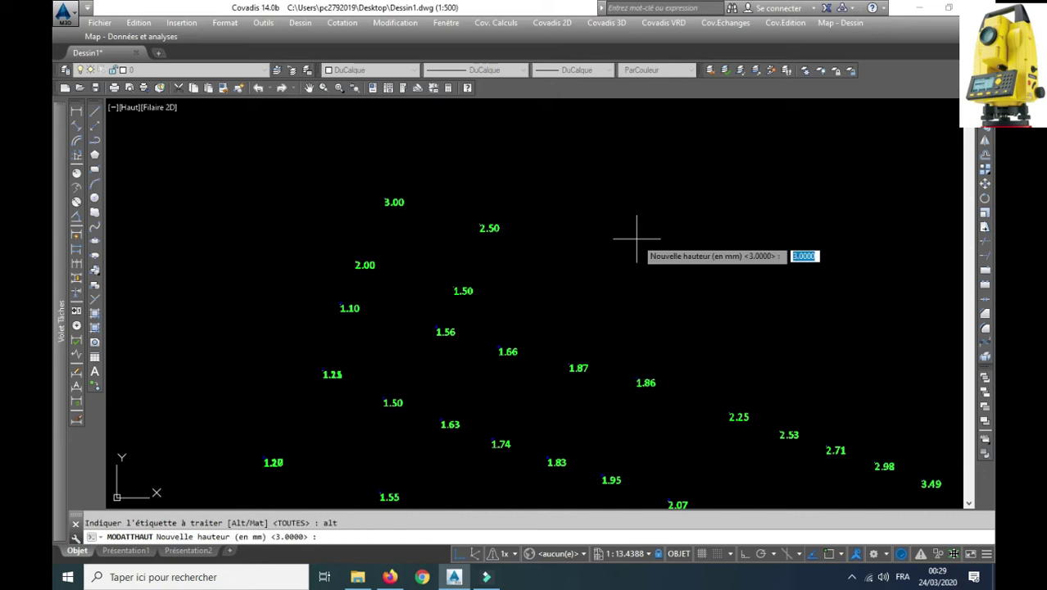
key(Return)
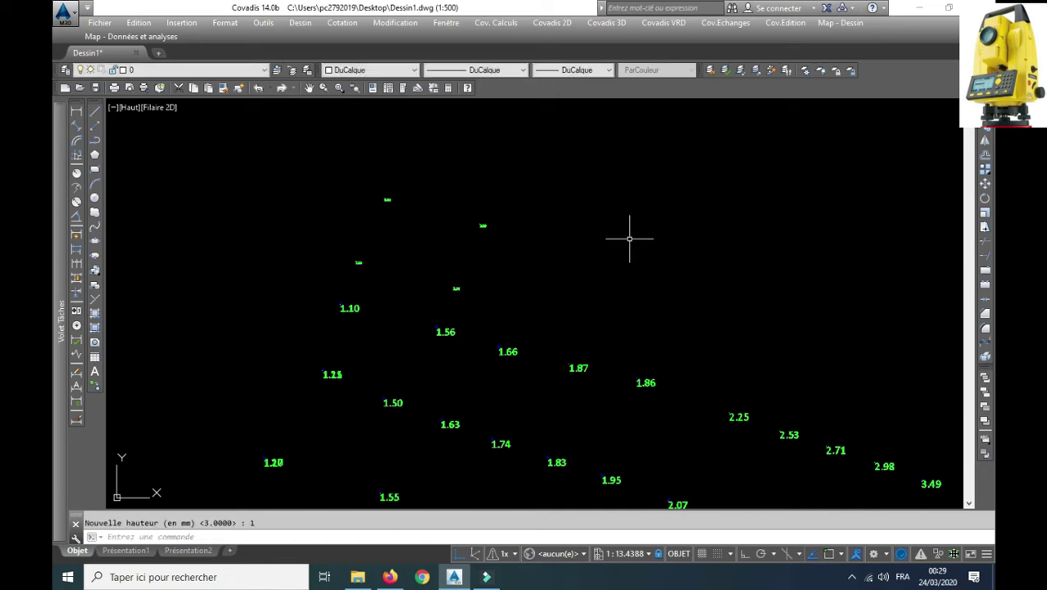
scroll(384, 218, up, 5)
scroll(427, 167, up, 1)
Pick the 1.10 point for label resizing, then cancel the mixed-height prompt
right_click(425, 168)
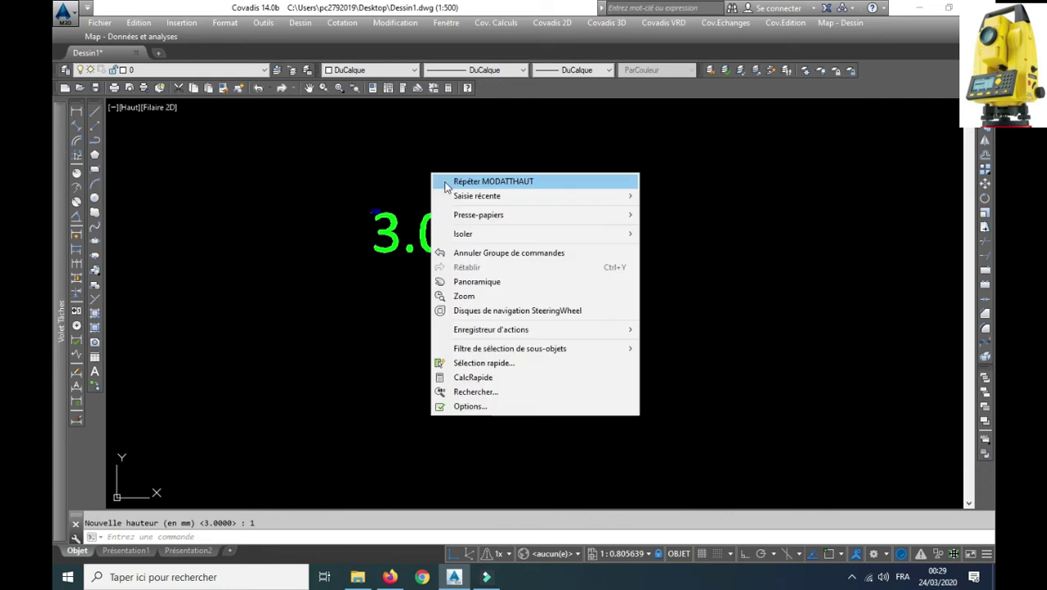
click(443, 181)
scroll(459, 167, down, 1)
scroll(459, 213, down, 3)
scroll(420, 304, up, 3)
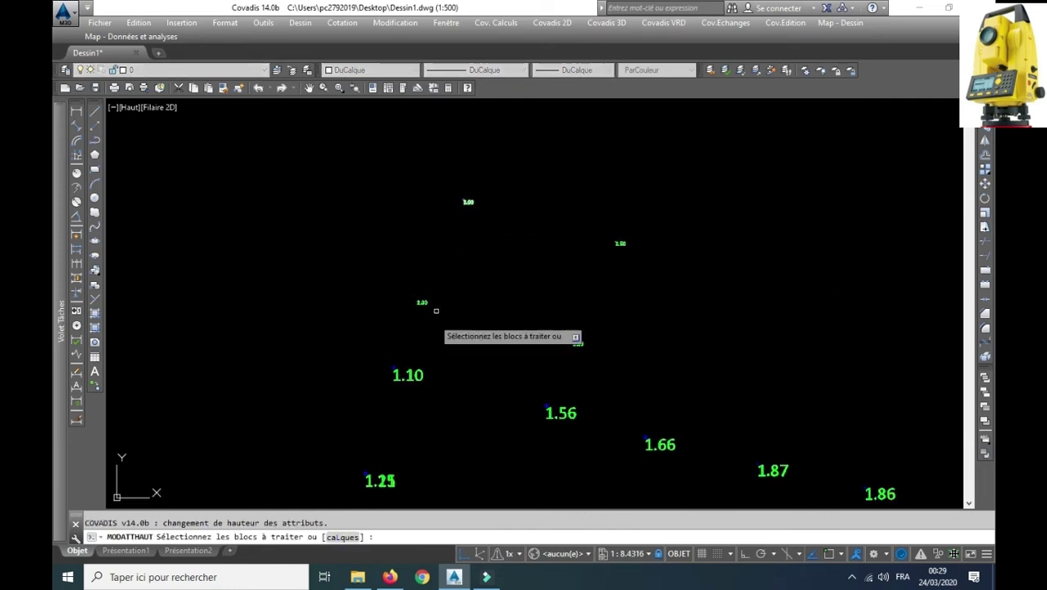
scroll(376, 378, up, 3)
scroll(376, 378, up, 2)
click(350, 397)
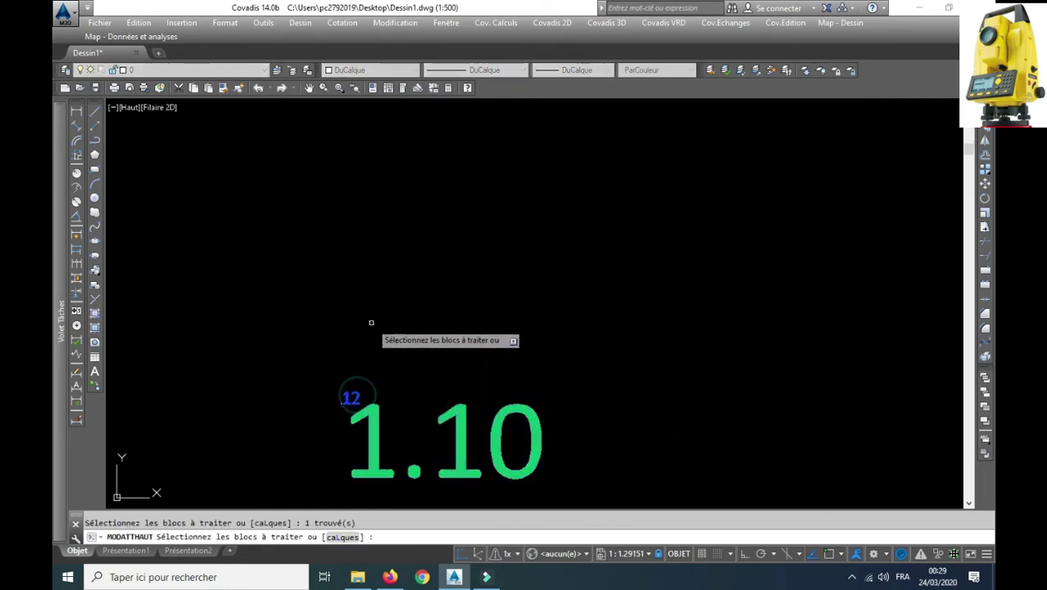
right_click(373, 326)
click(389, 333)
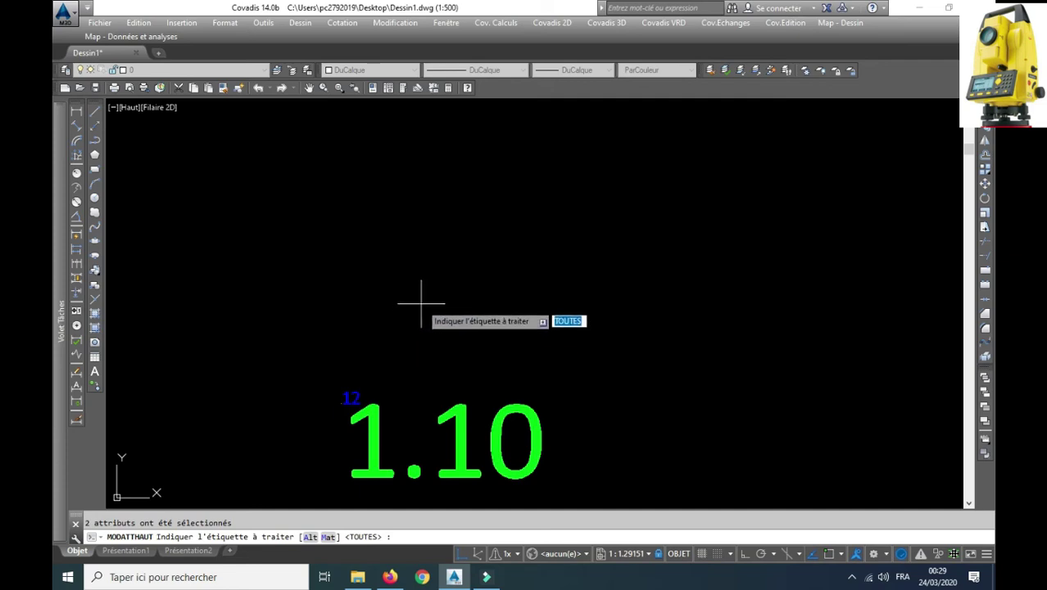
key(Return)
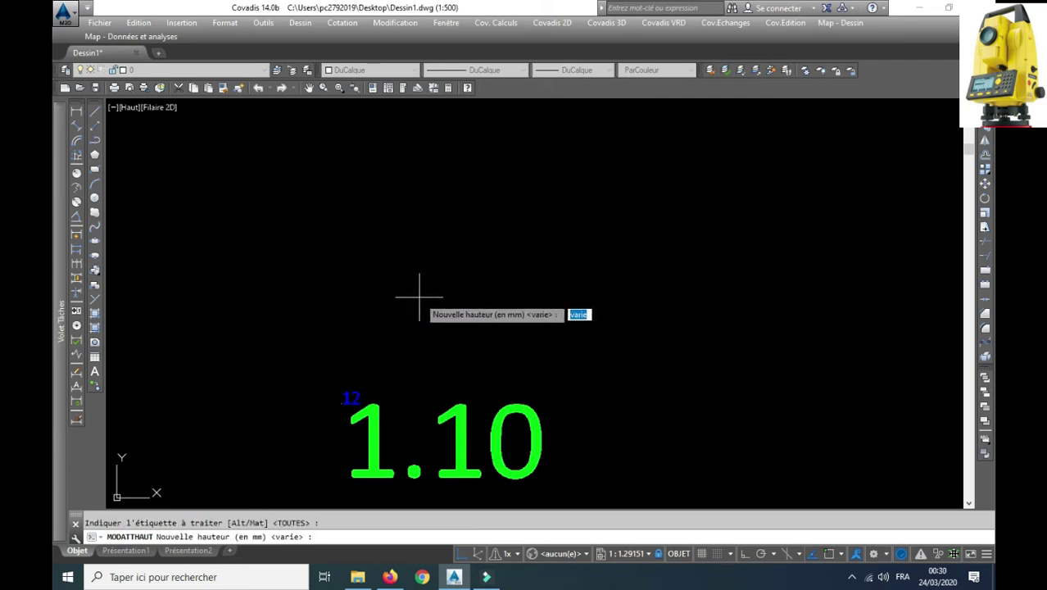
key(Escape)
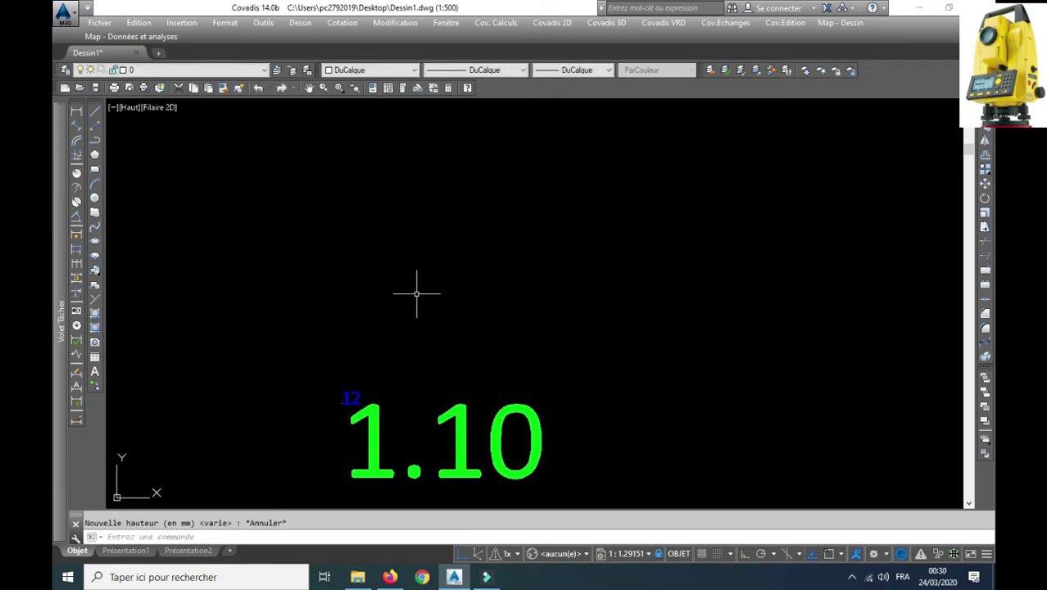
Reselect the 1.10 point, choose its altitude label, then cancel without changing the height
right_click(416, 293)
click(417, 276)
click(352, 397)
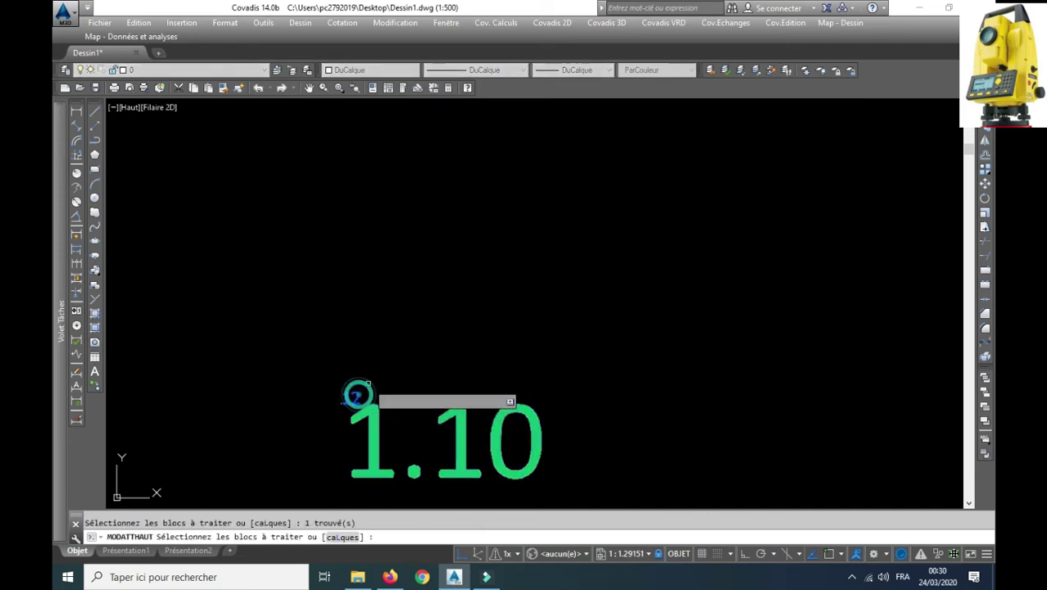
right_click(381, 321)
click(392, 330)
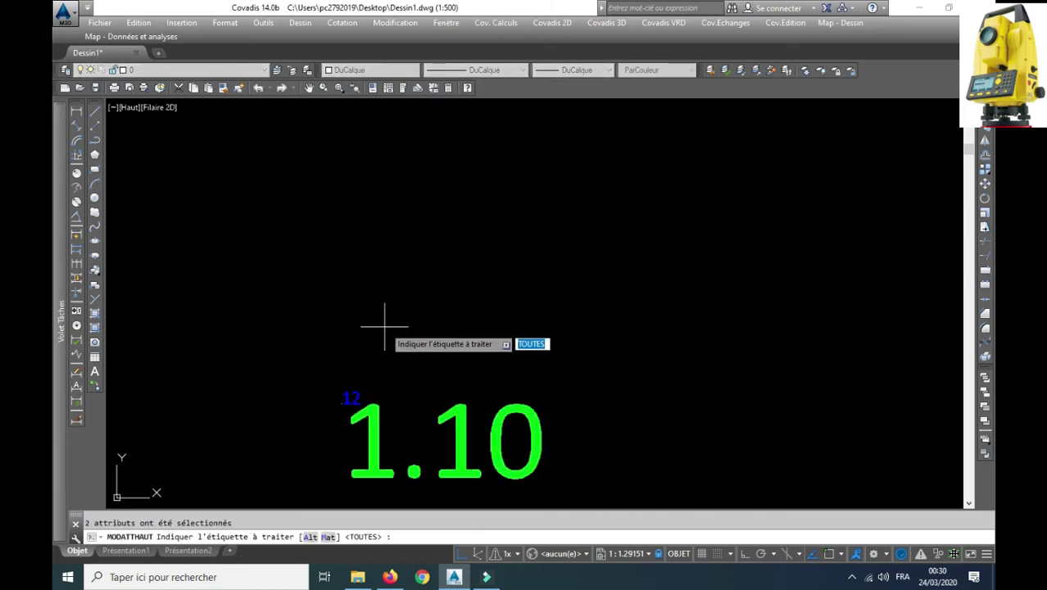
key(Return)
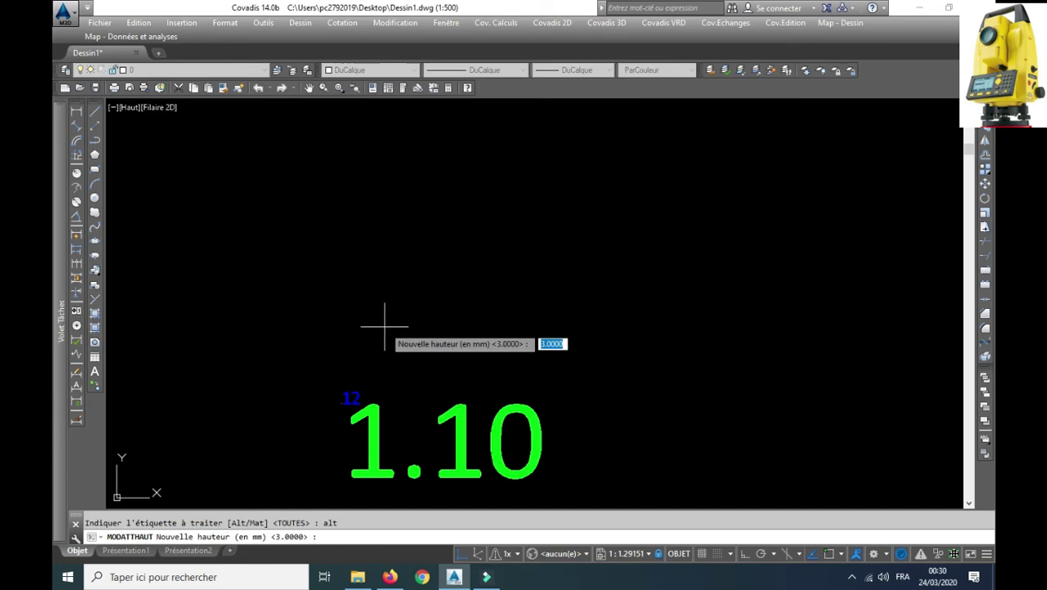
scroll(328, 380, down, 4)
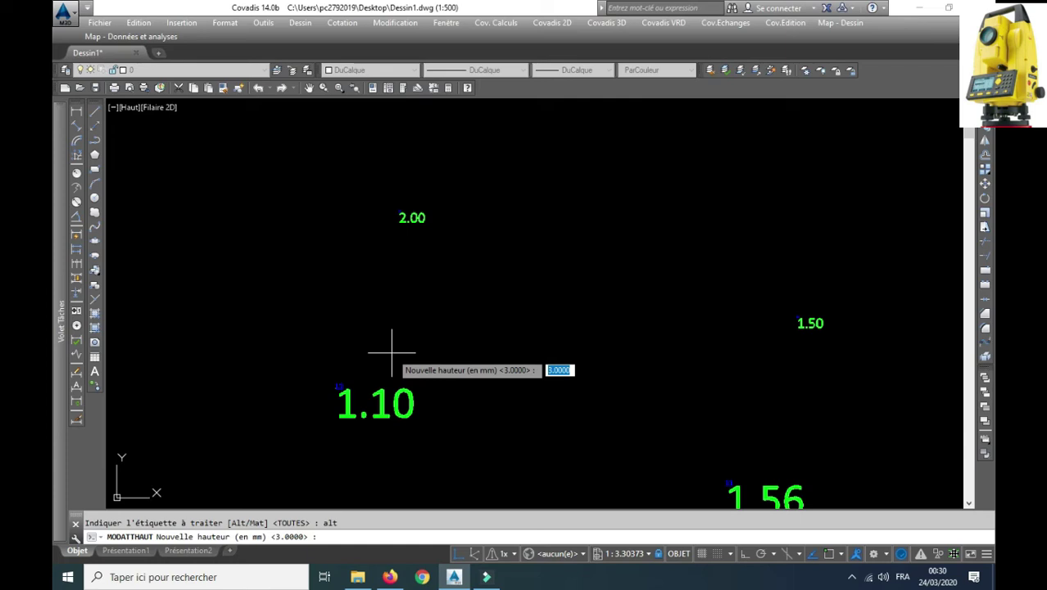
key(Escape)
right_click(387, 330)
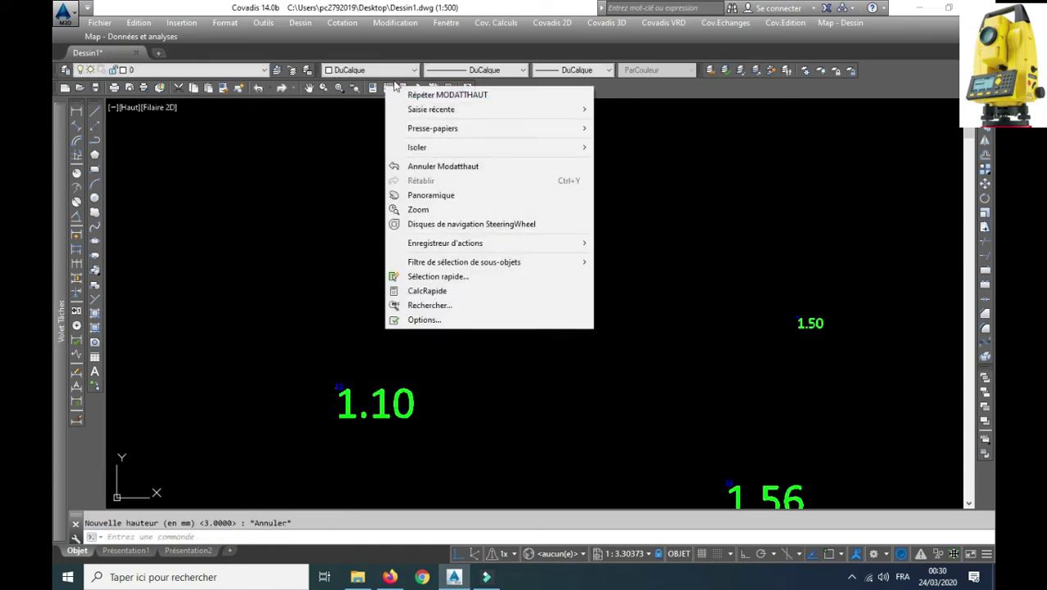
click(442, 94)
scroll(337, 383, up, 4)
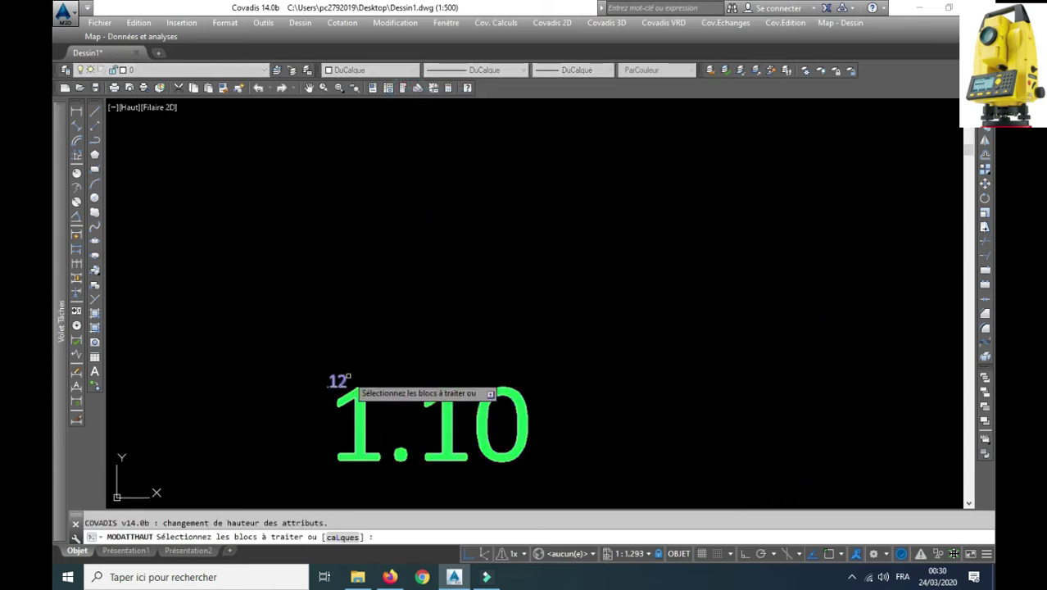
click(339, 380)
right_click(382, 327)
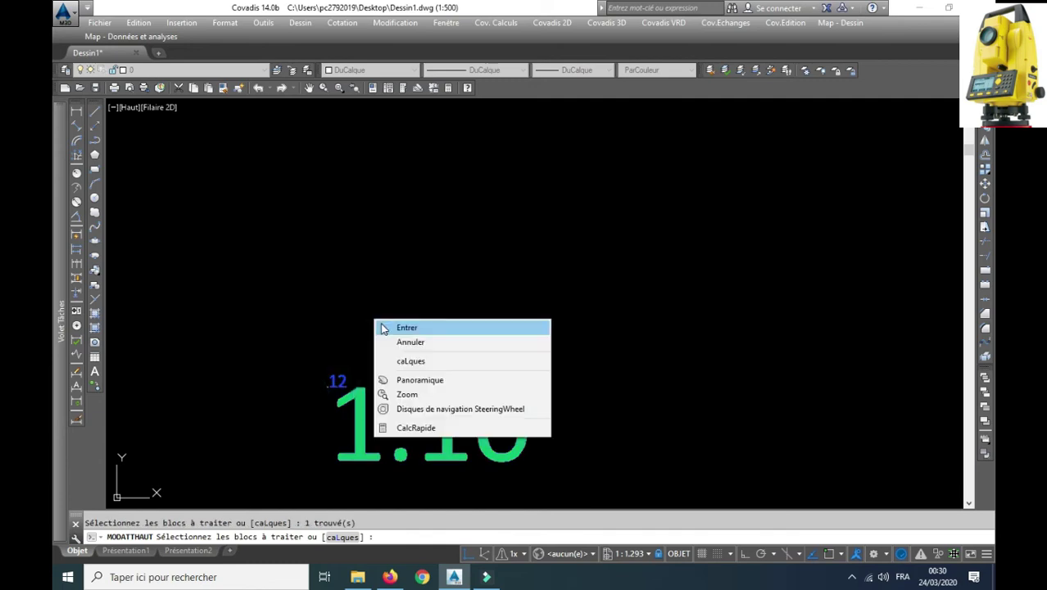
click(406, 328)
text(mat)
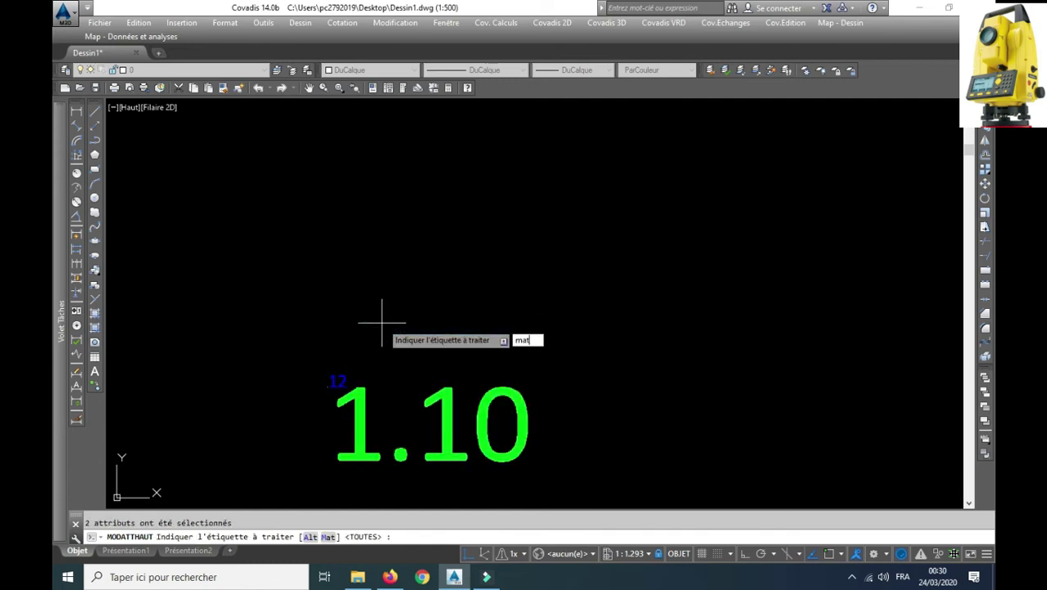
key(Return)
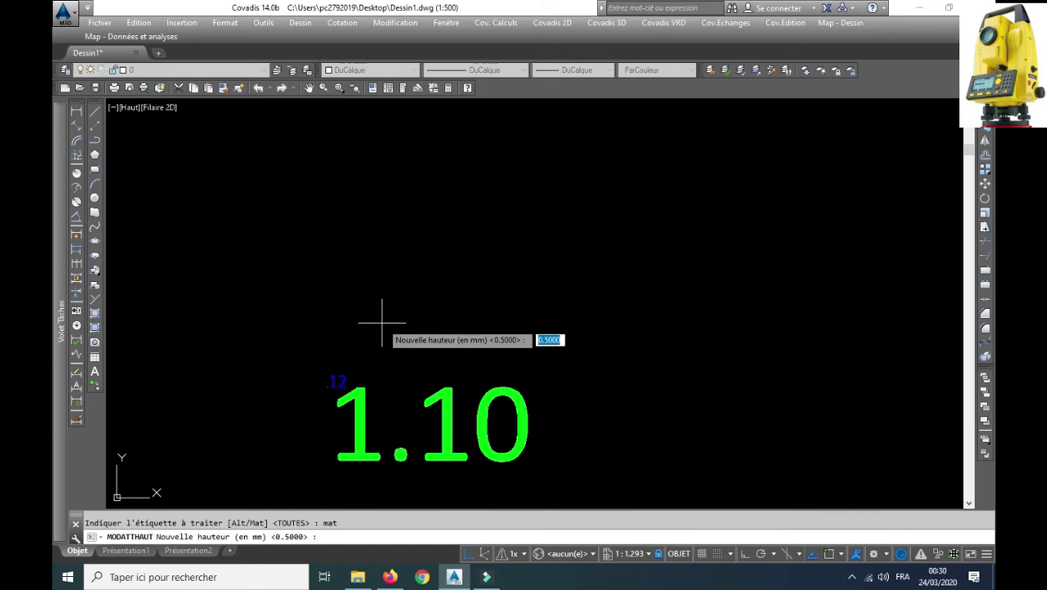
scroll(344, 442, down, 5)
key(Escape)
middle_drag(373, 456, 400, 232)
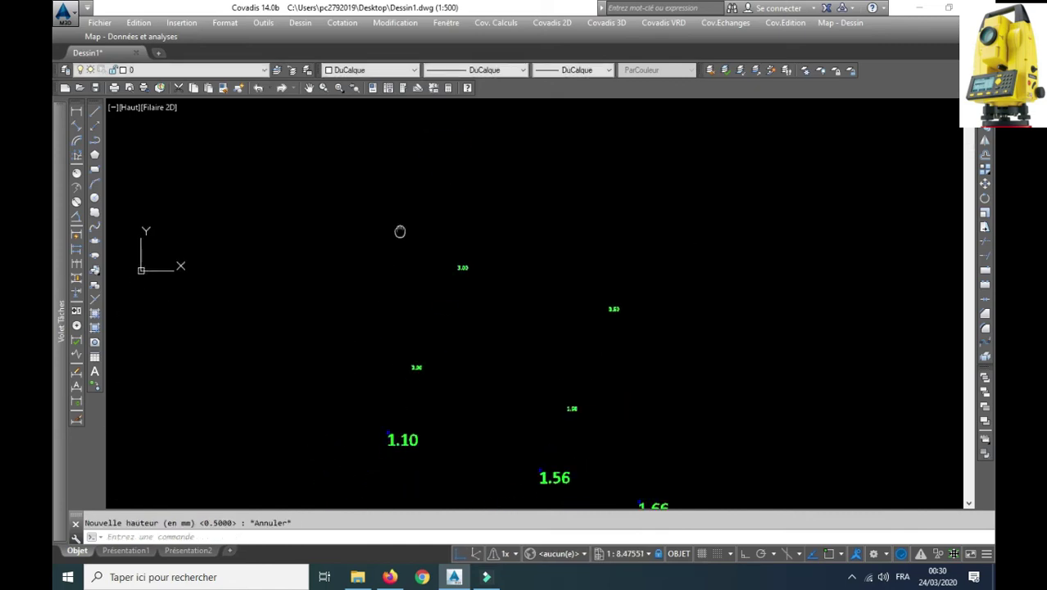
scroll(416, 351, up, 6)
scroll(397, 351, up, 3)
scroll(381, 327, down, 7)
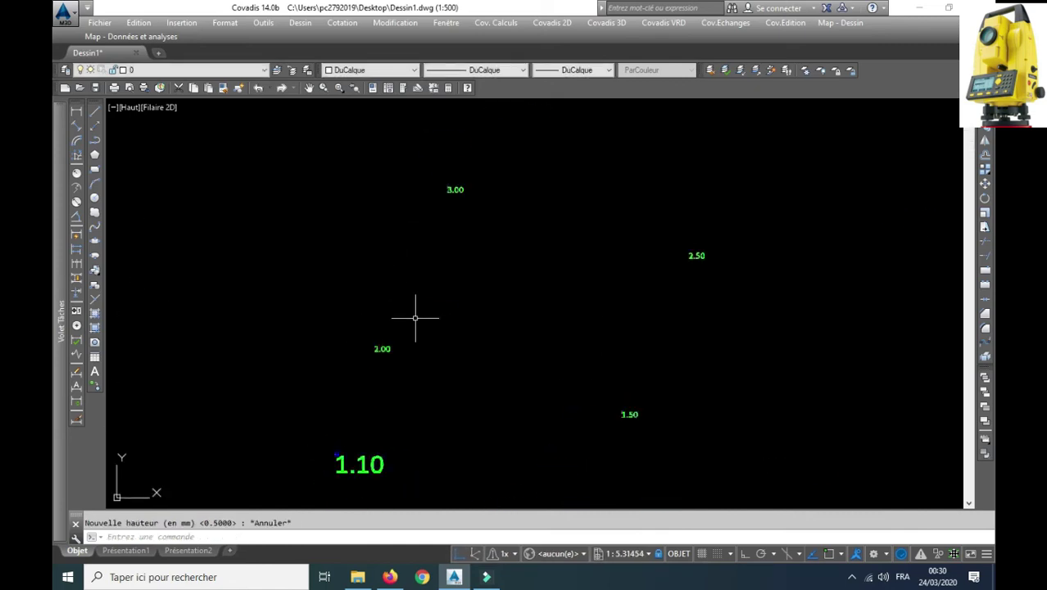
scroll(372, 350, up, 5)
scroll(388, 346, up, 2)
scroll(394, 323, up, 4)
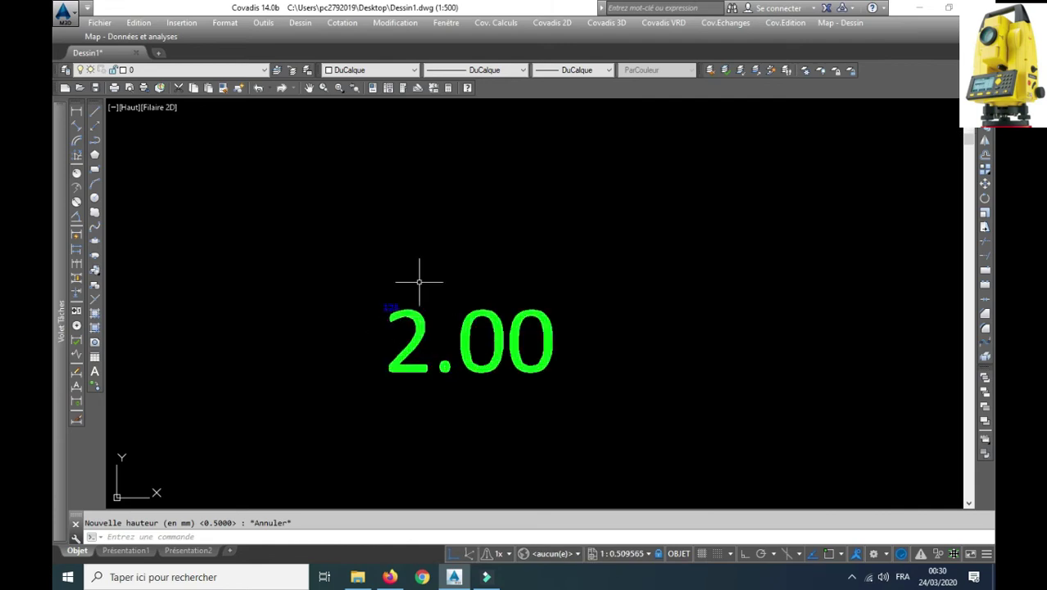
right_click(423, 249)
click(427, 255)
scroll(384, 315, up, 3)
scroll(393, 311, up, 1)
click(395, 310)
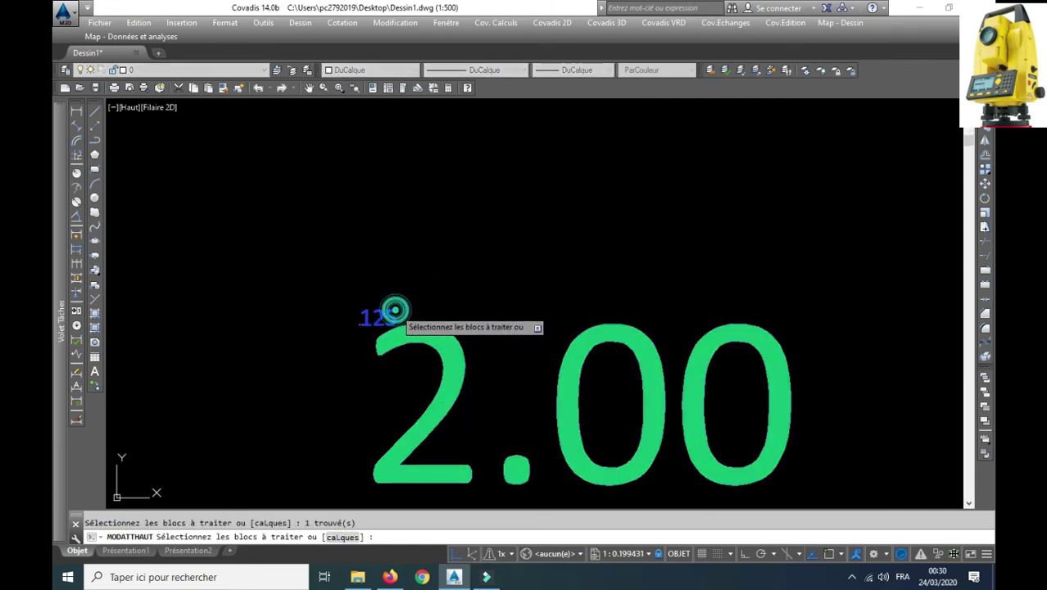
right_click(420, 252)
click(434, 261)
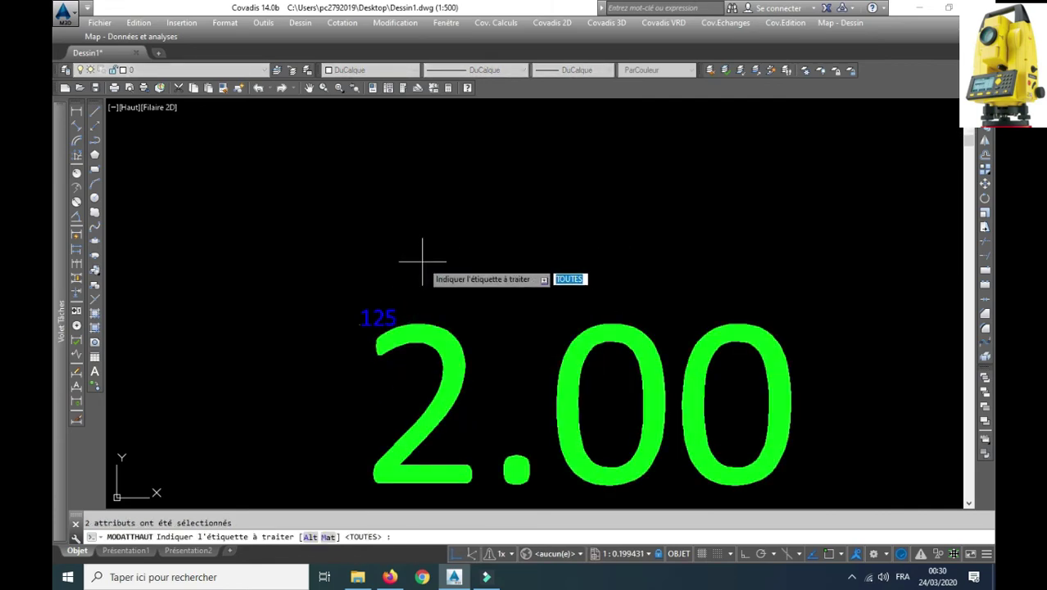
text(mat)
key(Return)
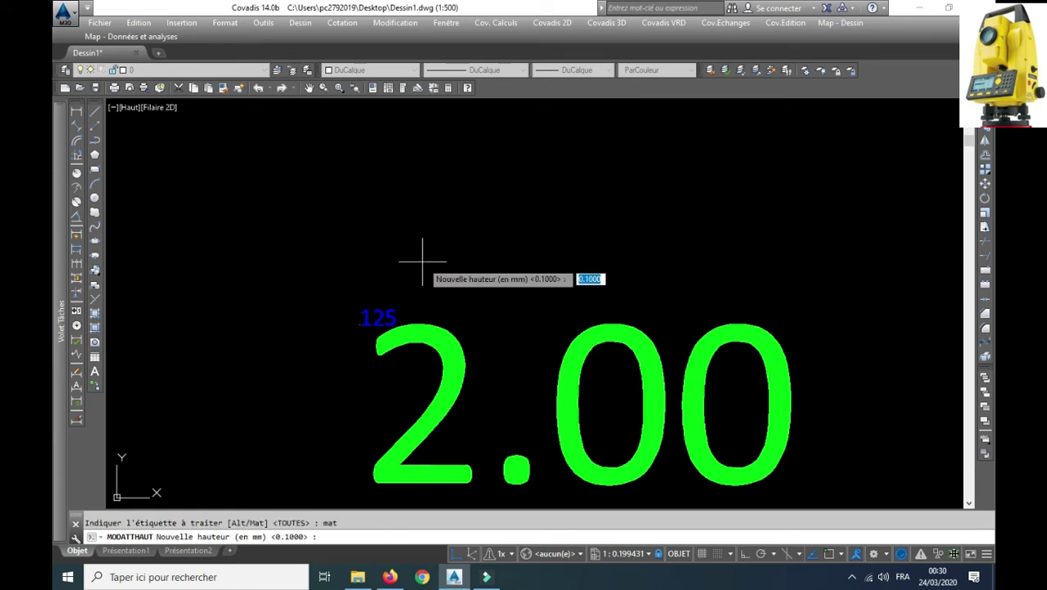
scroll(372, 290, down, 10)
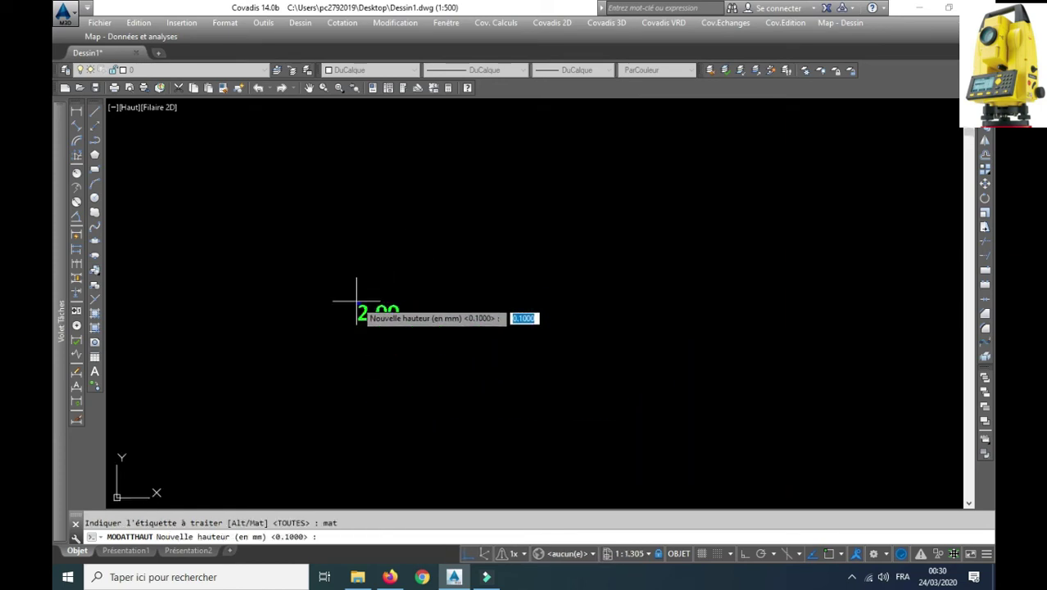
scroll(361, 297, down, 5)
key(Escape)
right_click(388, 185)
In MODATTHAUT, select the four upper point blocks with two selection windows
click(409, 199)
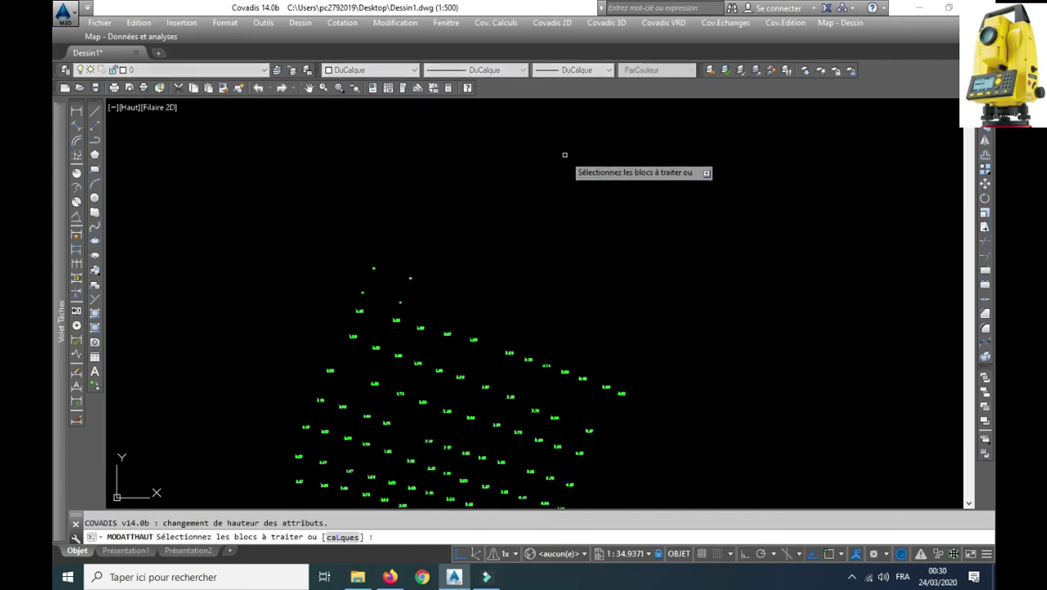
scroll(379, 281, up, 4)
click(493, 197)
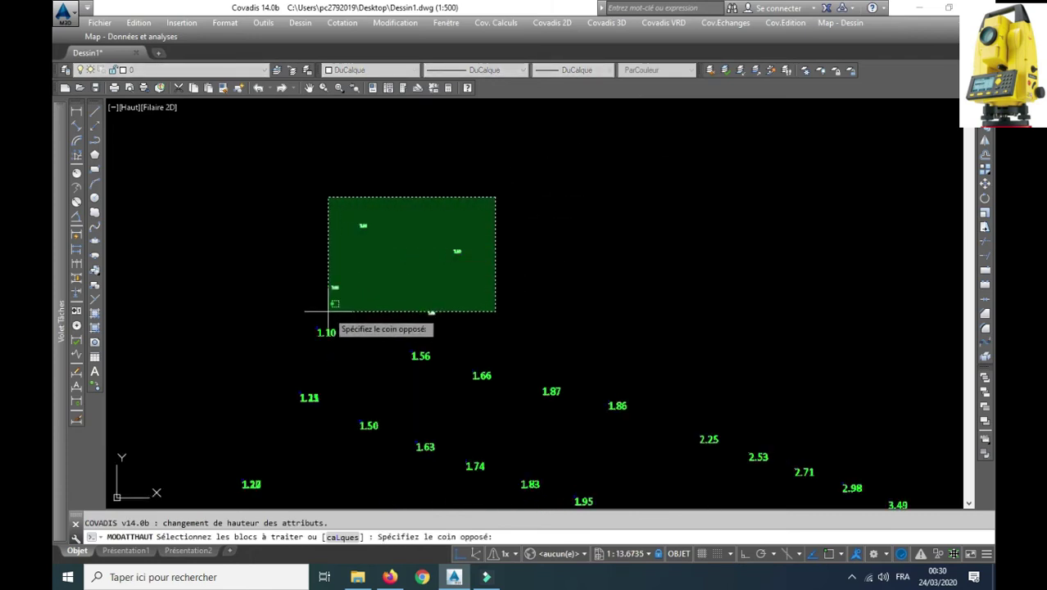
click(328, 311)
click(511, 185)
click(398, 302)
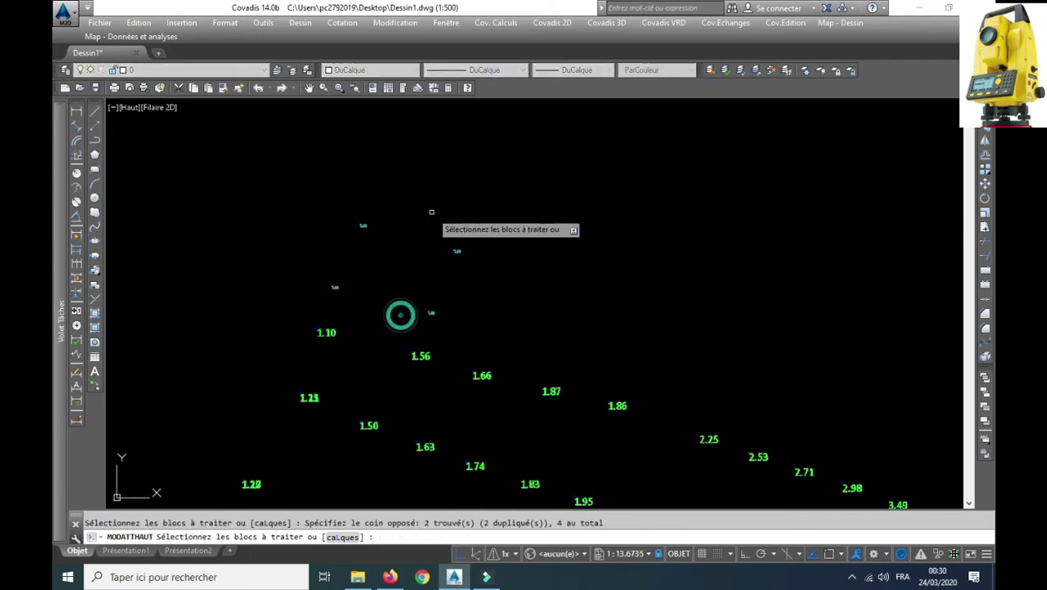
right_click(434, 215)
click(445, 221)
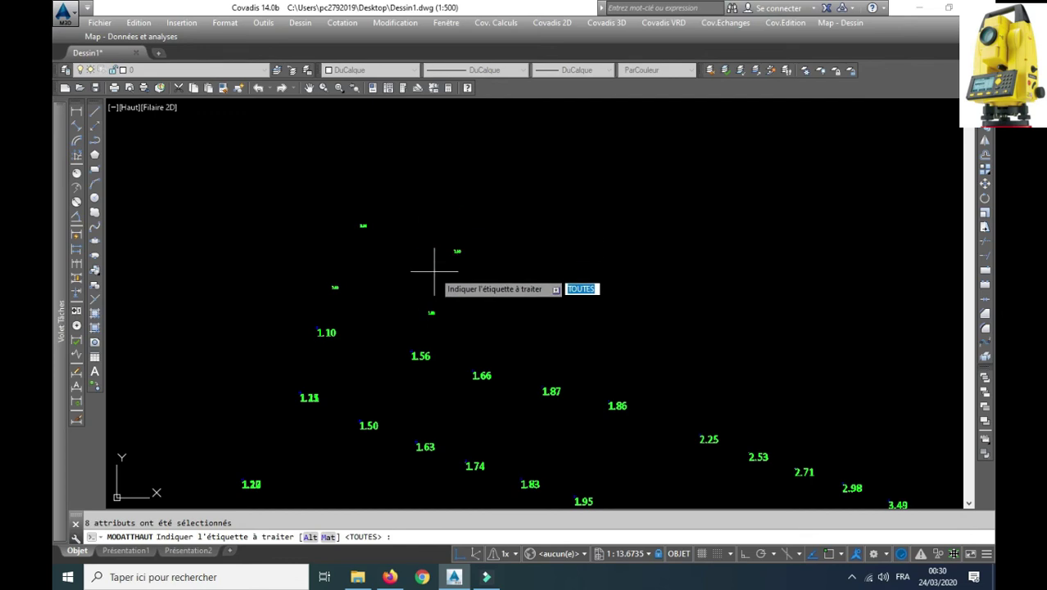
Choose the point-number label and apply a 0.5 mm height
key(Return)
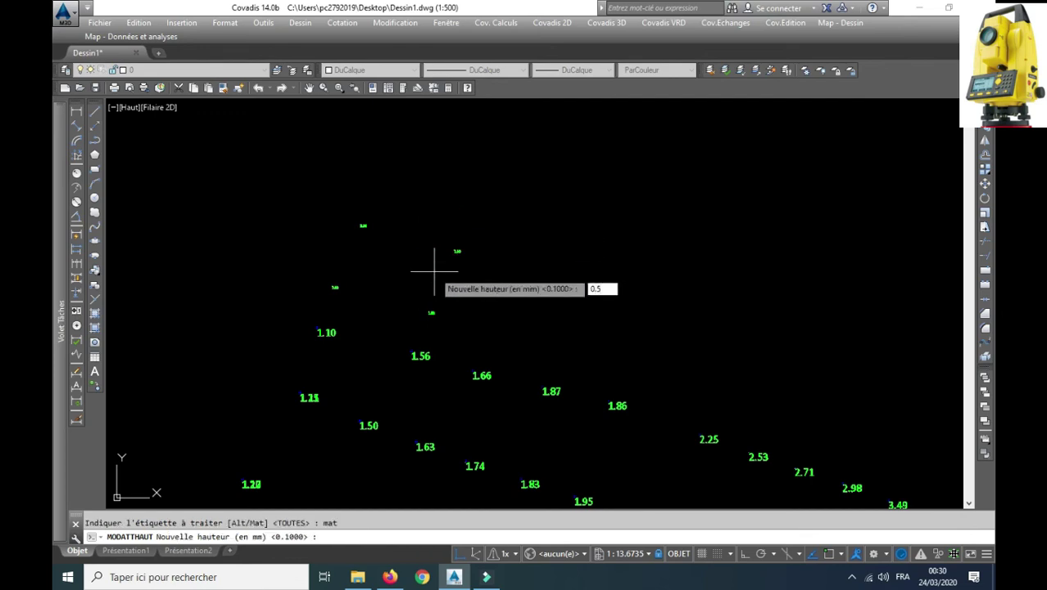
key(Return)
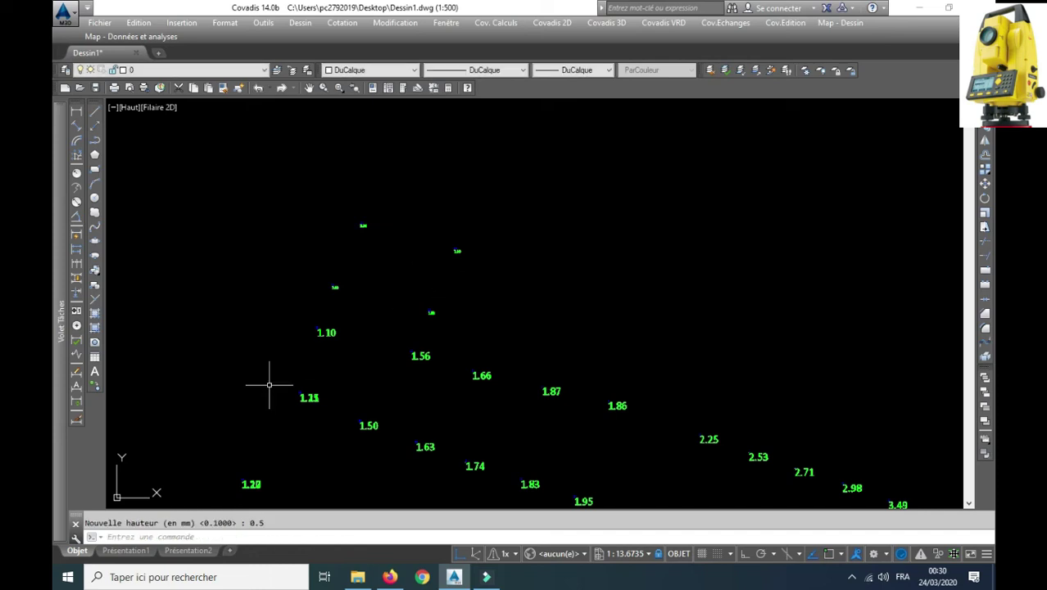
scroll(279, 344, down, 4)
scroll(498, 316, up, 1)
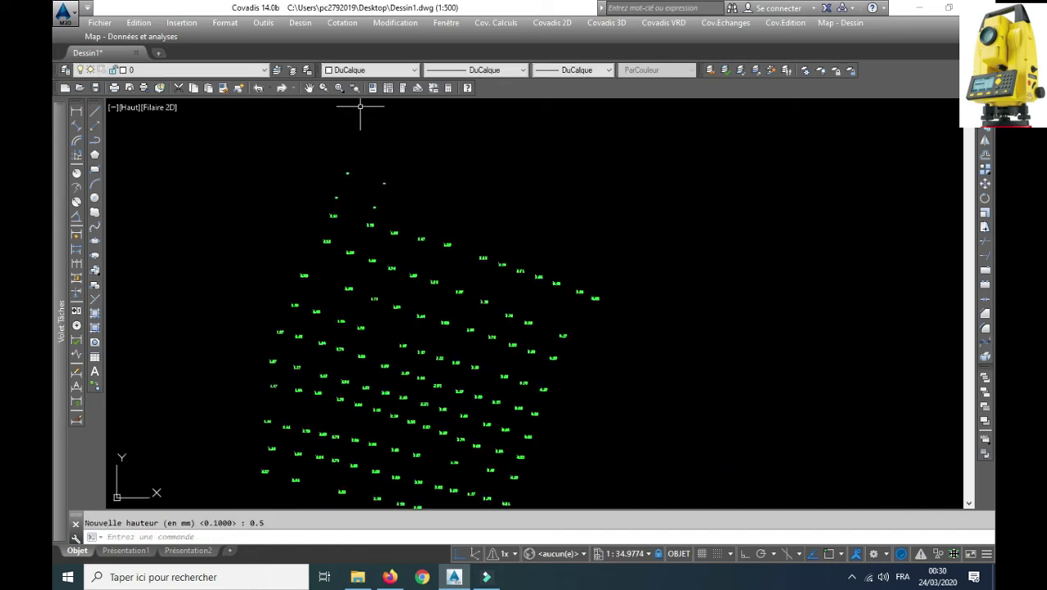
scroll(358, 222, up, 5)
scroll(311, 297, up, 3)
scroll(410, 229, down, 2)
scroll(390, 228, down, 2)
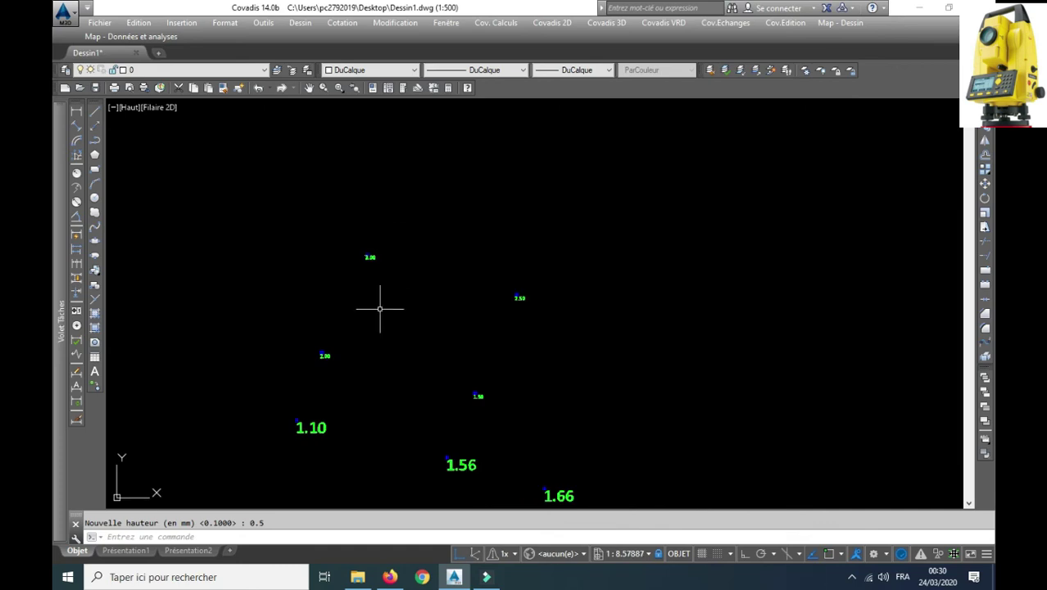
right_click(366, 345)
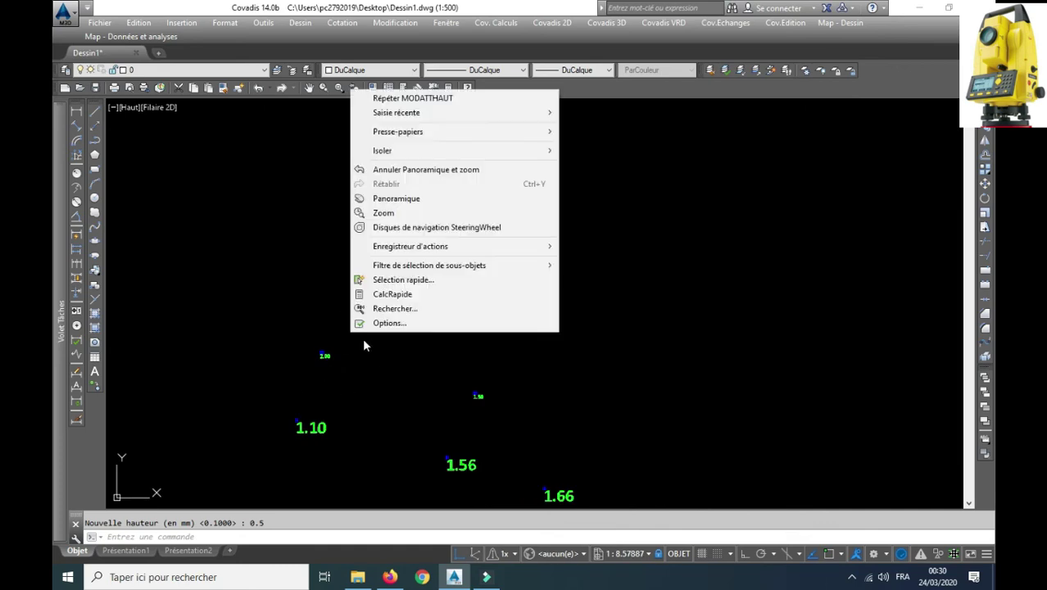
Start MODATTHAUT again, pick the 1.10 point by mistake, and cancel the selection
click(401, 98)
scroll(303, 368, down, 2)
scroll(374, 370, up, 5)
scroll(374, 366, down, 2)
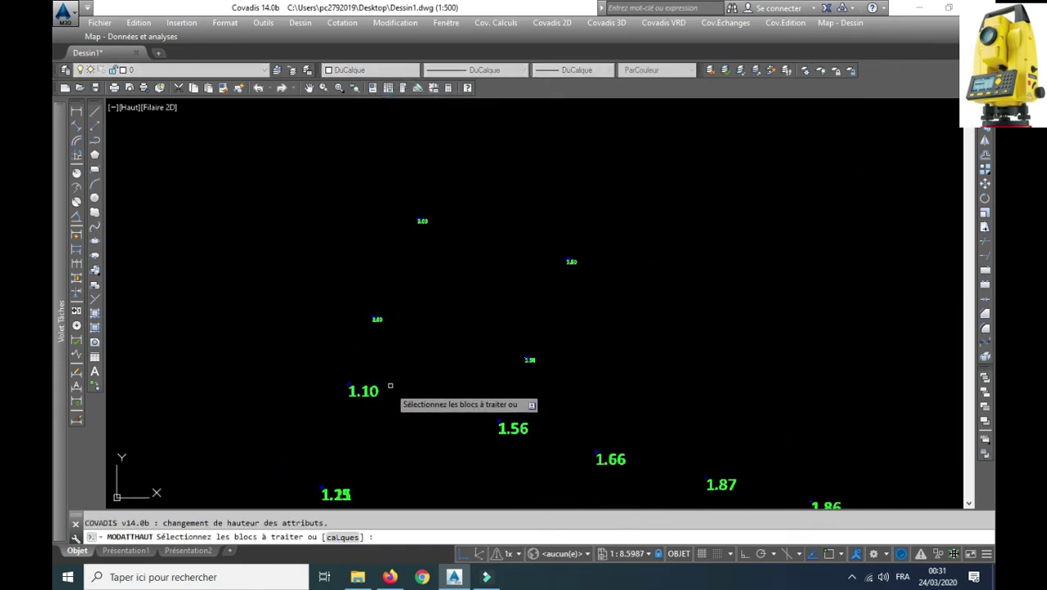
click(386, 387)
right_click(394, 352)
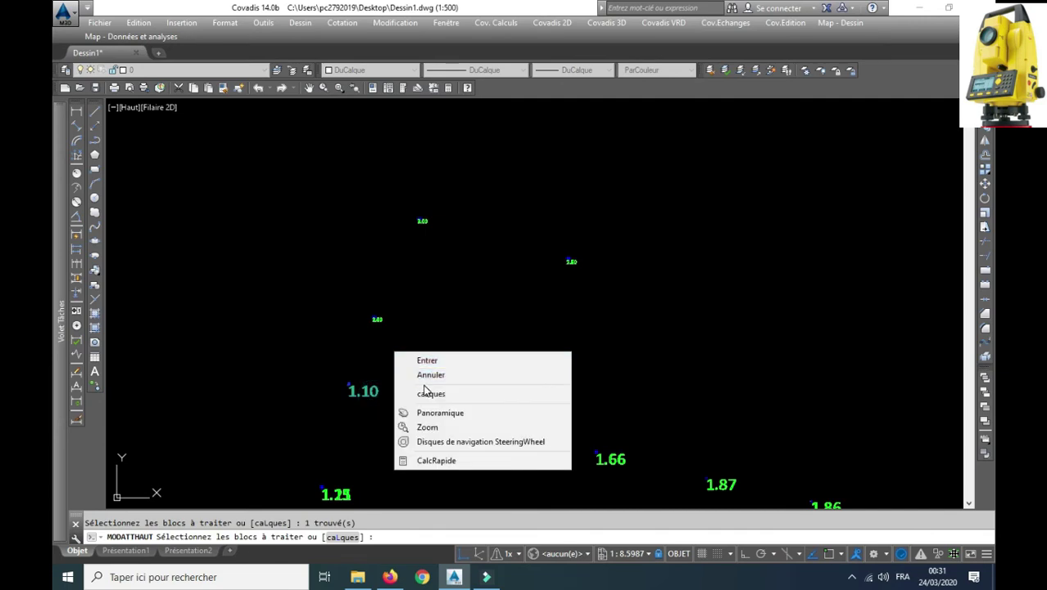
click(472, 220)
click(424, 274)
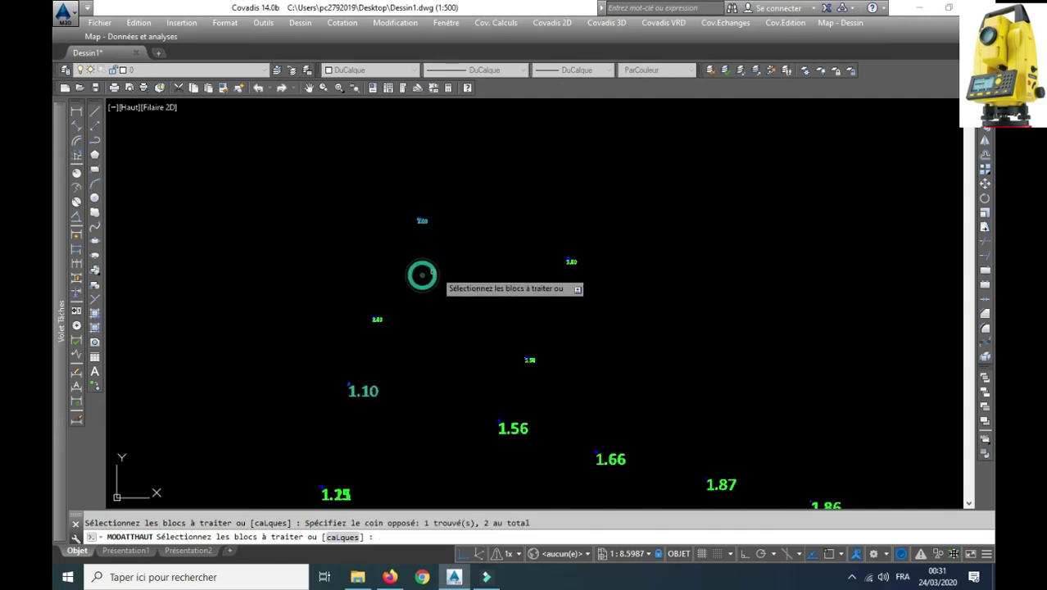
key(Return)
click(600, 226)
Window-select the four upper points and set altitude labels 3.00, 2.50, 2.00, 1.50 to 3 mm
right_click(534, 202)
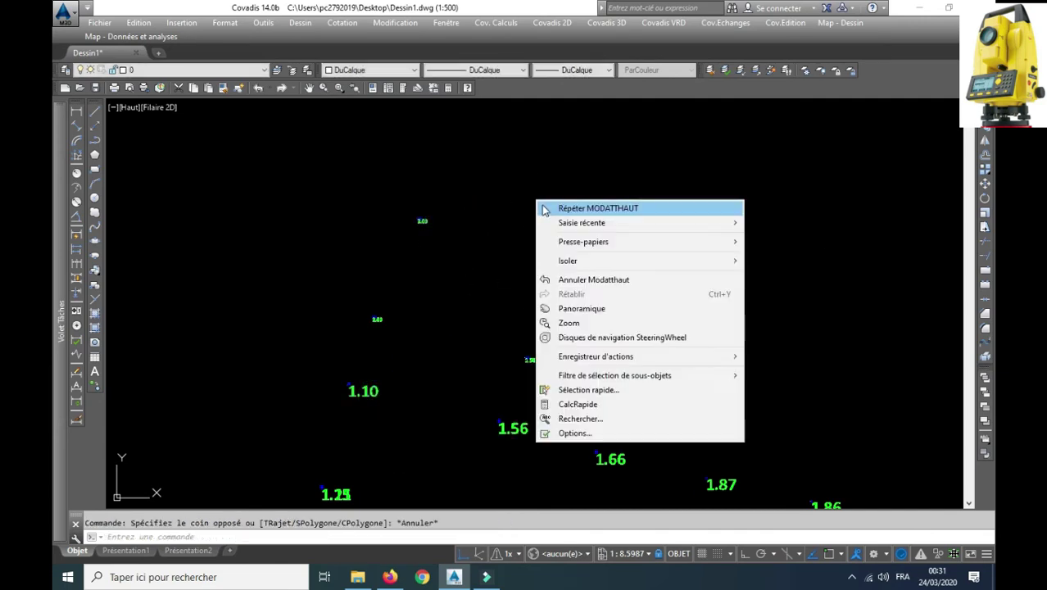
click(544, 207)
click(599, 203)
click(493, 374)
click(460, 167)
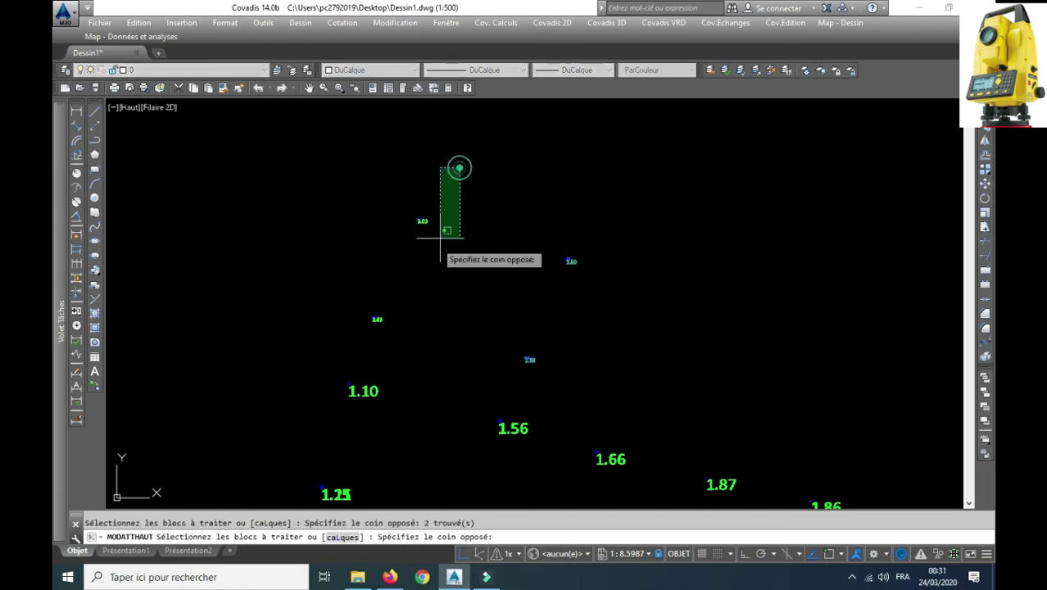
click(360, 323)
right_click(362, 318)
click(374, 260)
text(alt)
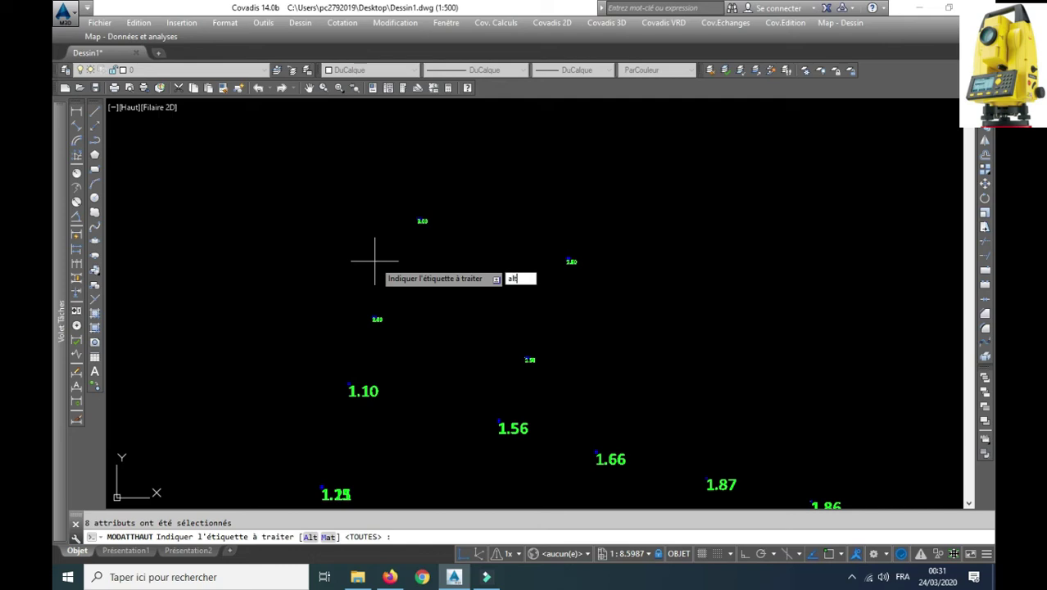
key(Return)
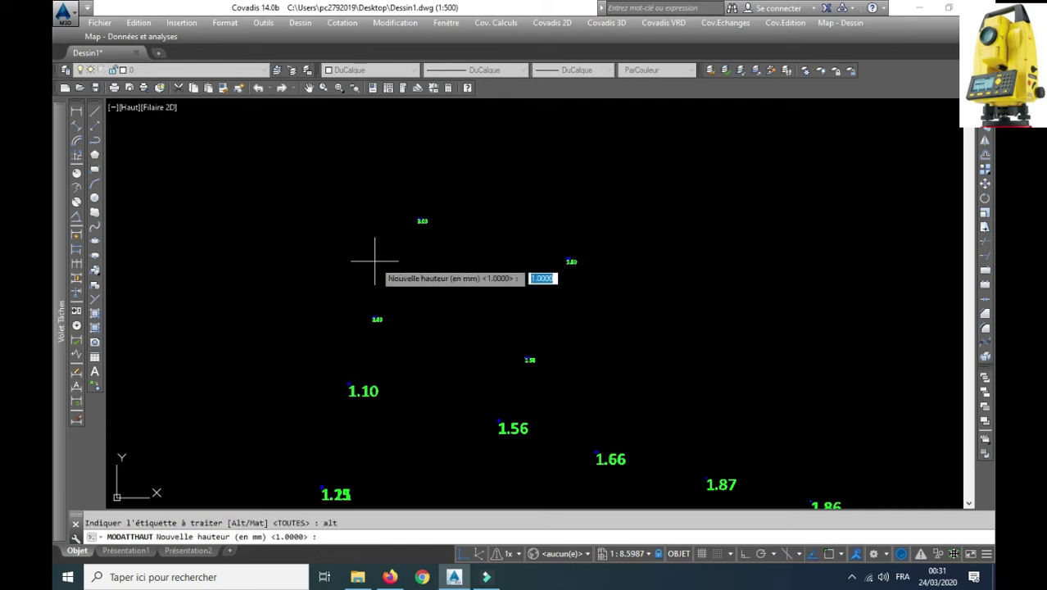
key(Return)
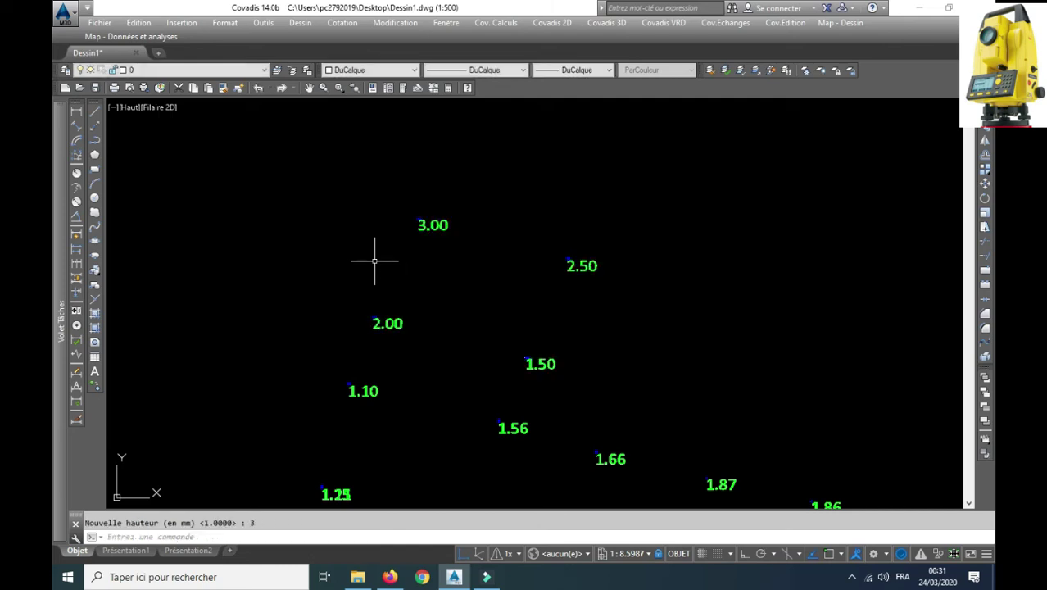
scroll(374, 260, down, 2)
scroll(408, 356, down, 3)
scroll(436, 280, down, 3)
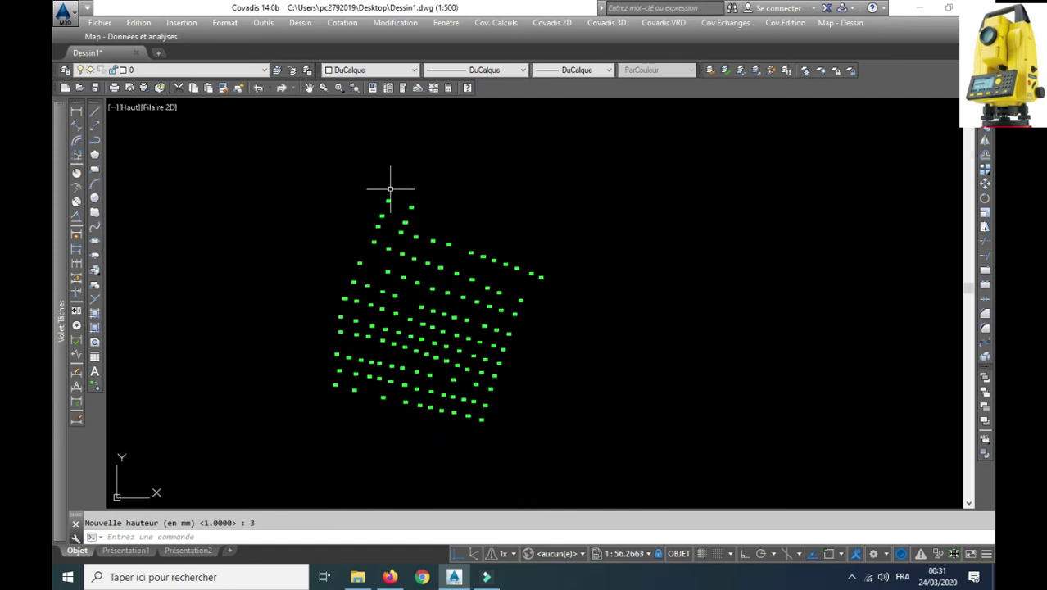
Window-select the points labelled 3.00, 2.50, 2.00 and 1.50 and erase them
scroll(388, 183, up, 2)
click(486, 182)
click(352, 233)
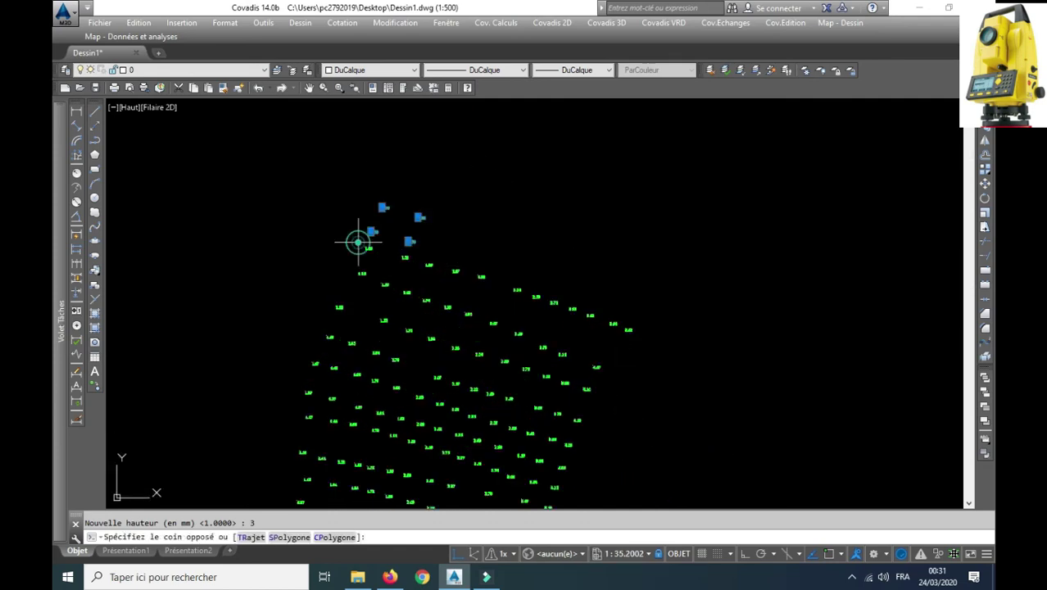
scroll(443, 206, up, 6)
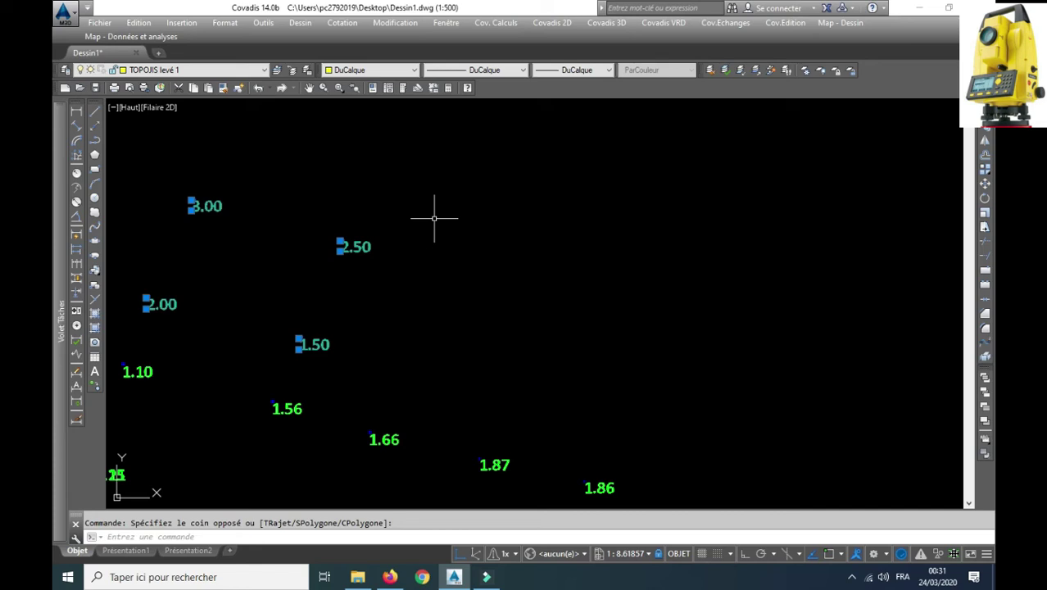
key(Delete)
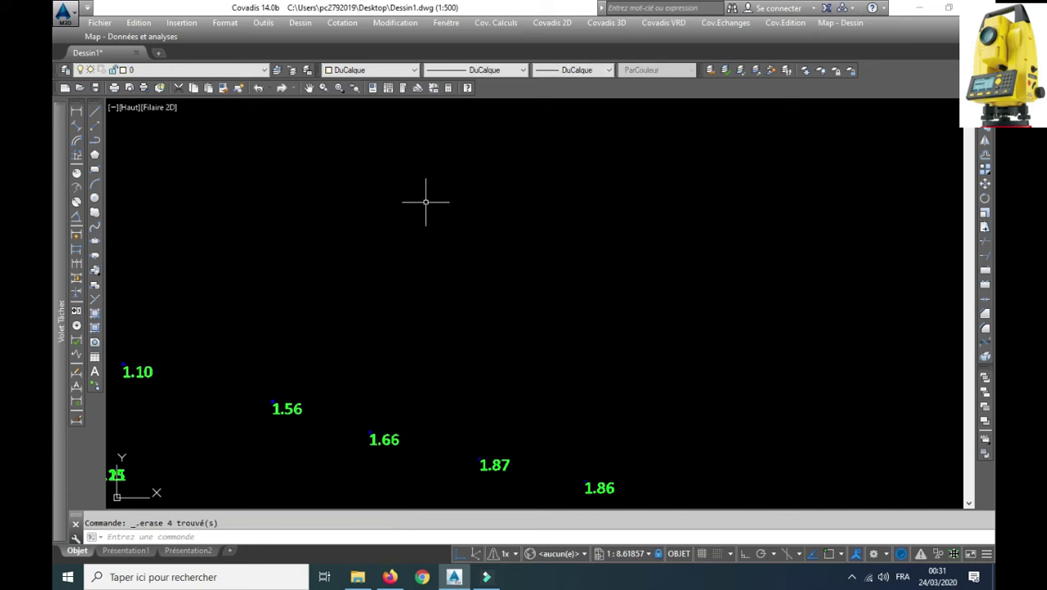
Zoom out and pan to the full point grid, then start the Rectangle command
scroll(484, 248, down, 3)
scroll(485, 243, down, 3)
scroll(474, 164, down, 2)
mouse_move(475, 163)
middle_down()
mouse_move(549, 242)
mouse_move(556, 235)
middle_up()
click(557, 24)
mouse_move(587, 90)
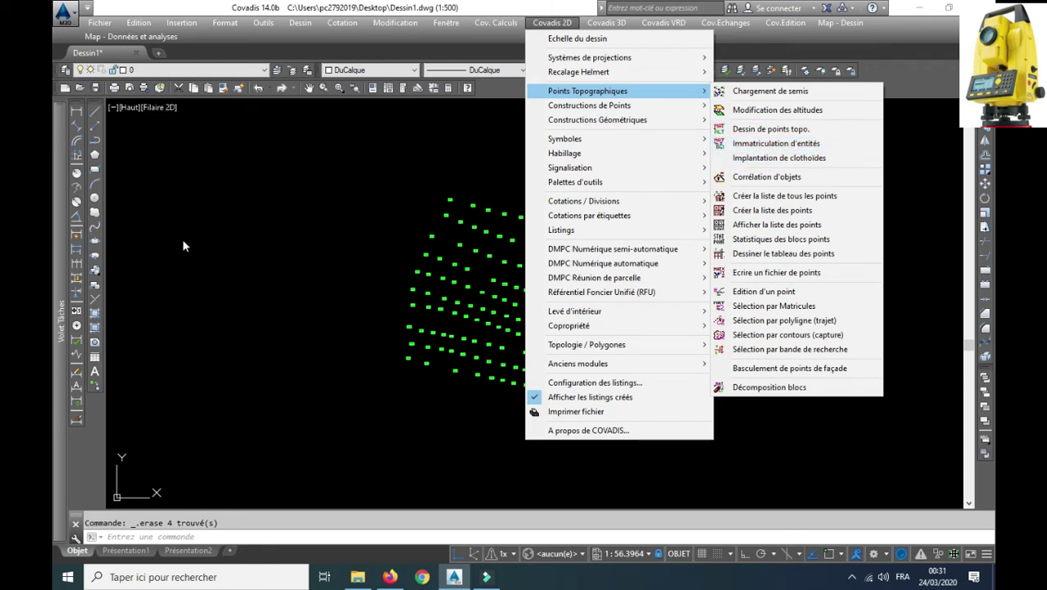
click(95, 169)
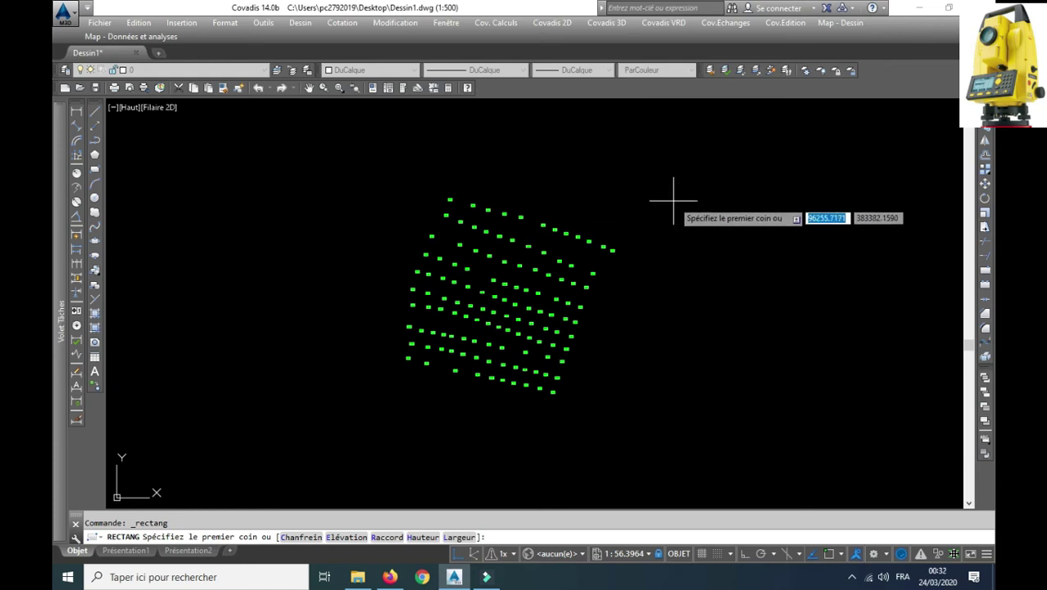
Draw a rectangle to the right of the point grid and open the Points Topographiques commands
click(647, 209)
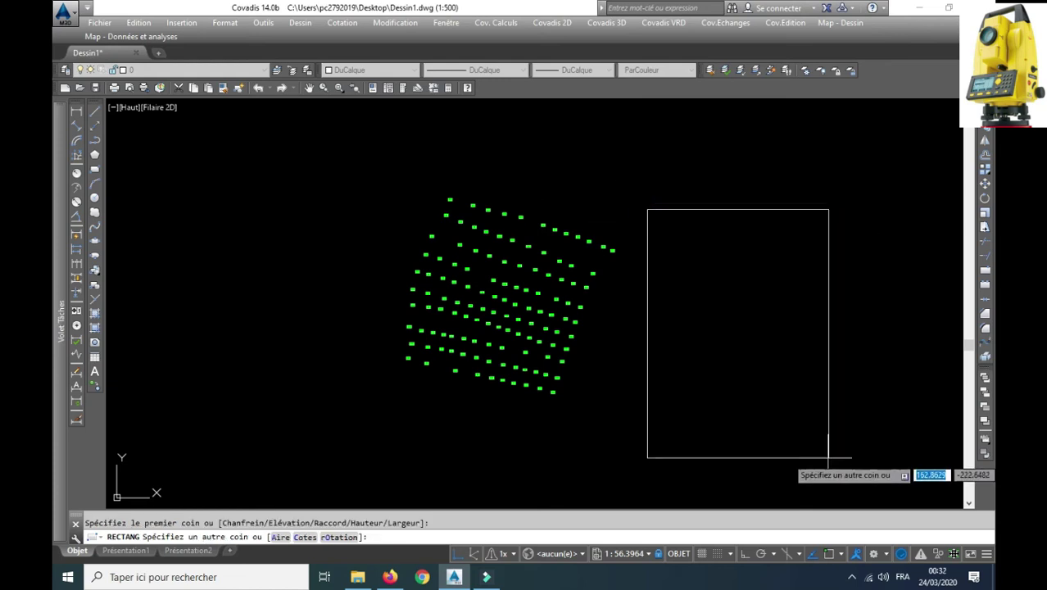
click(720, 303)
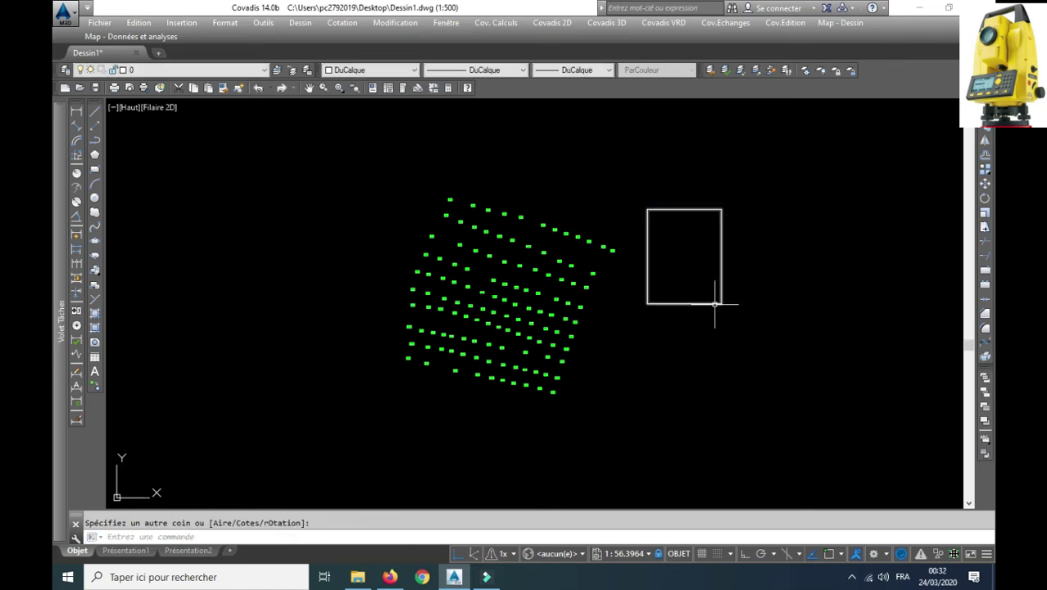
click(550, 23)
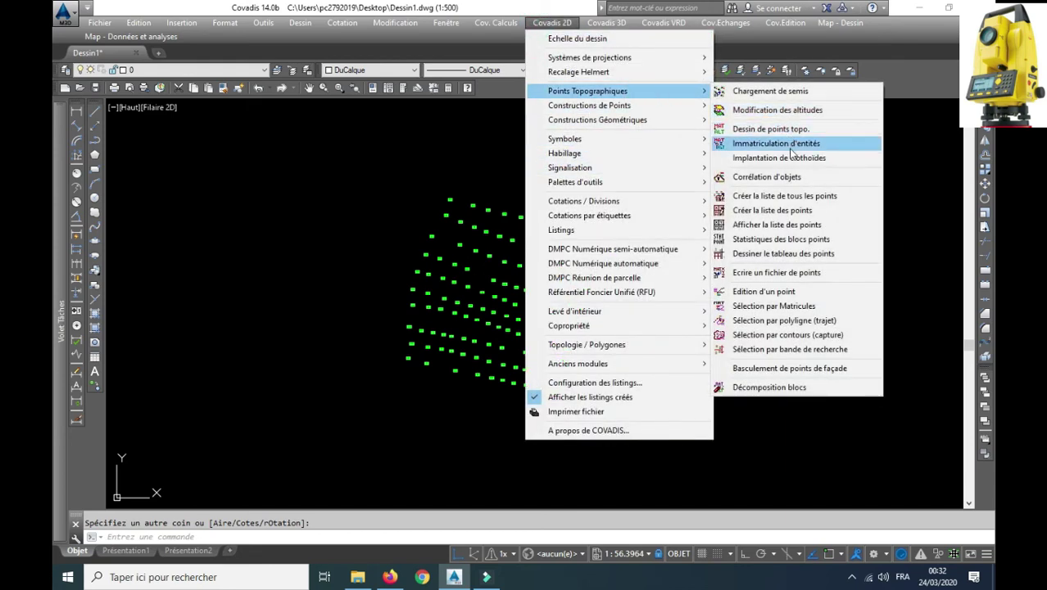
click(786, 335)
click(706, 279)
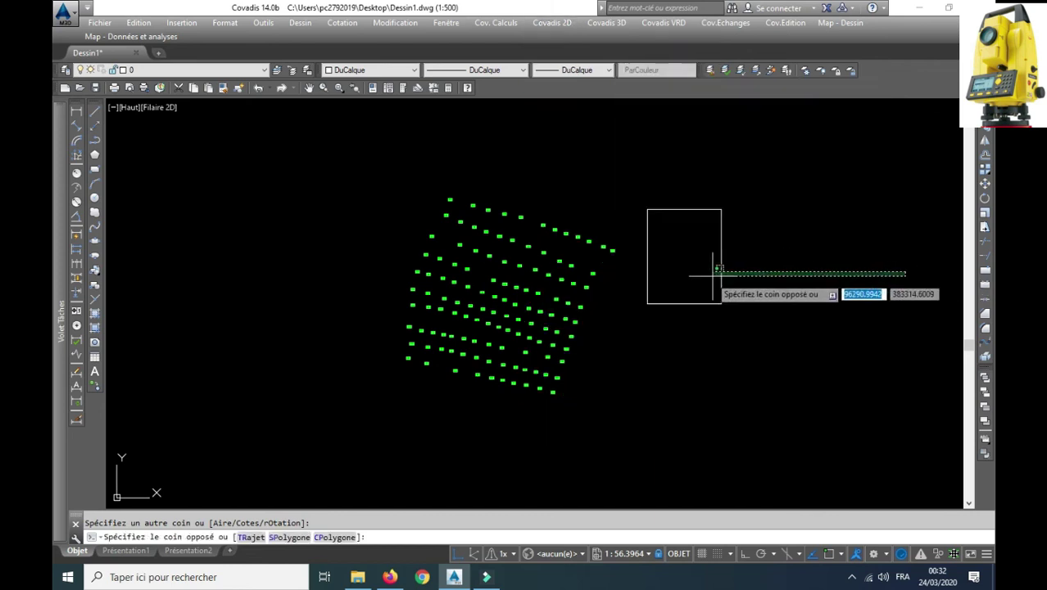
click(551, 23)
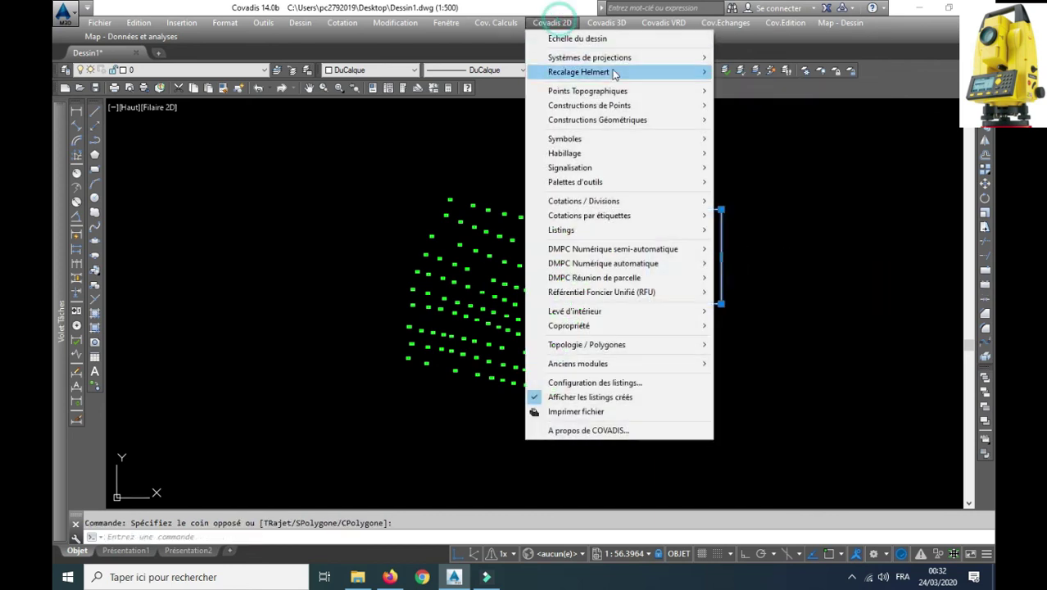
mouse_move(587, 91)
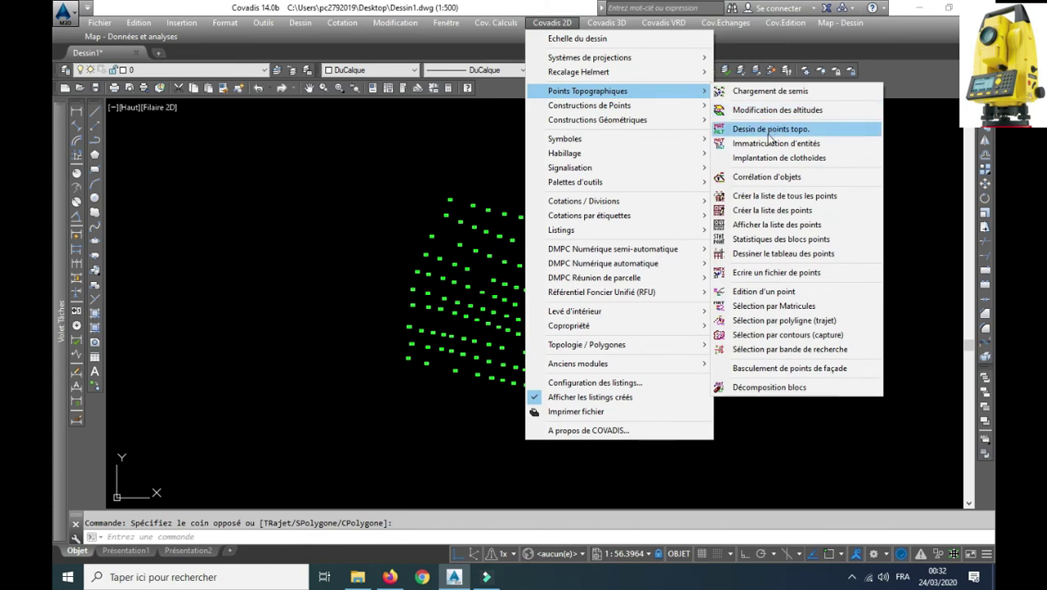
Start Immatriculation d'entités, accept the insertion settings, and decline arc/circle centre points
click(770, 143)
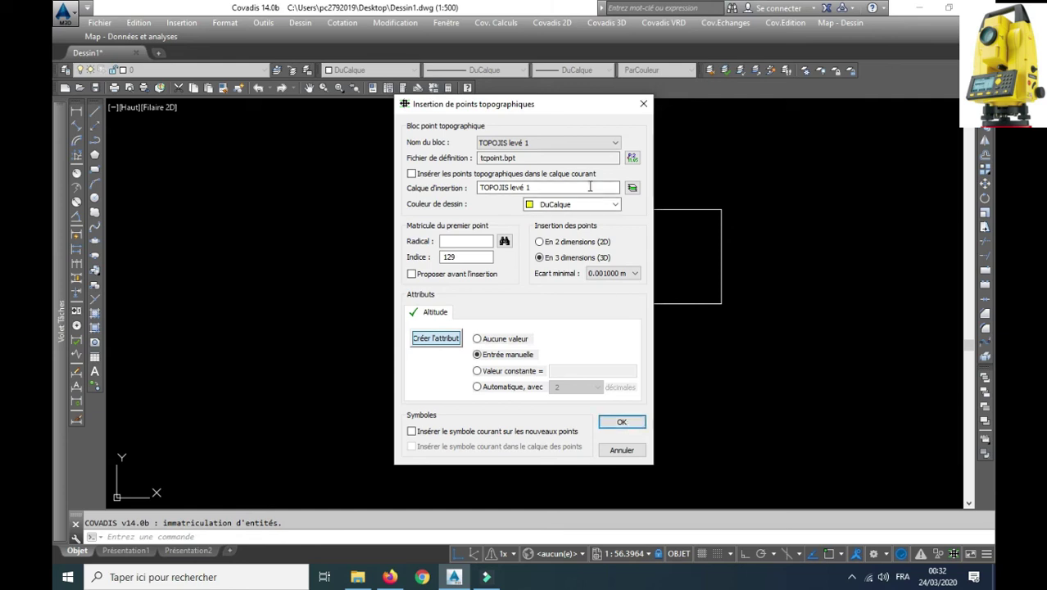
click(624, 422)
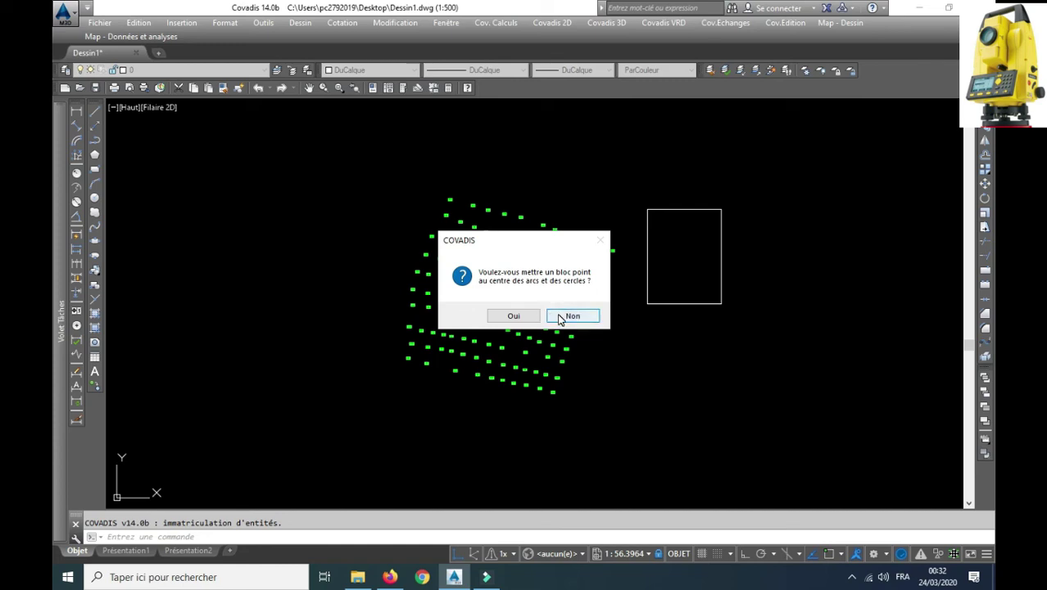
click(562, 317)
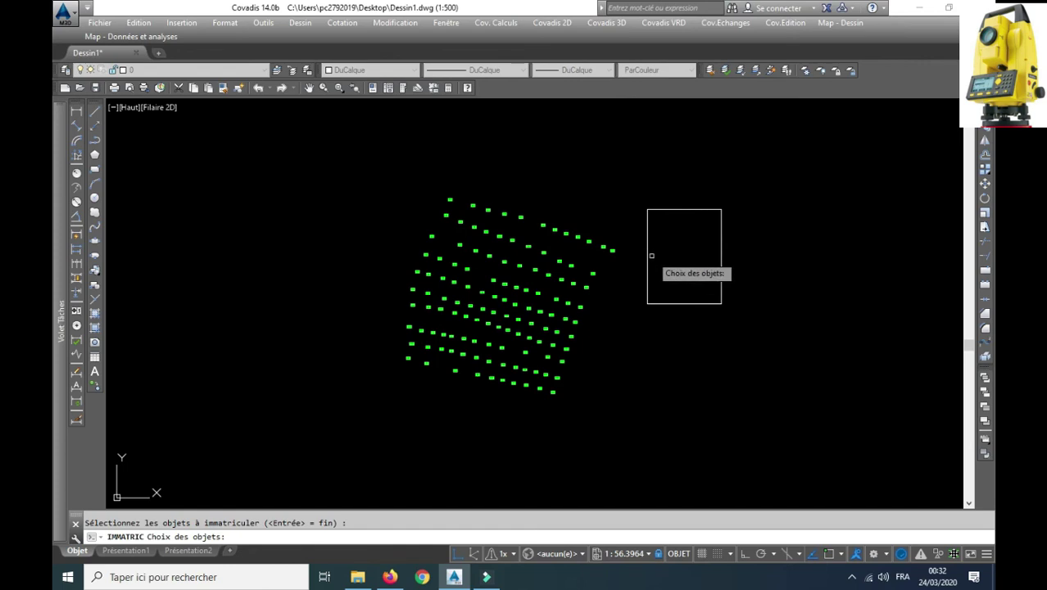
Register the rectangle's corners as points 129–132 with altitudes 2, 2, 2 and 2.5
click(648, 256)
key(Return)
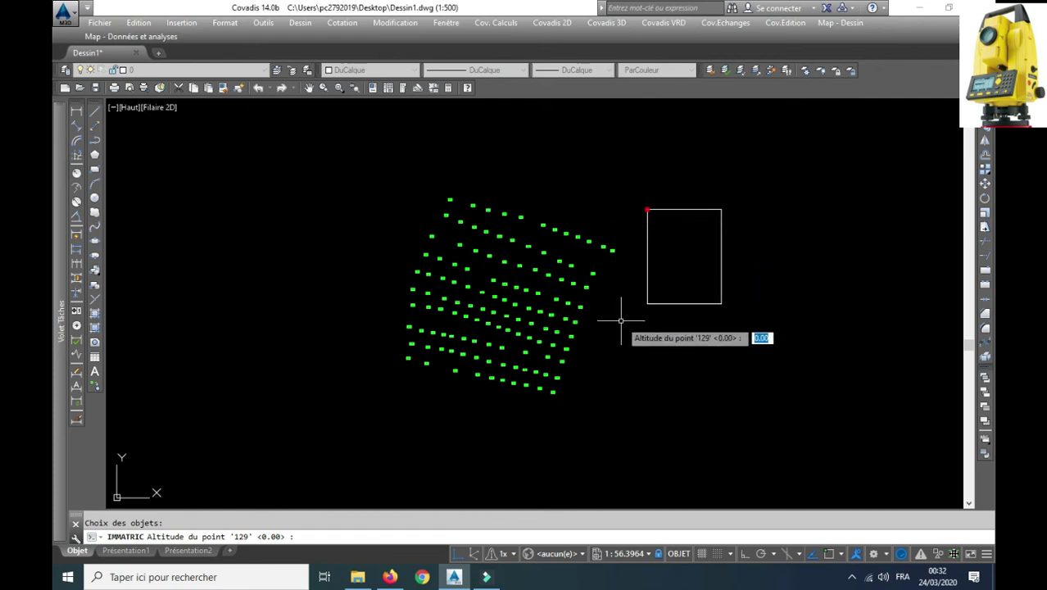
text(2)
key(Return)
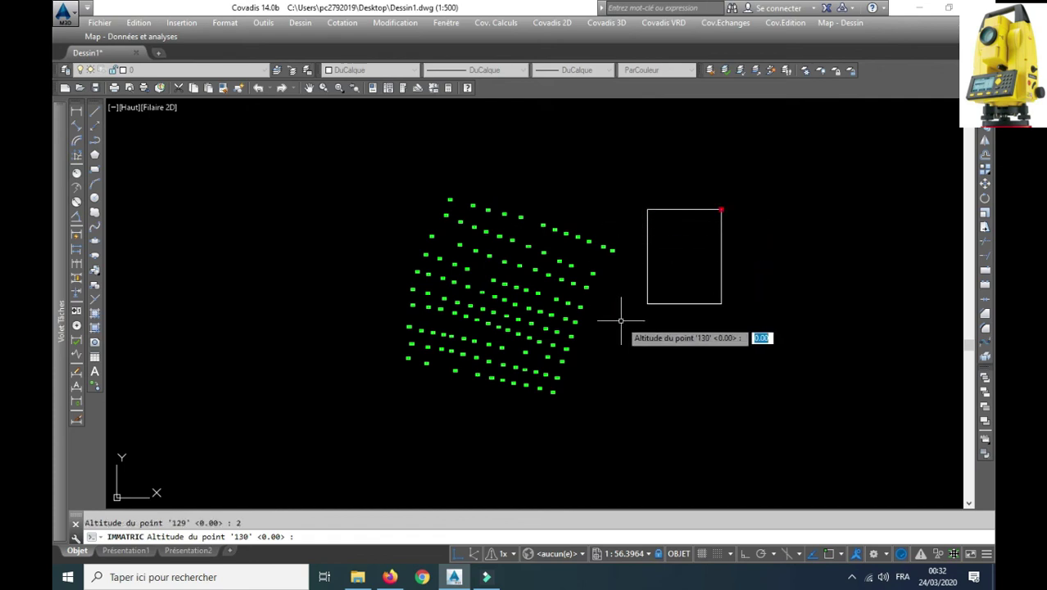
text(2)
key(Return)
text(2)
key(Return)
text(2.5)
key(Return)
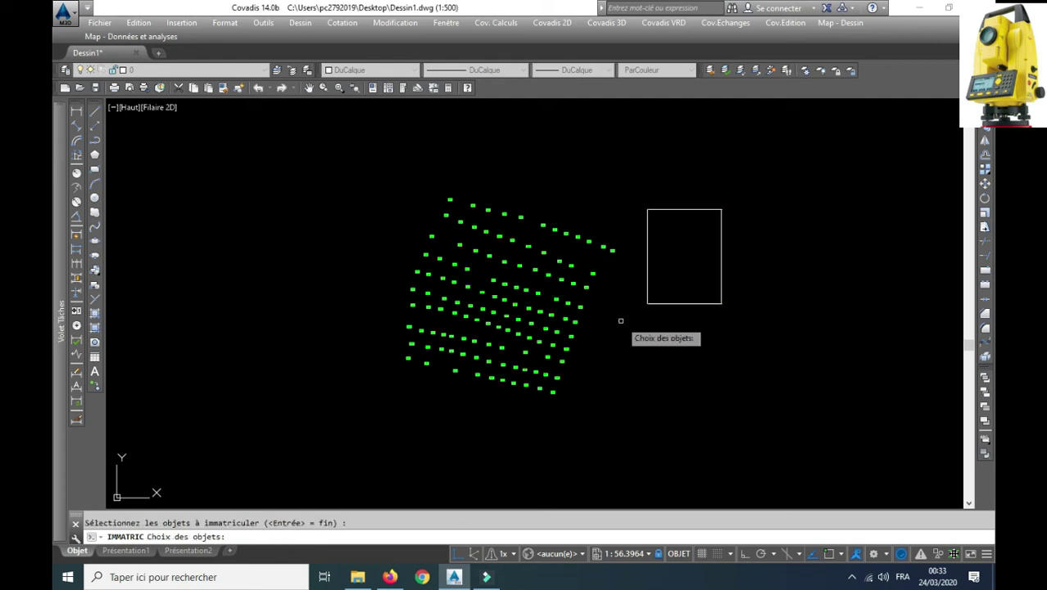
key(Escape)
Set the altitude (Alt) labels of the four rectangle corner points to 3 mm high
click(717, 229)
scroll(717, 226, up, 5)
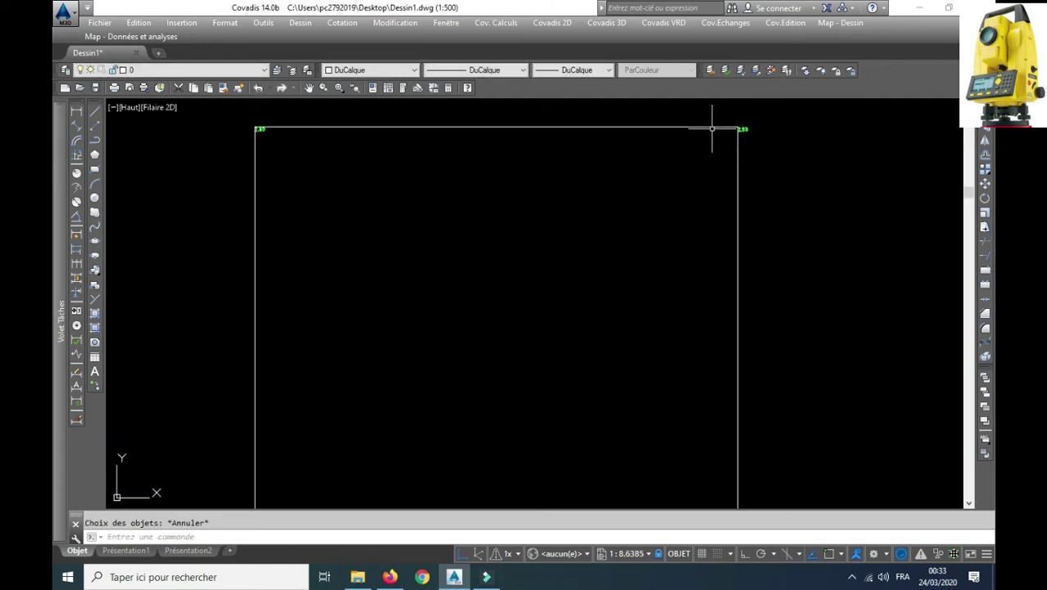
scroll(711, 140, down, 5)
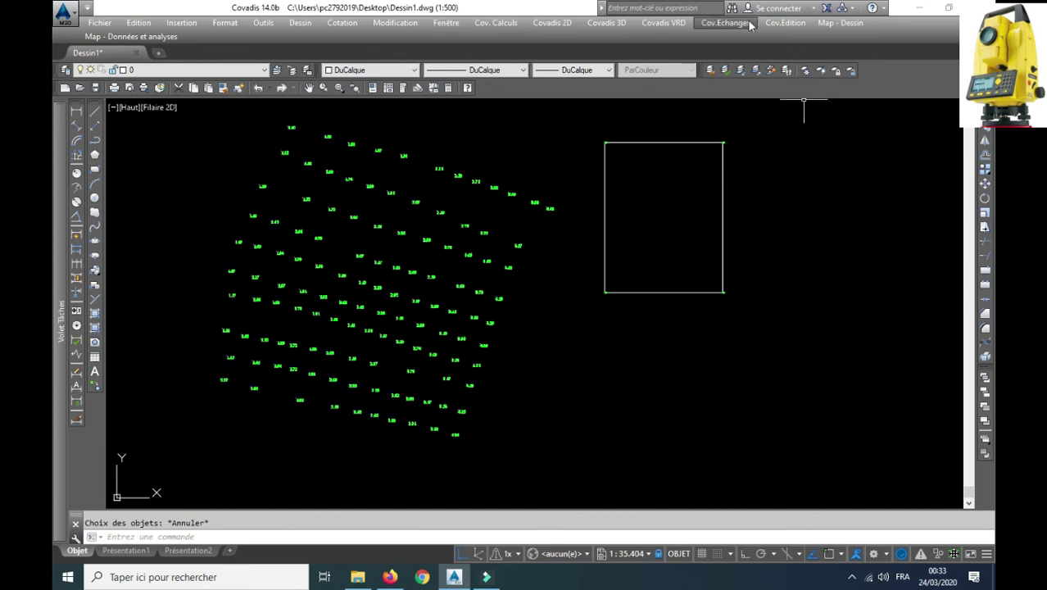
click(778, 23)
mouse_move(794, 96)
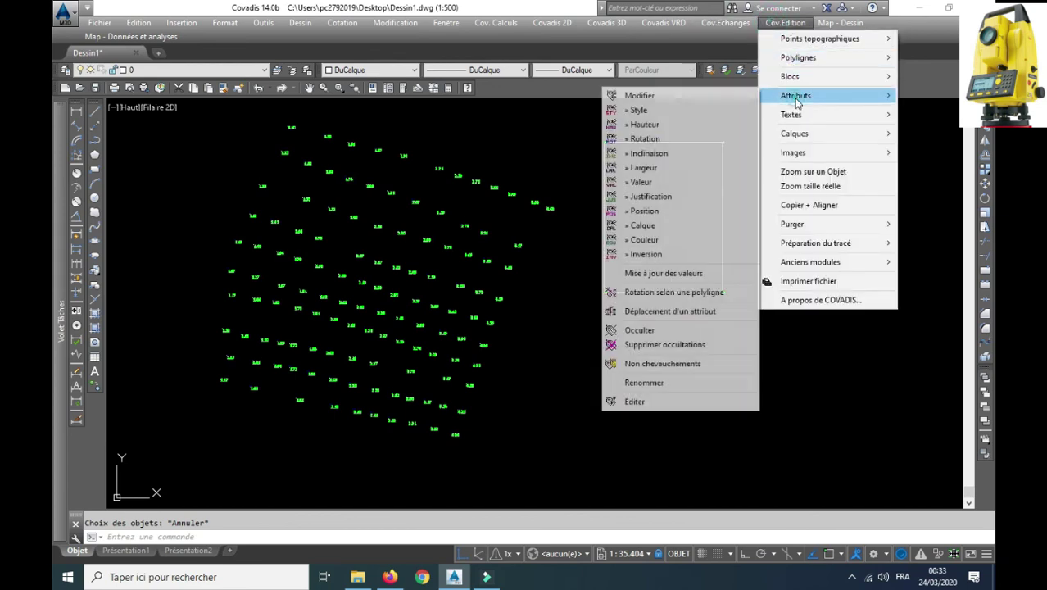
click(696, 123)
click(795, 129)
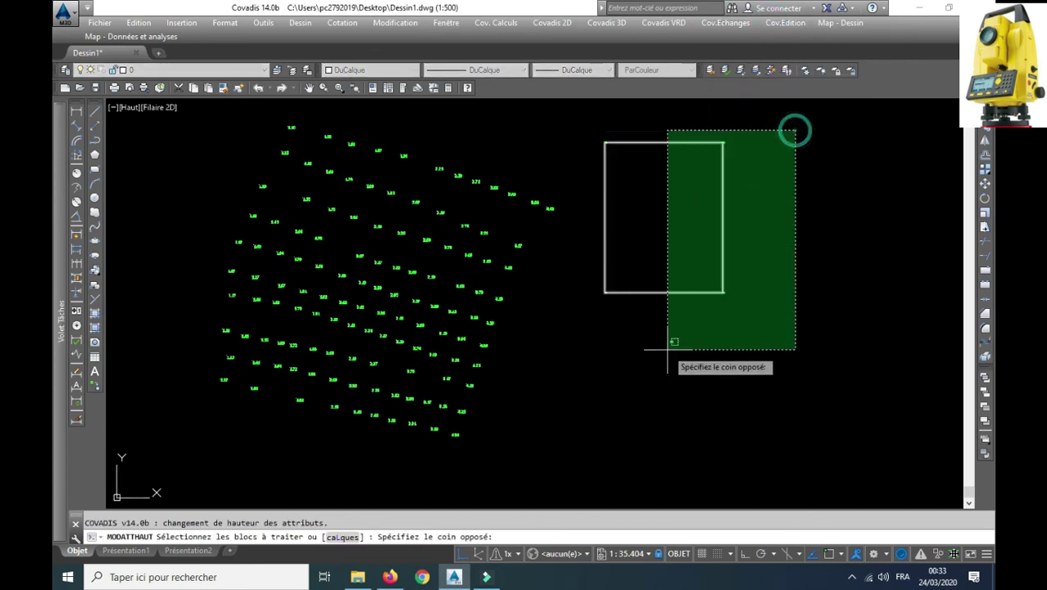
click(586, 354)
right_click(602, 295)
click(608, 301)
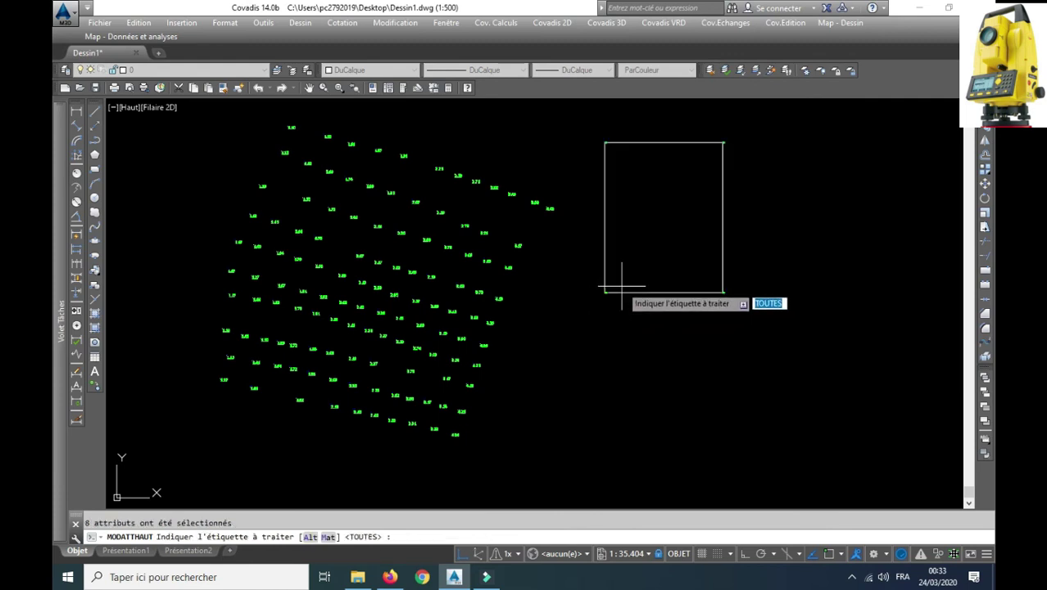
text(alt)
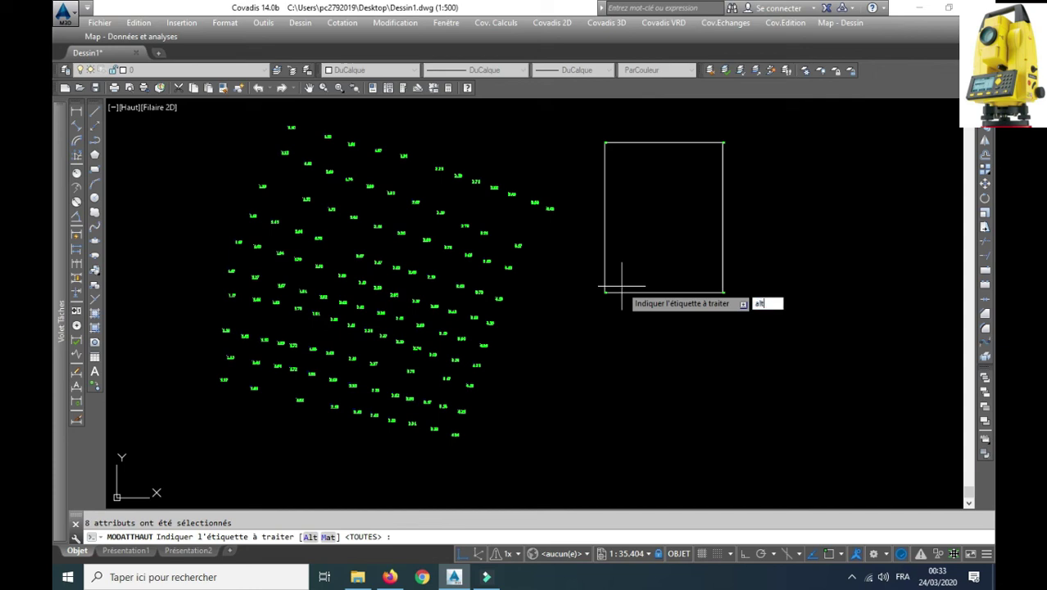
key(Return)
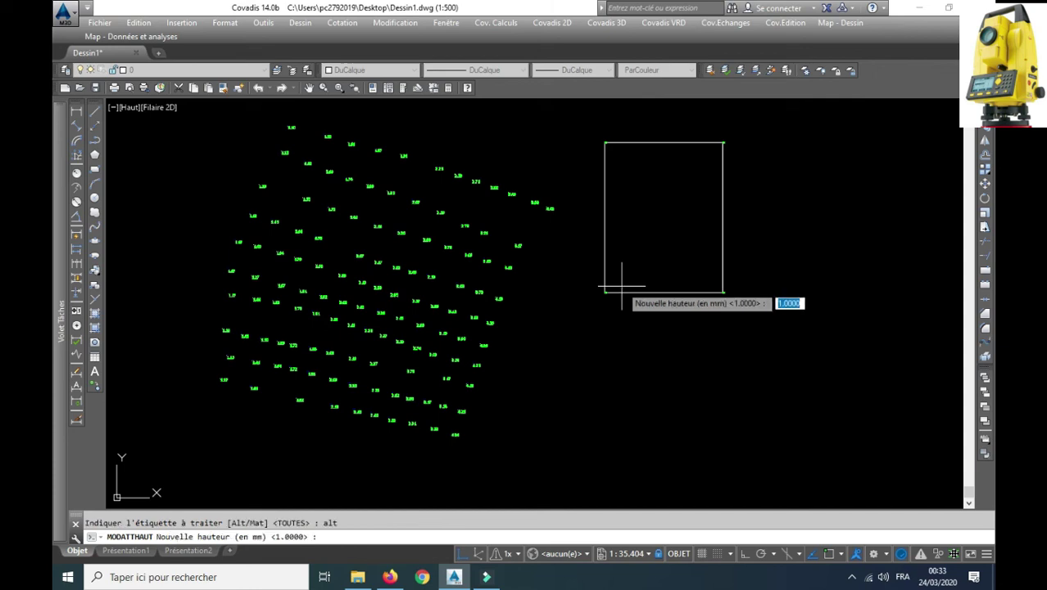
text(3)
key(Return)
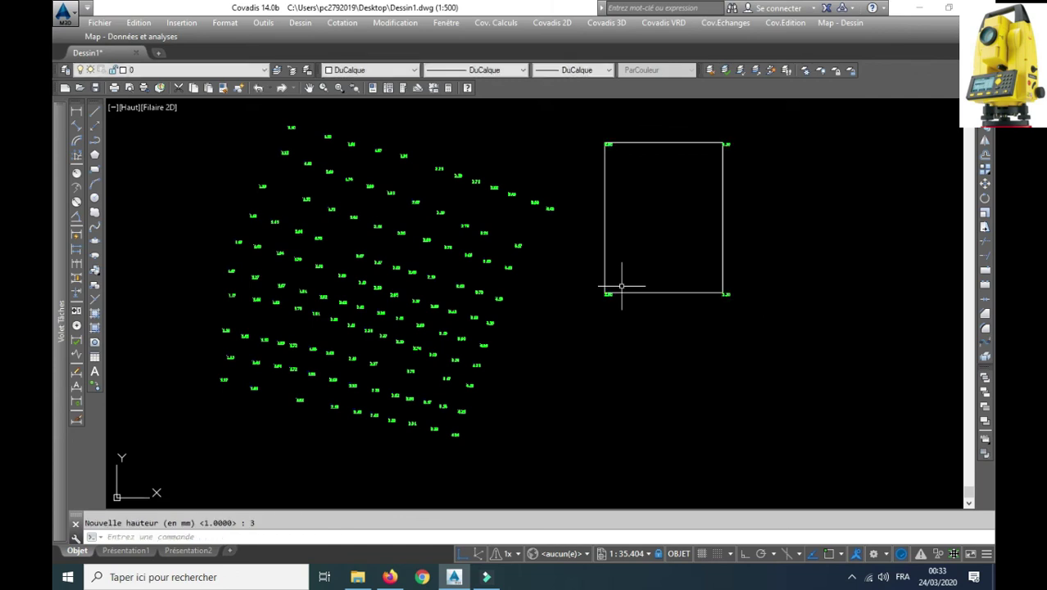
Set the corner points' point-number (Mat) labels to 0.5 mm high
right_click(654, 215)
click(665, 219)
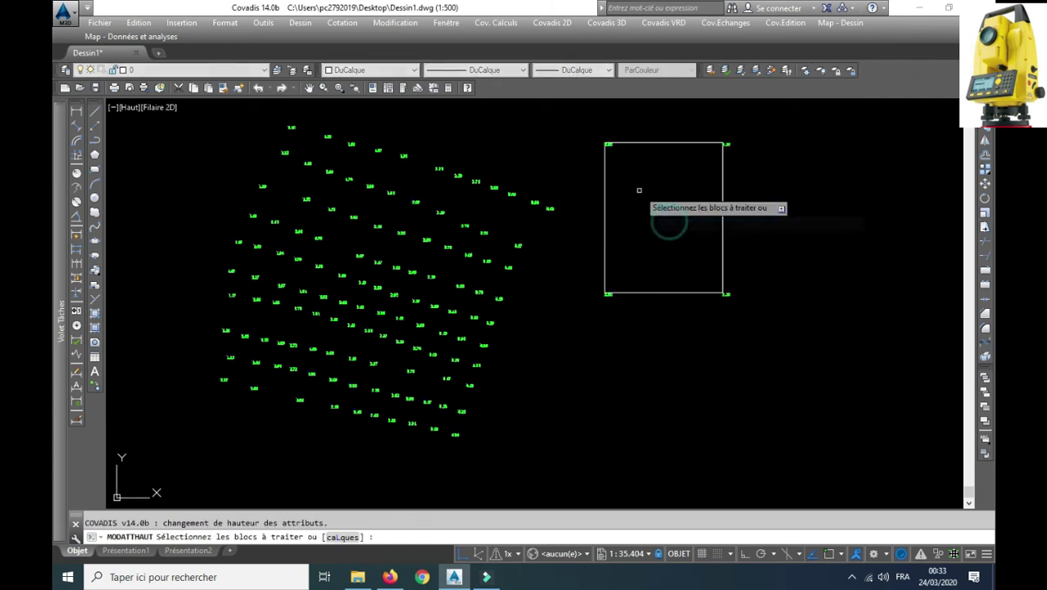
click(741, 123)
click(587, 387)
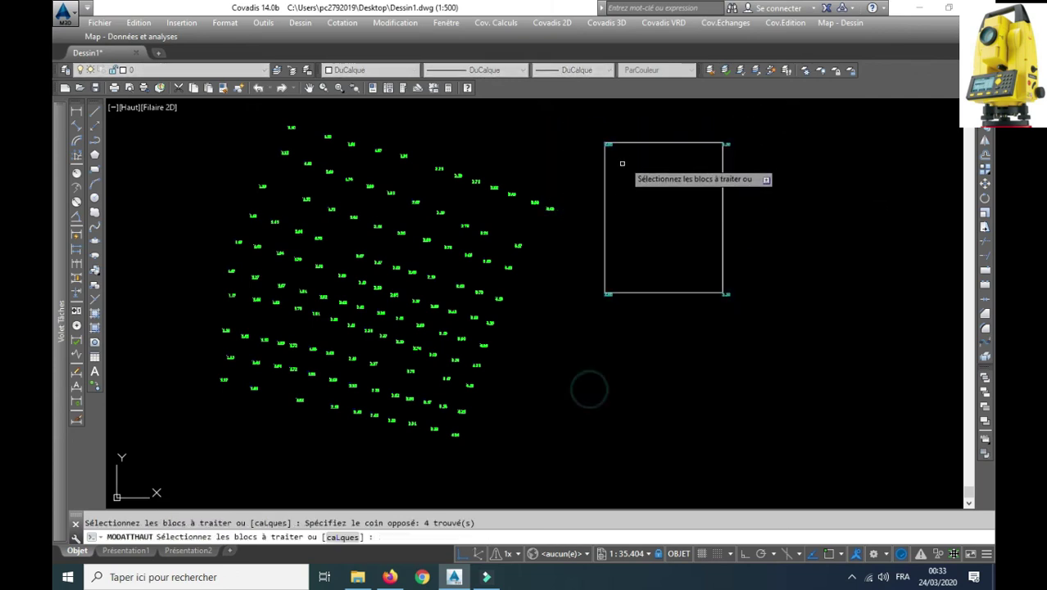
right_click(624, 172)
click(635, 169)
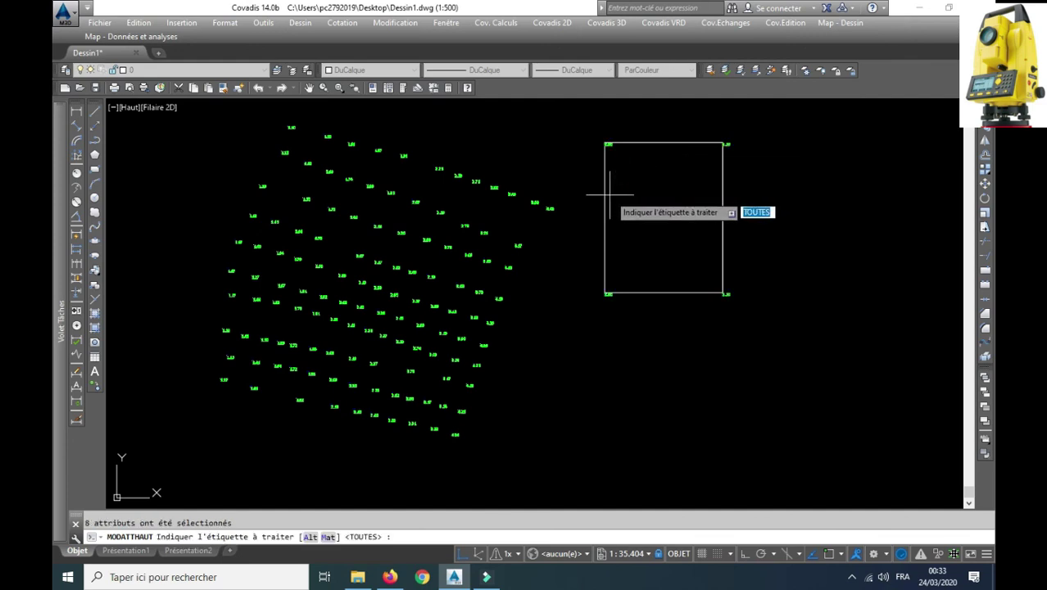
text(ma)
key(Return)
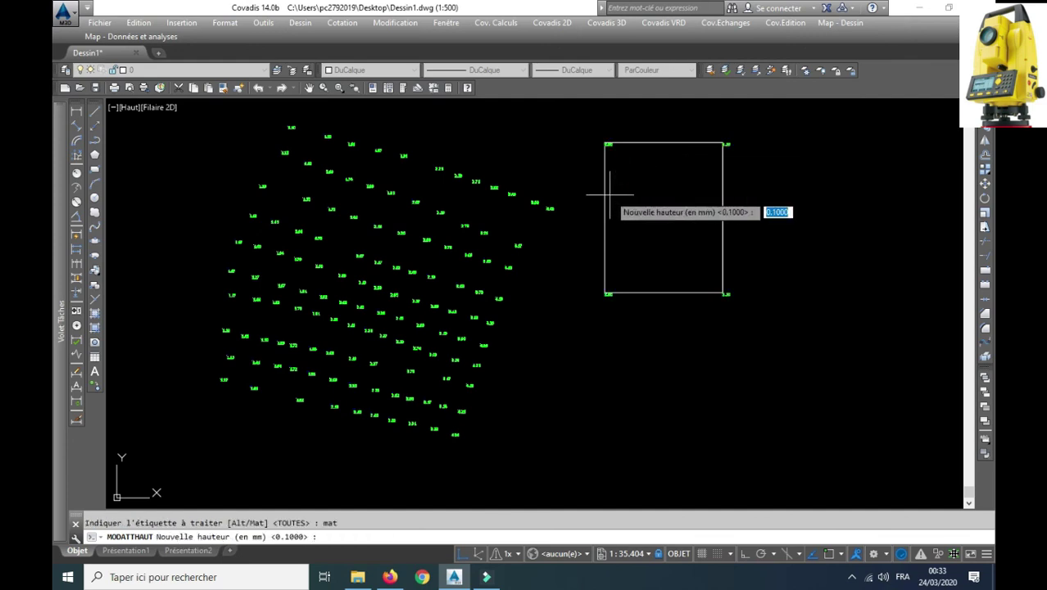
text(0.5)
key(Return)
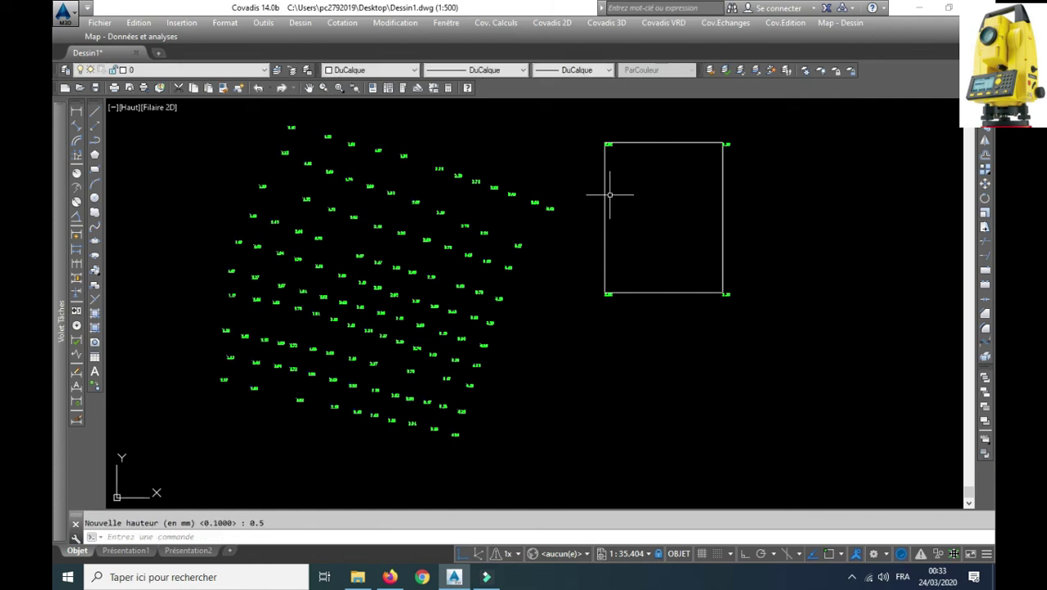
Window-select the rectangle outline and delete it
scroll(631, 105, up, 4)
scroll(631, 105, up, 2)
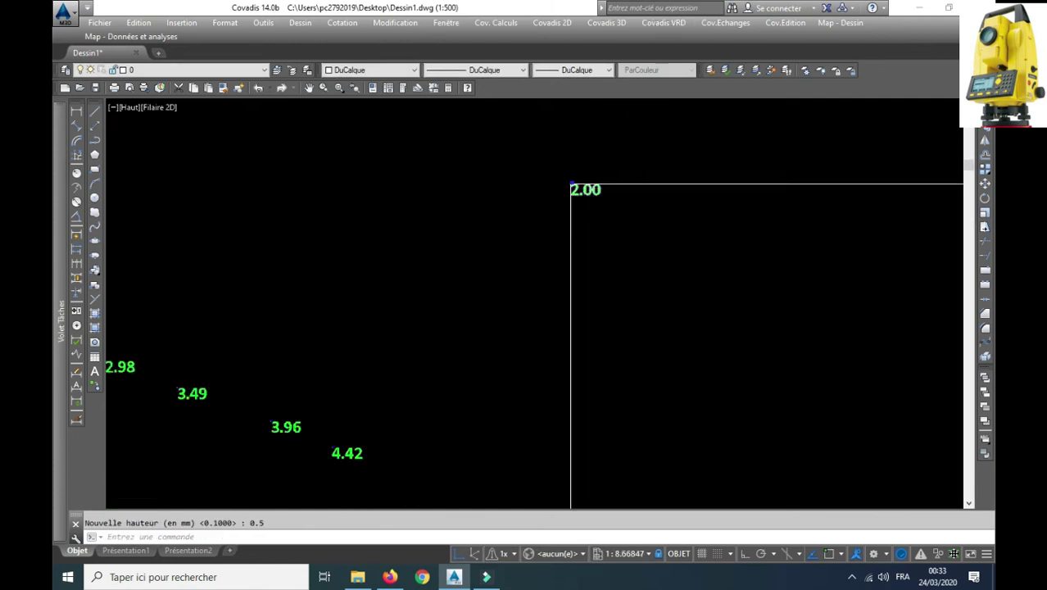
scroll(532, 140, down, 5)
scroll(655, 143, up, 3)
click(658, 140)
scroll(647, 205, down, 2)
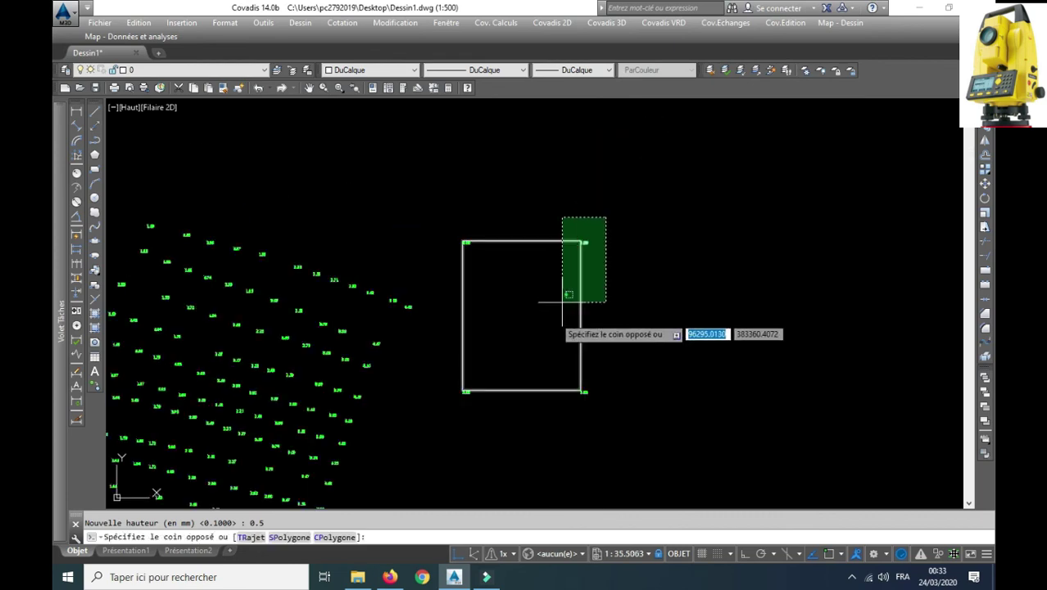
click(435, 424)
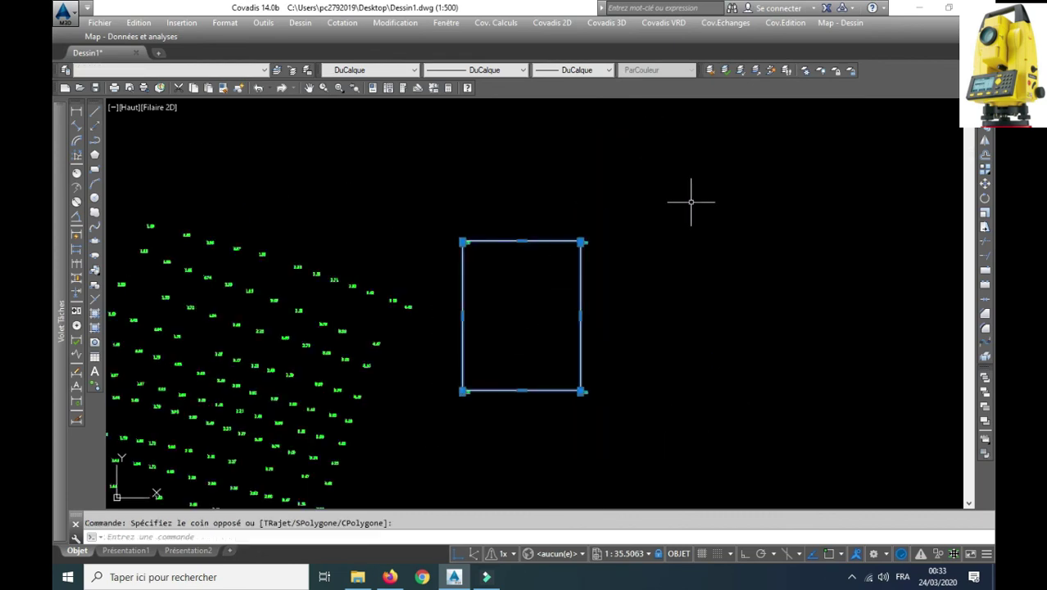
key(Delete)
Zoom to extents to show all surveyed points, then bring up Covadis 2D topographic point tools
scroll(692, 217, down, 3)
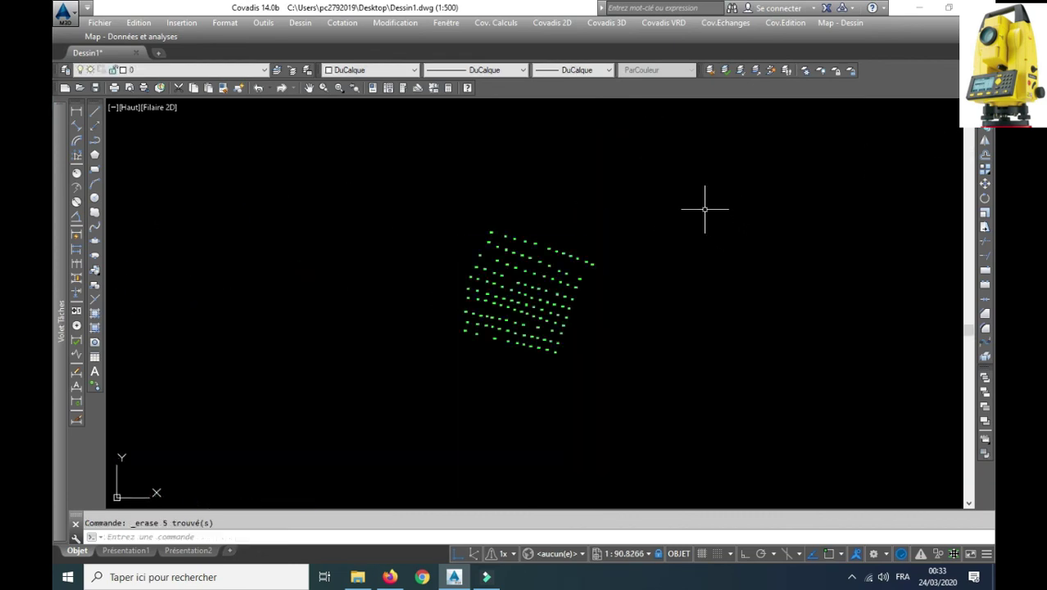
middle_click(706, 210)
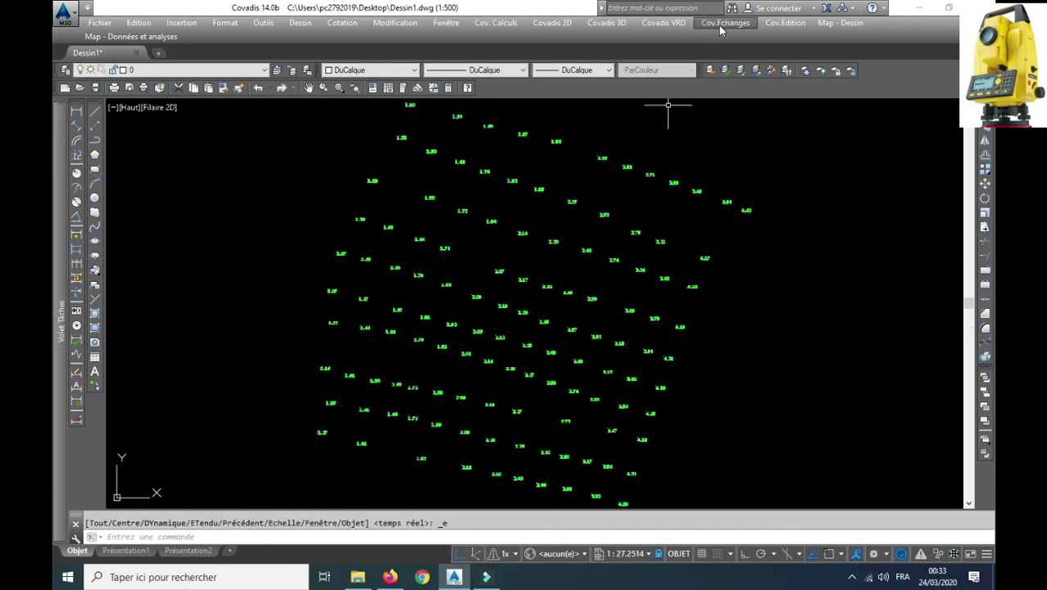
click(603, 23)
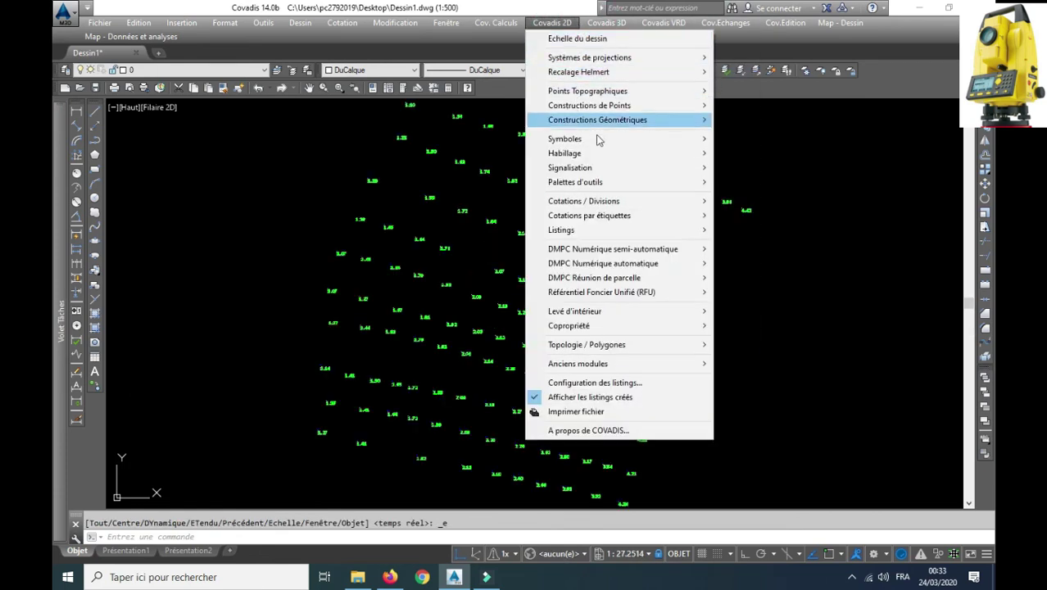
mouse_move(551, 23)
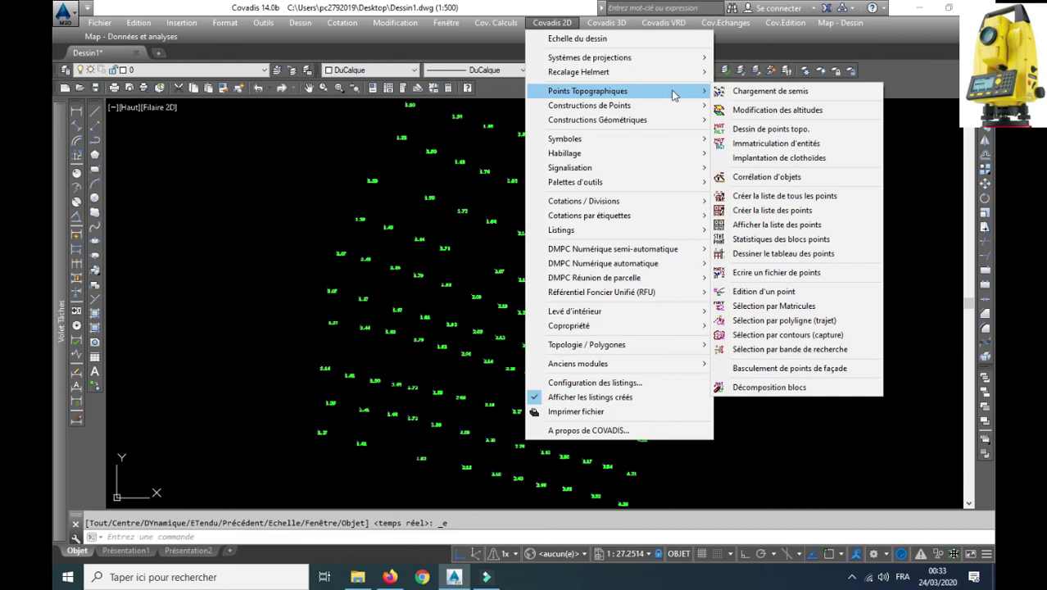
mouse_move(587, 91)
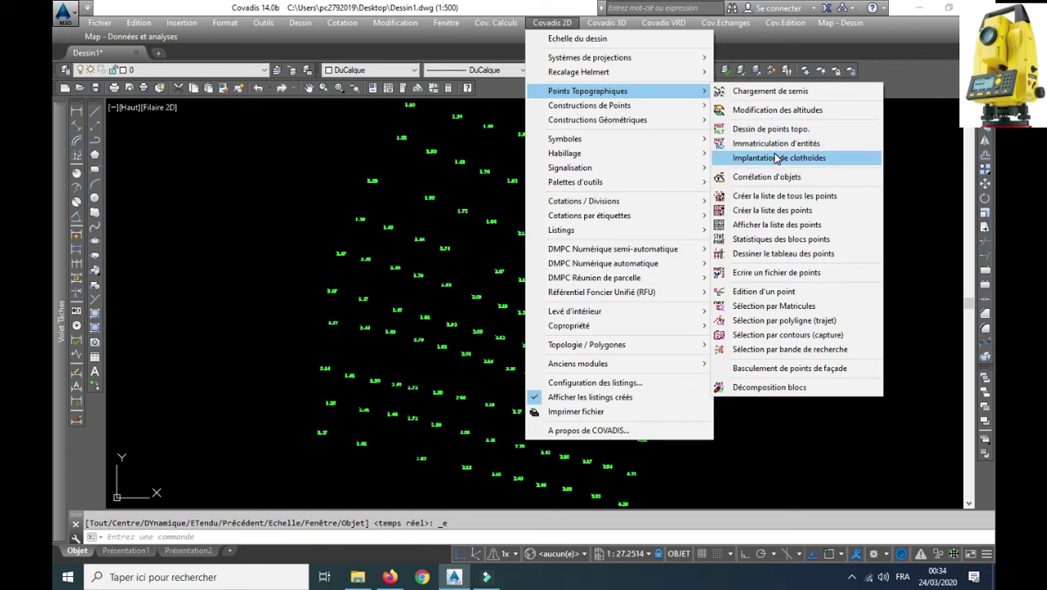
Start Implantation de clothoïdes, accept the insertion settings, and pick the straight alignment's tangent and second points
click(774, 157)
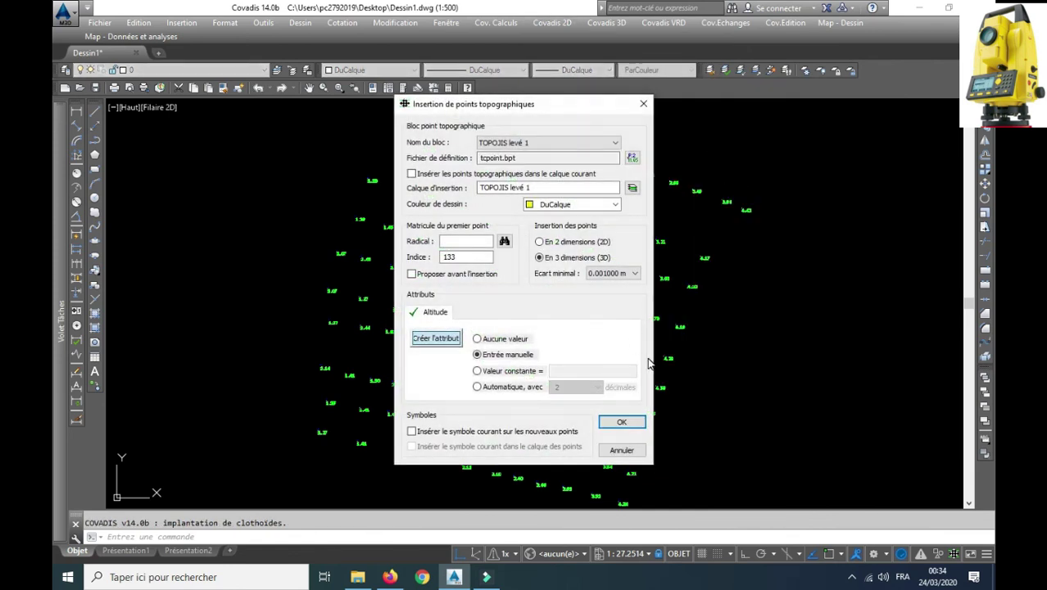
click(621, 423)
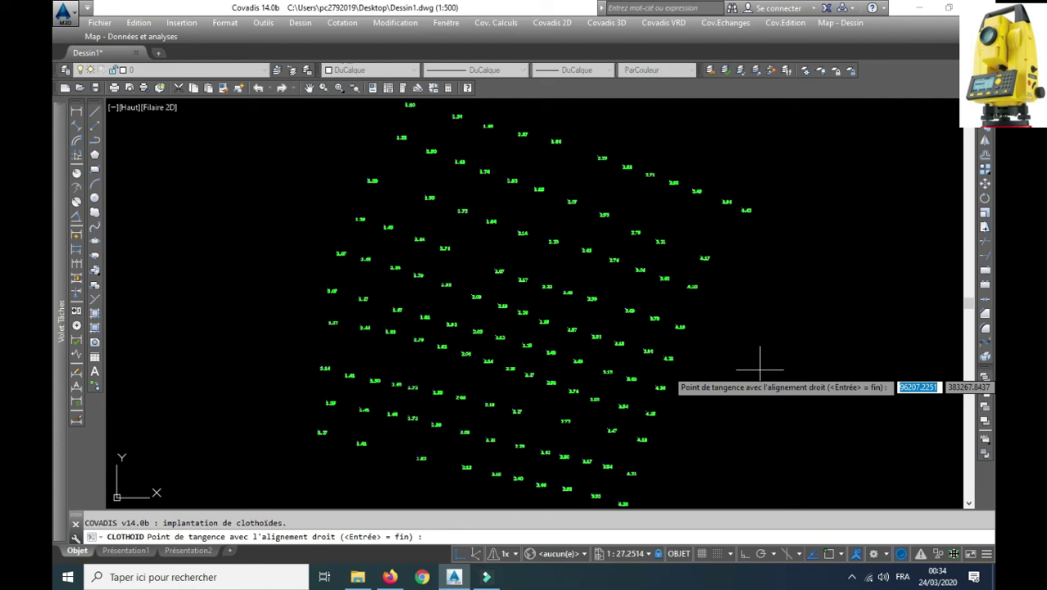
scroll(450, 344, down, 4)
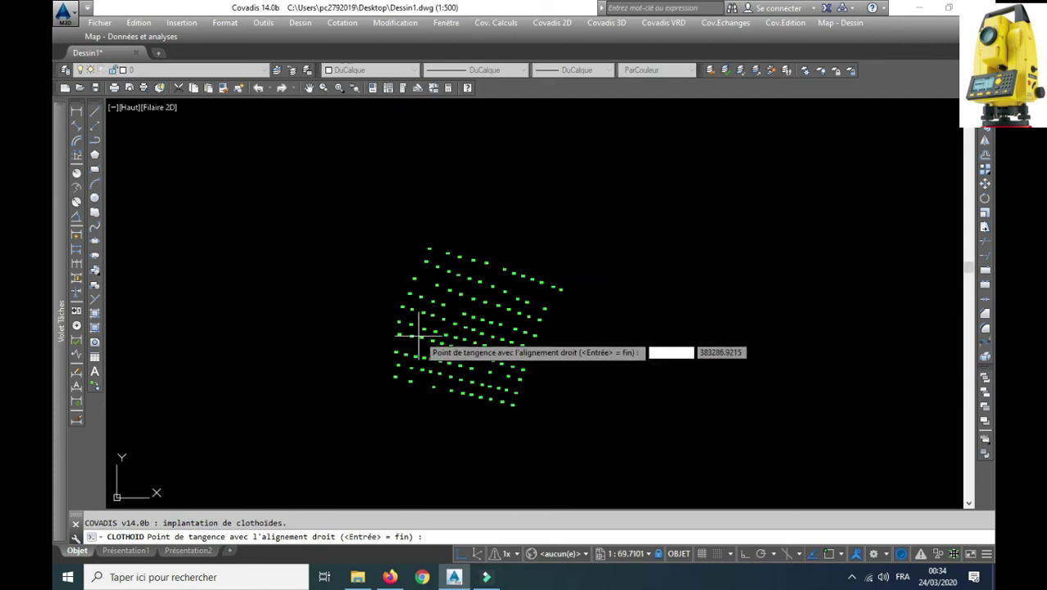
click(610, 301)
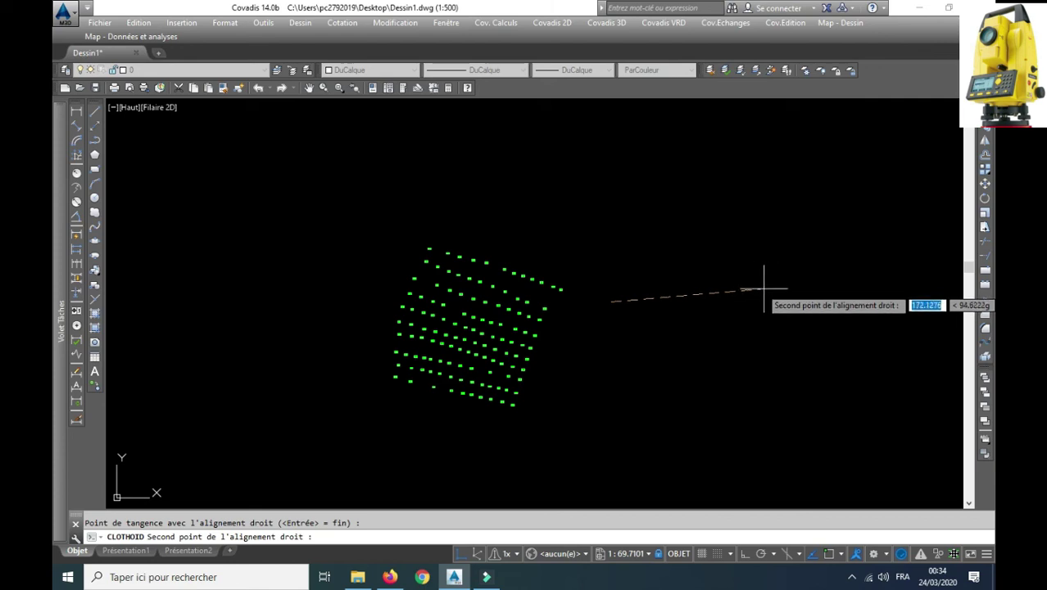
click(743, 288)
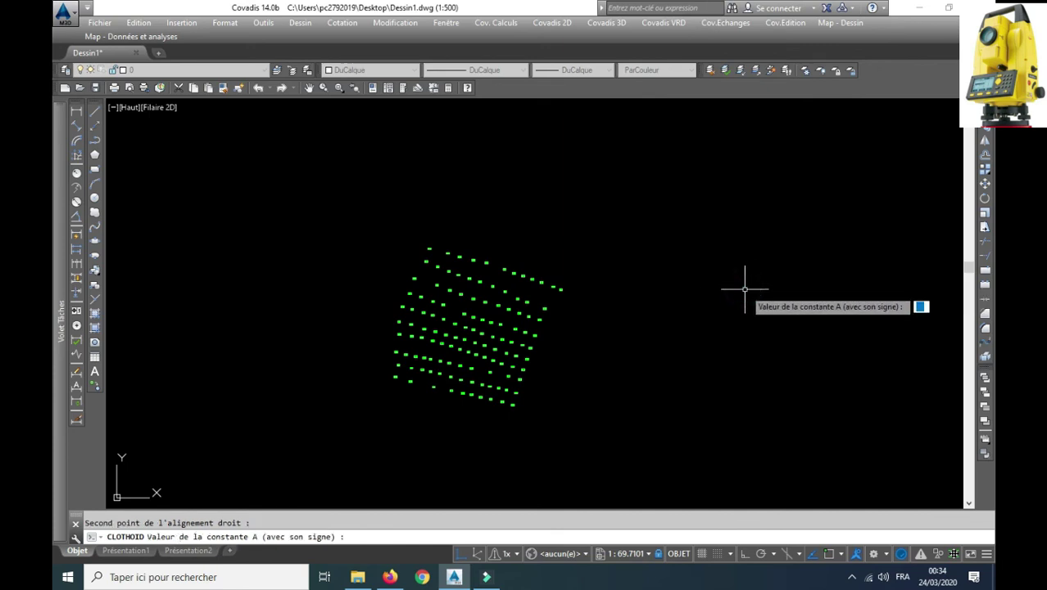